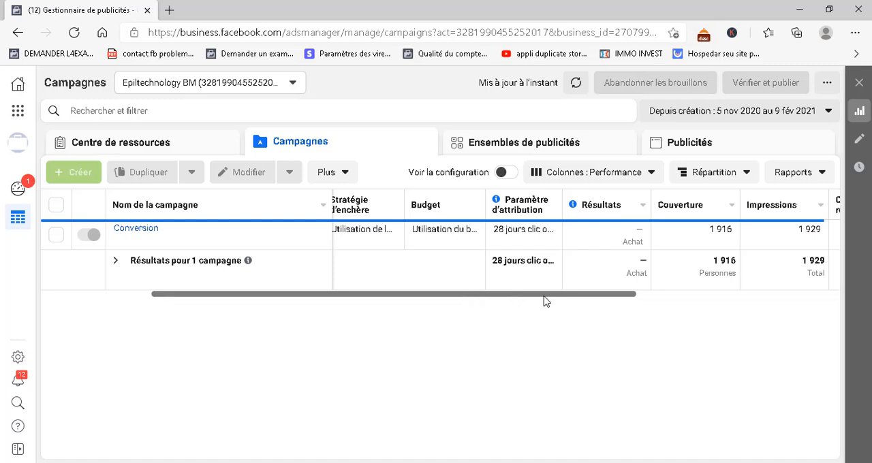
Review the Conversion campaign's delivery, bid strategy, budget, attribution, results and reach columns in the campaigns table
{"action": "left_click_drag", "start_coordinate": [546, 302], "coordinate": [443, 316]}
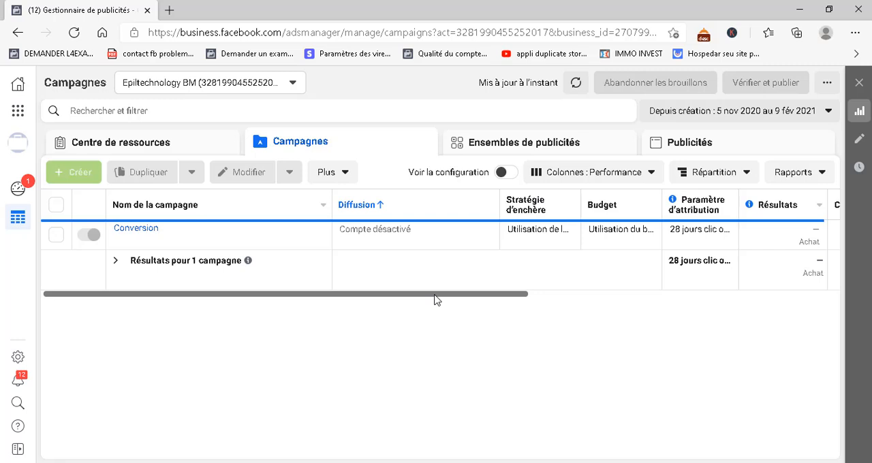
{"action": "left_click_drag", "start_coordinate": [449, 298], "coordinate": [518, 298]}
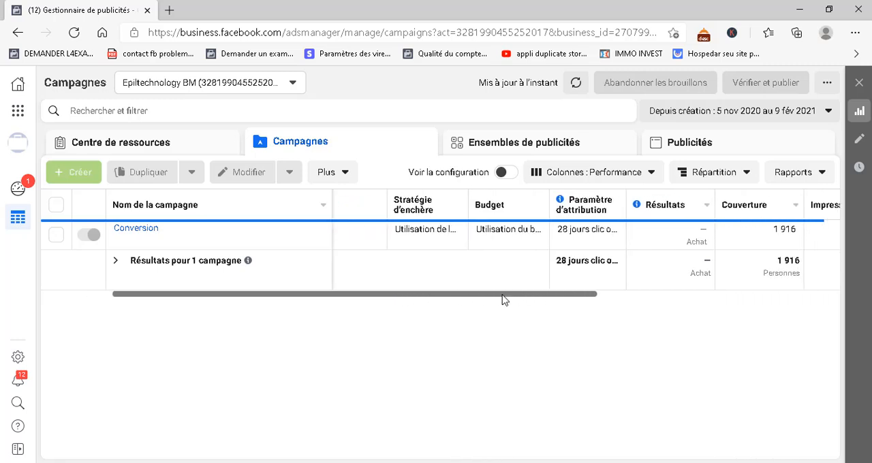
{"action": "mouse_move", "coordinate": [505, 300]}
{"action": "left_mouse_down"}
{"action": "mouse_move", "coordinate": [757, 305]}
{"action": "mouse_move", "coordinate": [505, 311]}
{"action": "left_mouse_up"}
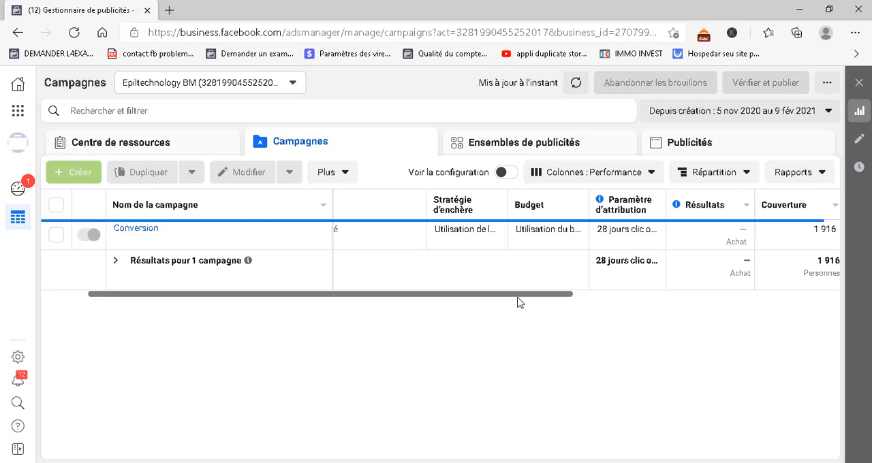
{"action": "left_click_drag", "start_coordinate": [515, 300], "coordinate": [384, 300]}
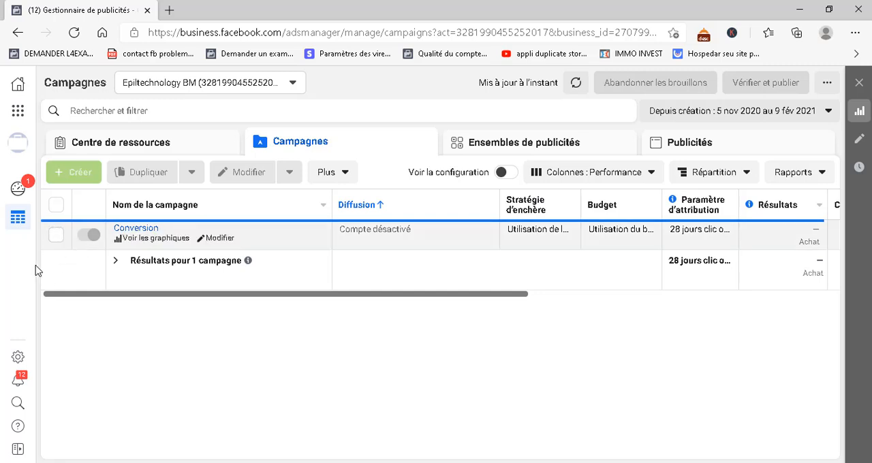
Select the Conversion campaign, check why creating new ads is unavailable, and clear the selection
{"action": "left_click", "coordinate": [56, 235]}
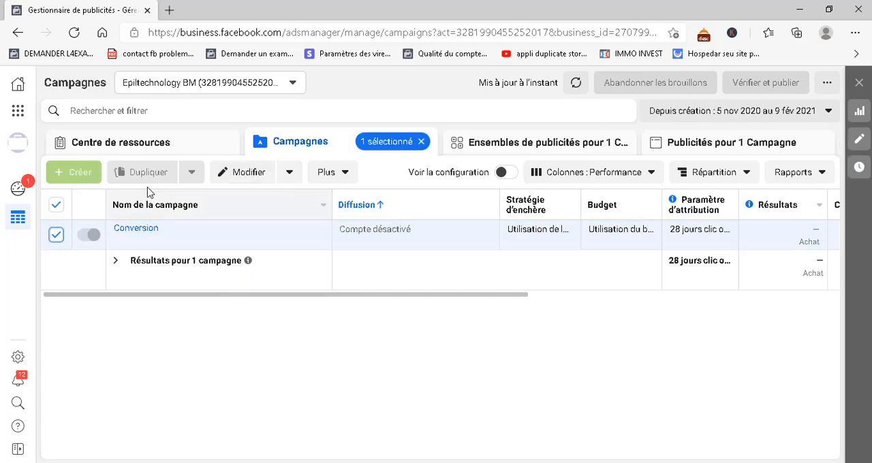
{"action": "mouse_move", "coordinate": [85, 168]}
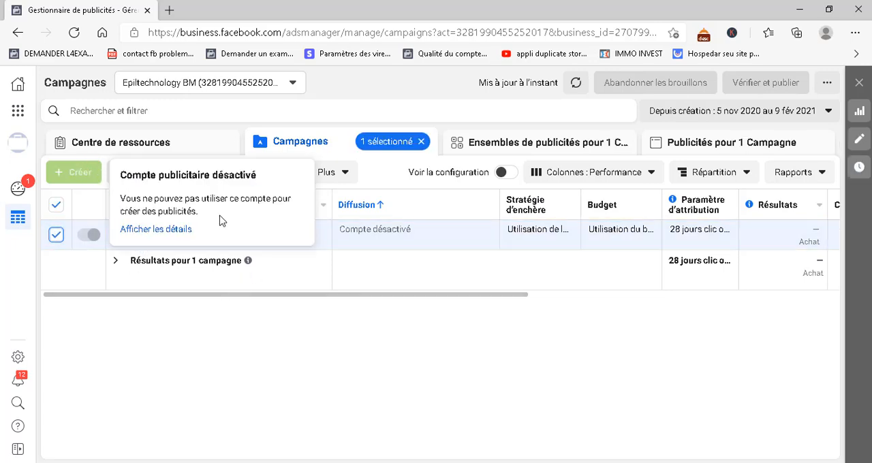
{"action": "left_click", "coordinate": [56, 237]}
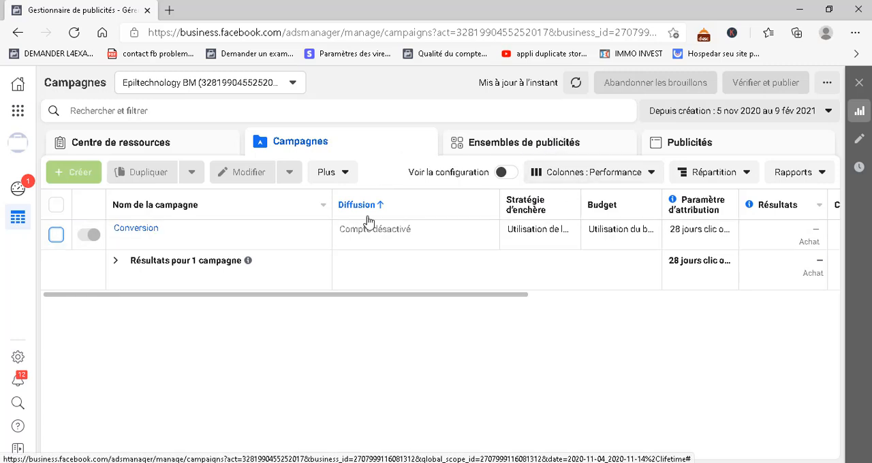
Look through the account's ad sets and the resource center's iOS 14 tasks and updates, returning to the campaigns
{"action": "left_click", "coordinate": [479, 147]}
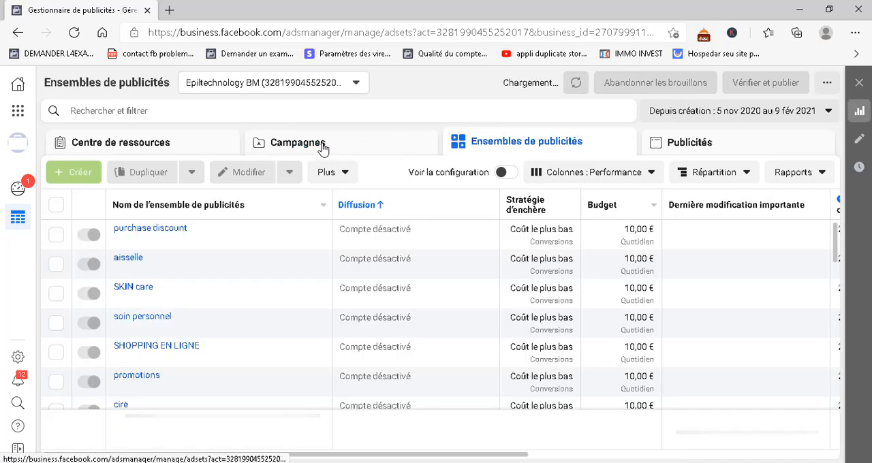
{"action": "left_click", "coordinate": [342, 149]}
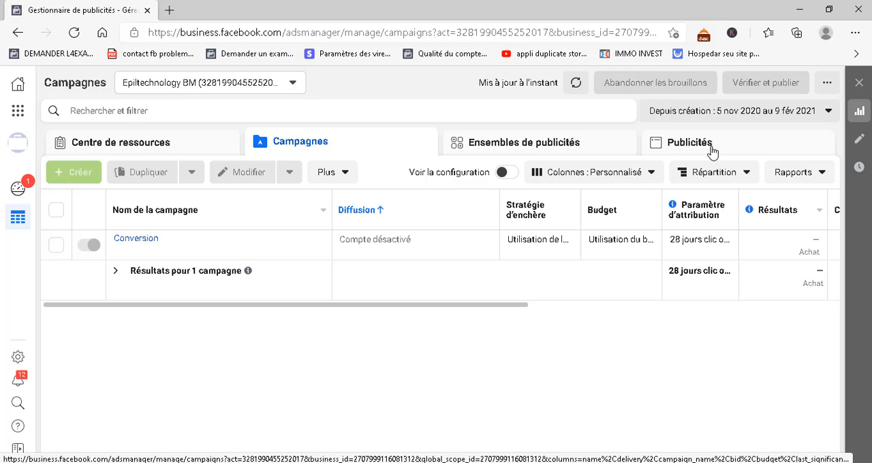
{"action": "left_click", "coordinate": [160, 156]}
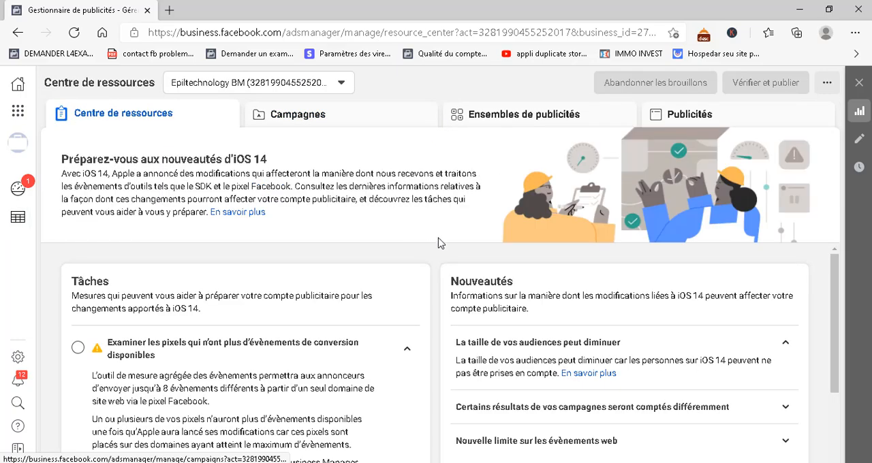
{"action": "scroll", "coordinate": [525, 394], "scroll_direction": "down", "scroll_amount": 3}
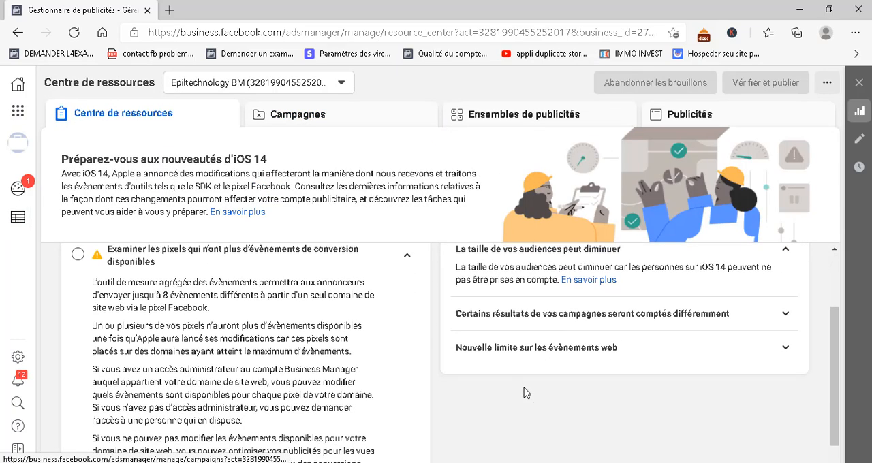
{"action": "scroll", "coordinate": [525, 394], "scroll_direction": "up", "scroll_amount": 2}
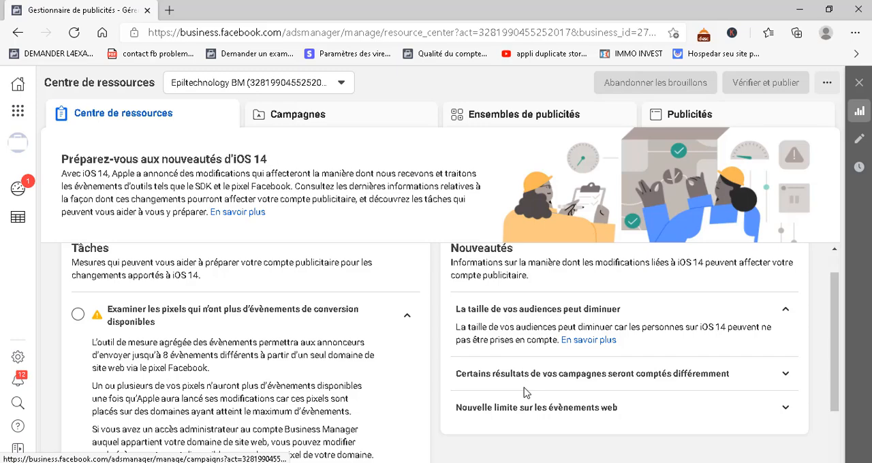
{"action": "scroll", "coordinate": [524, 394], "scroll_direction": "down", "scroll_amount": 2}
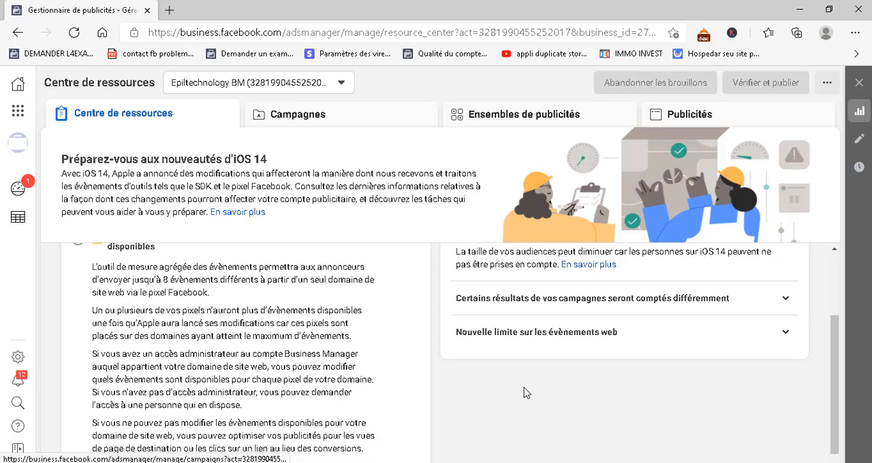
{"action": "scroll", "coordinate": [525, 394], "scroll_direction": "up", "scroll_amount": 1}
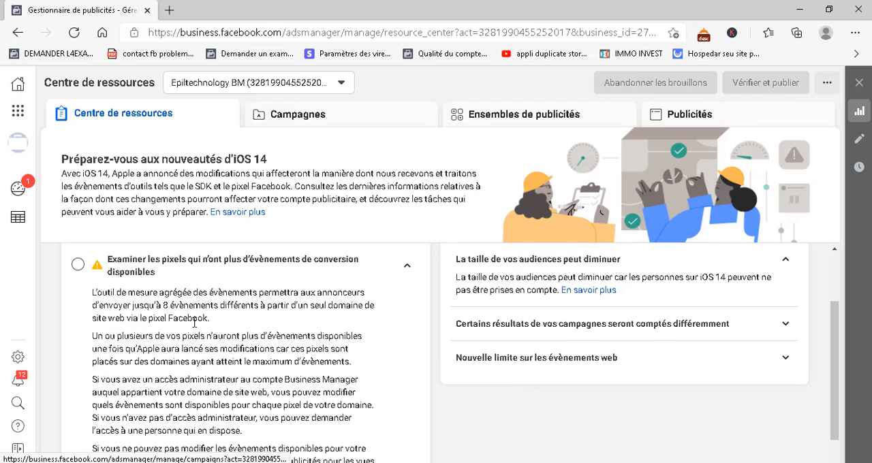
{"action": "scroll", "coordinate": [195, 323], "scroll_direction": "up", "scroll_amount": 2}
{"action": "left_click", "coordinate": [194, 324]}
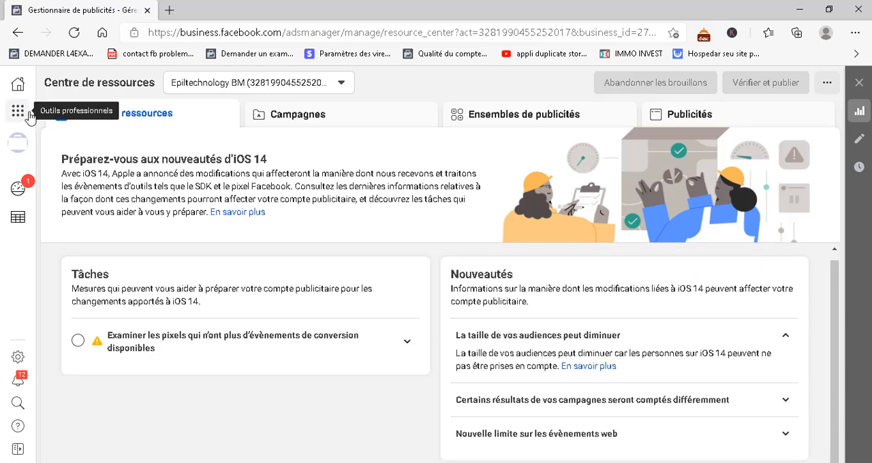
{"action": "left_click", "coordinate": [302, 115]}
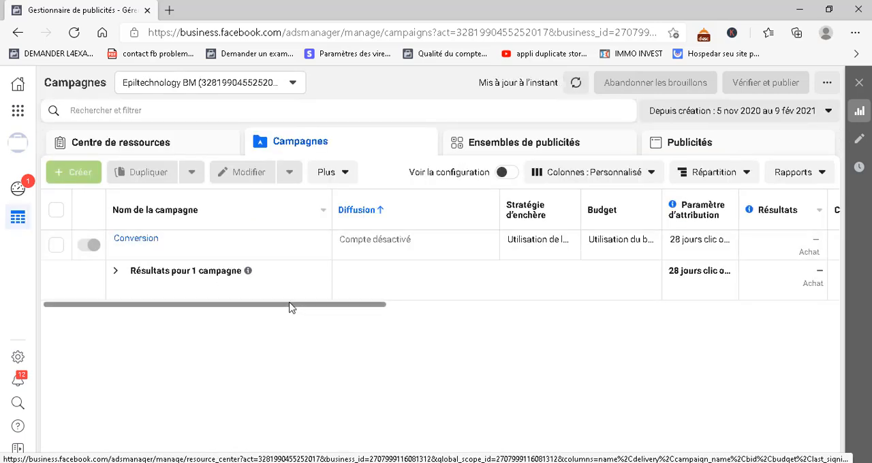
{"action": "mouse_move", "coordinate": [288, 309]}
{"action": "left_mouse_down"}
{"action": "mouse_move", "coordinate": [391, 314]}
{"action": "mouse_move", "coordinate": [202, 304]}
{"action": "mouse_move", "coordinate": [271, 312]}
{"action": "left_mouse_up"}
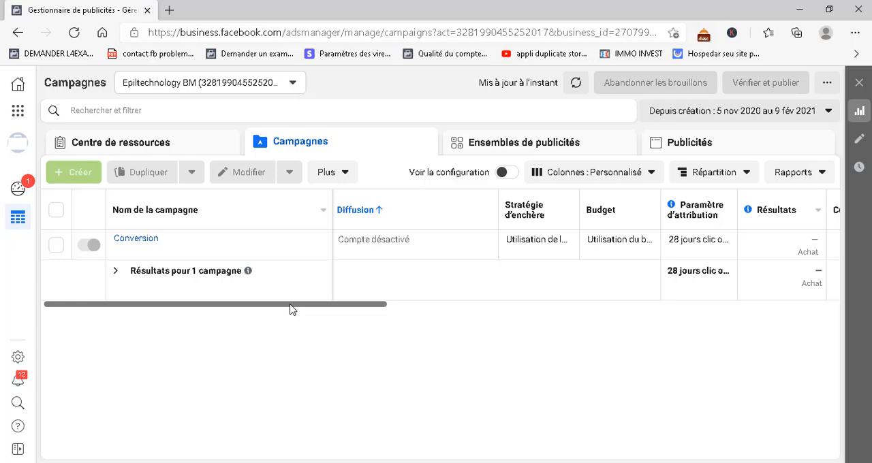
{"action": "left_click_drag", "start_coordinate": [289, 308], "coordinate": [286, 361]}
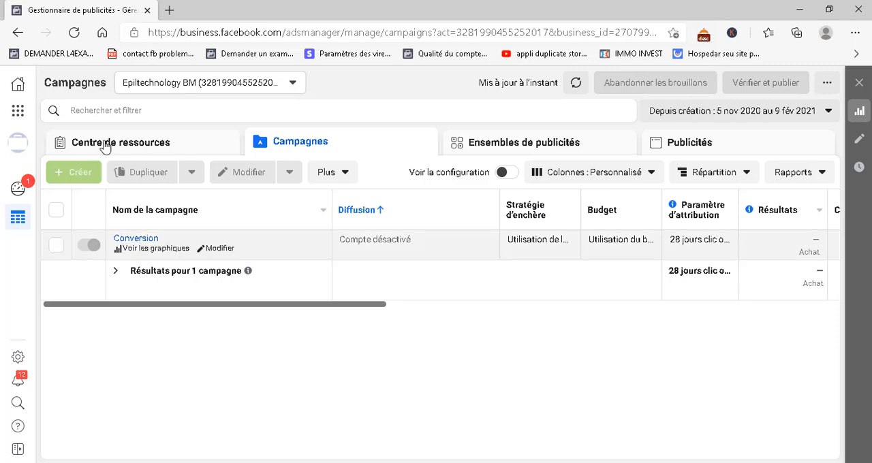
{"action": "left_click", "coordinate": [18, 116]}
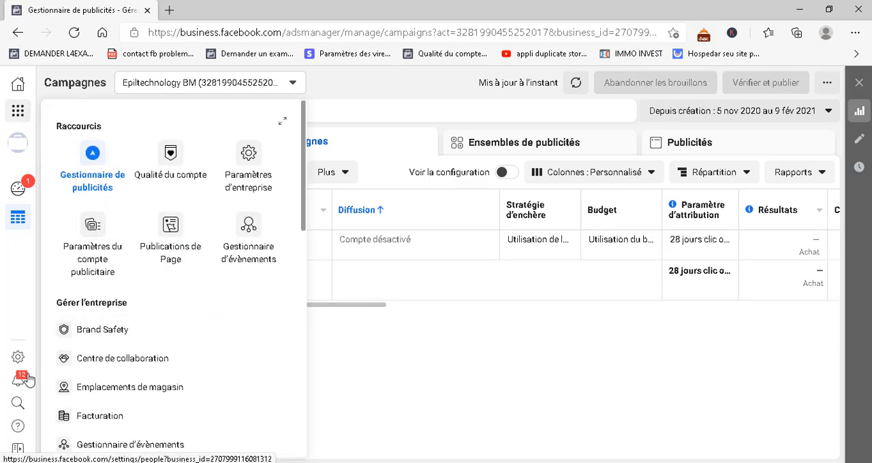
{"action": "left_click", "coordinate": [345, 387]}
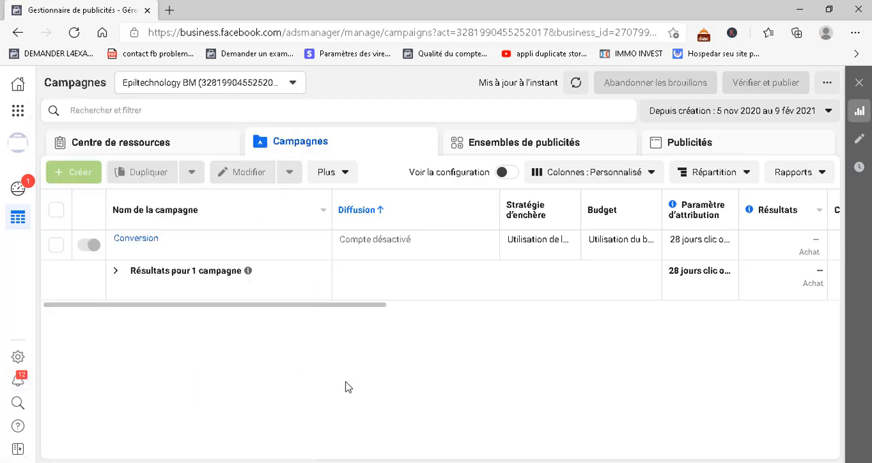
Examine the help articles, support contact option and additional resources offered for the disabled ad account, and close the help
{"action": "left_click", "coordinate": [15, 433]}
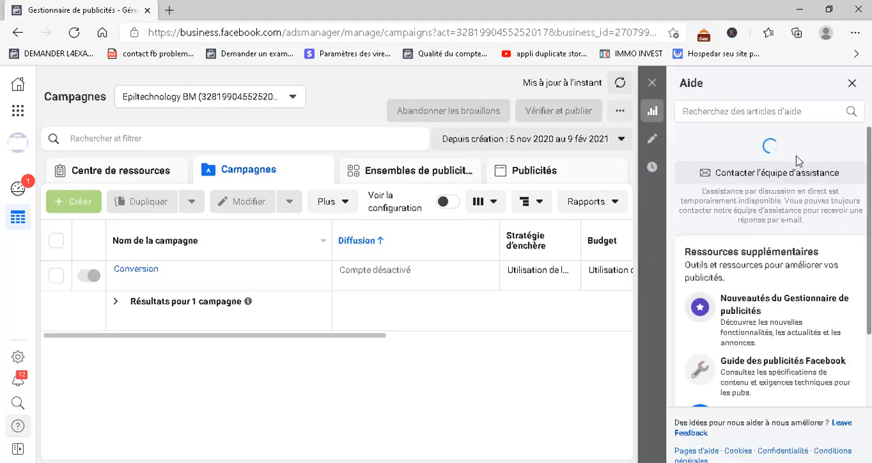
{"action": "scroll", "coordinate": [764, 307], "scroll_direction": "down", "scroll_amount": 3}
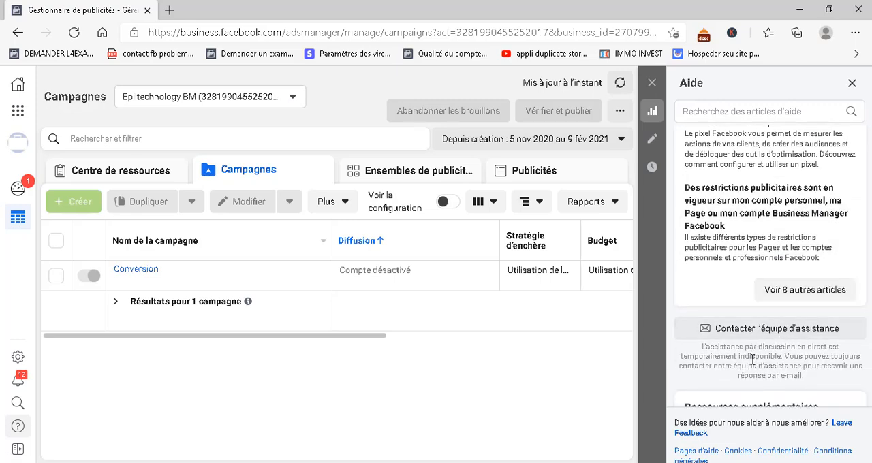
{"action": "scroll", "coordinate": [753, 360], "scroll_direction": "down", "scroll_amount": 2}
{"action": "scroll", "coordinate": [753, 359], "scroll_direction": "up", "scroll_amount": 5}
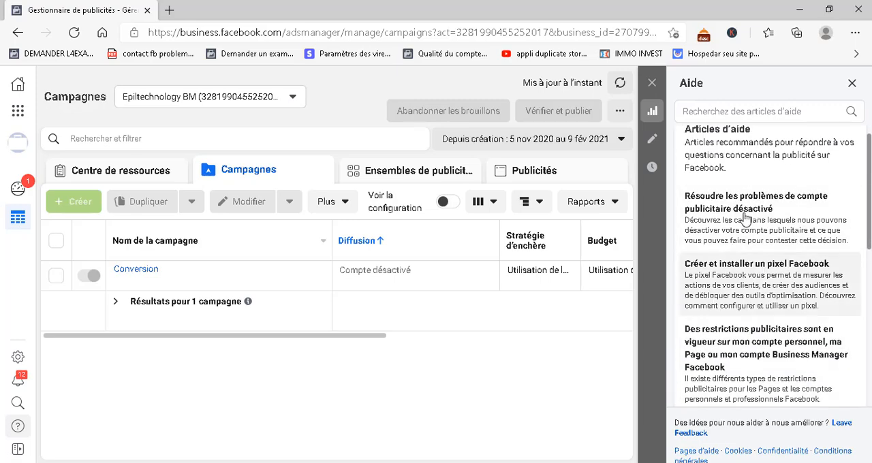
{"action": "scroll", "coordinate": [736, 320], "scroll_direction": "down", "scroll_amount": 8}
{"action": "scroll", "coordinate": [736, 328], "scroll_direction": "down", "scroll_amount": 2}
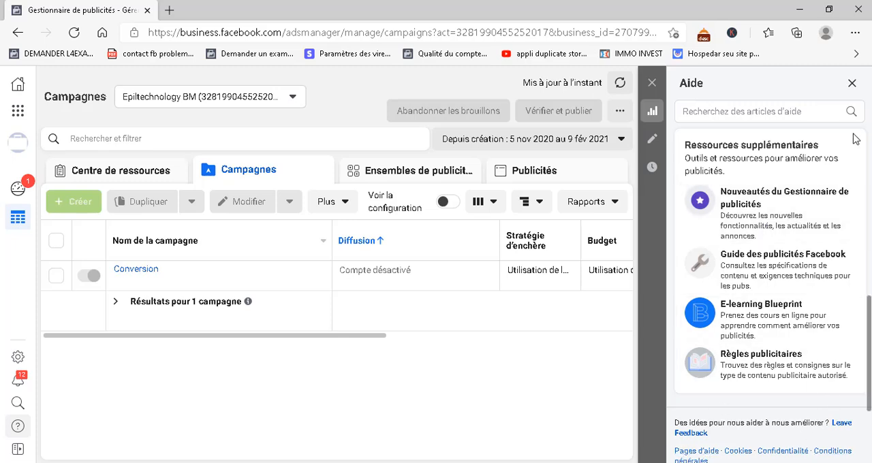
{"action": "left_click", "coordinate": [853, 83]}
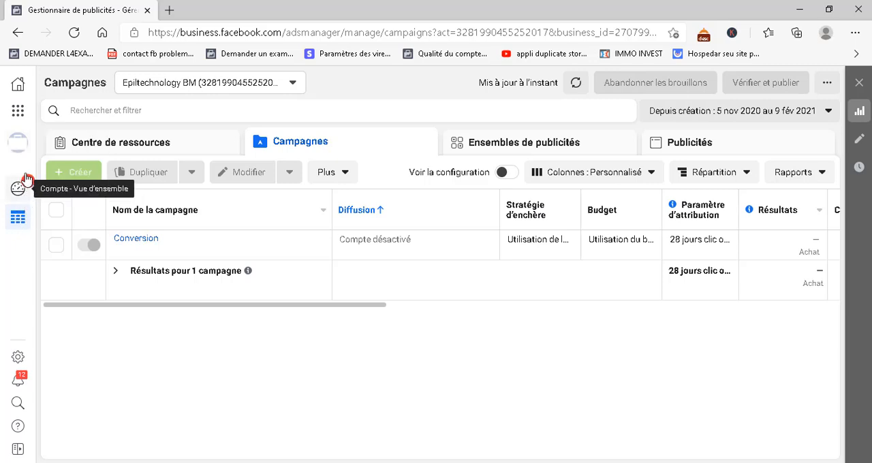
{"action": "left_click", "coordinate": [19, 119]}
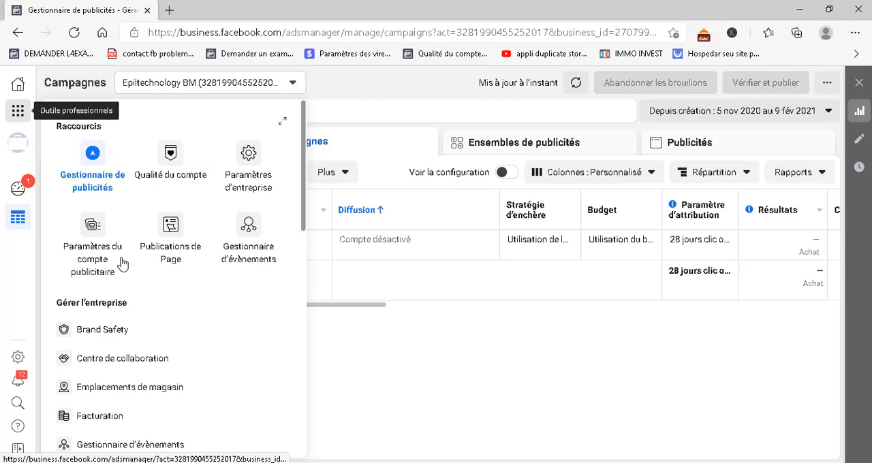
{"action": "left_click", "coordinate": [174, 166]}
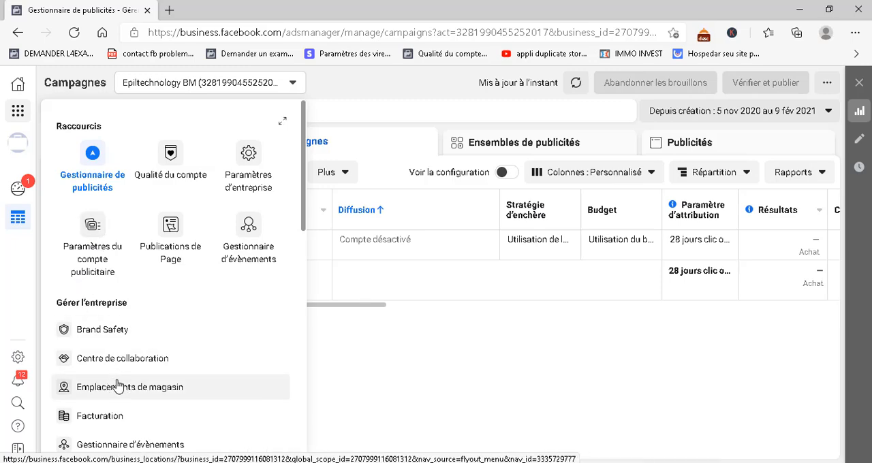
{"action": "scroll", "coordinate": [117, 387], "scroll_direction": "down", "scroll_amount": 1}
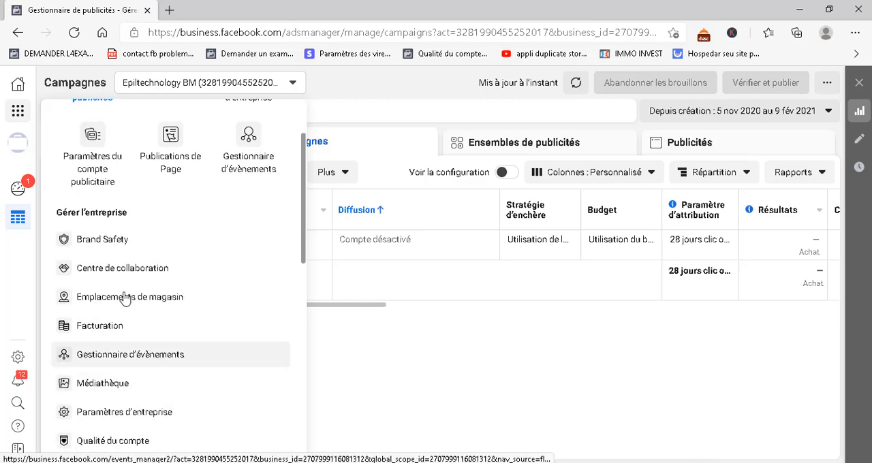
{"action": "left_click", "coordinate": [117, 243]}
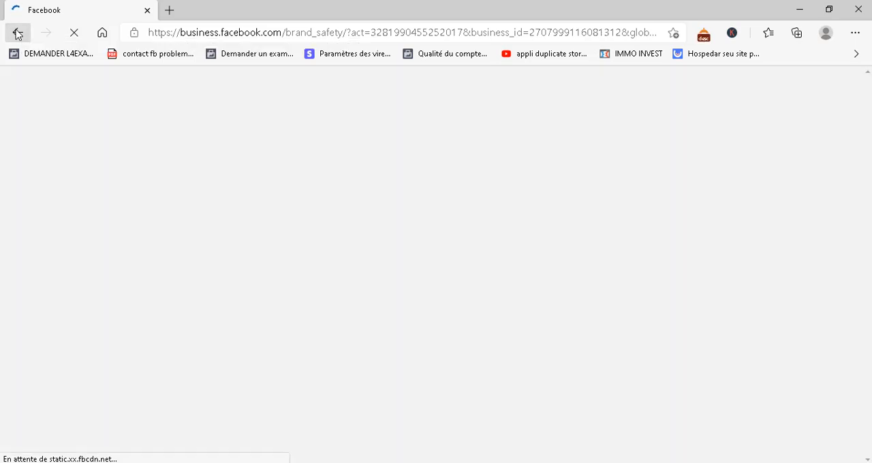
{"action": "left_click", "coordinate": [17, 34]}
{"action": "left_click", "coordinate": [17, 34]}
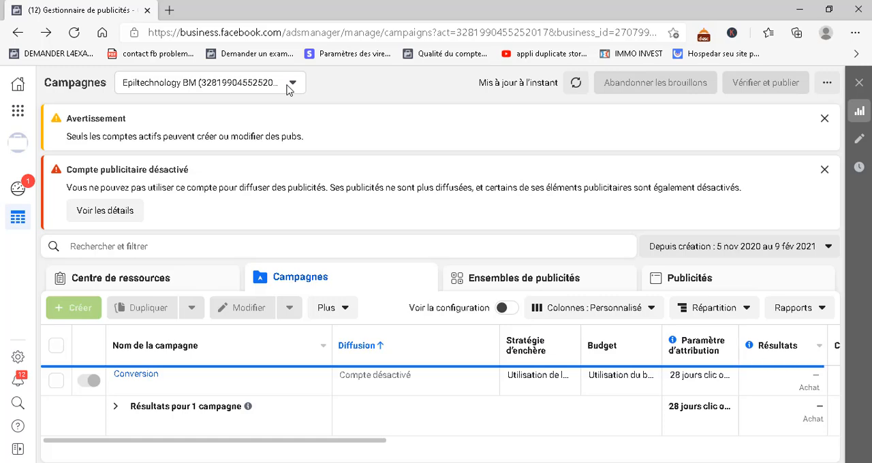
Examine the business tools for managing the company, promotion, analysis and reporting, customer engagement and sales
{"action": "left_click", "coordinate": [17, 111]}
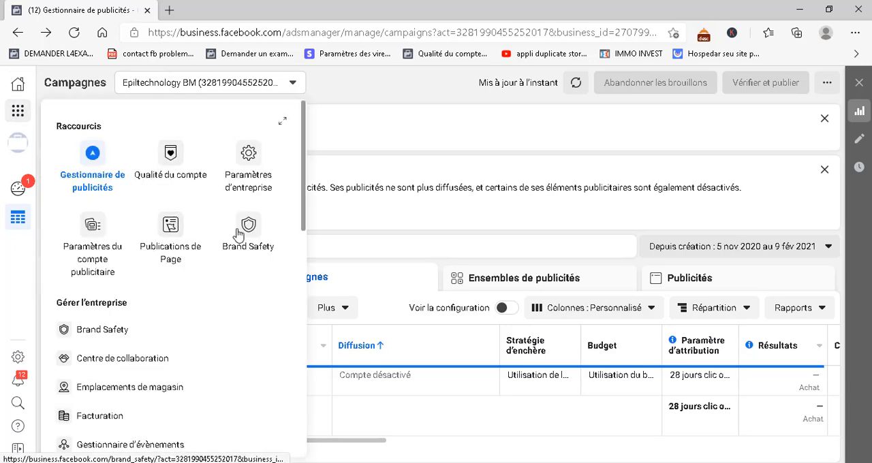
{"action": "scroll", "coordinate": [162, 360], "scroll_direction": "down", "scroll_amount": 3}
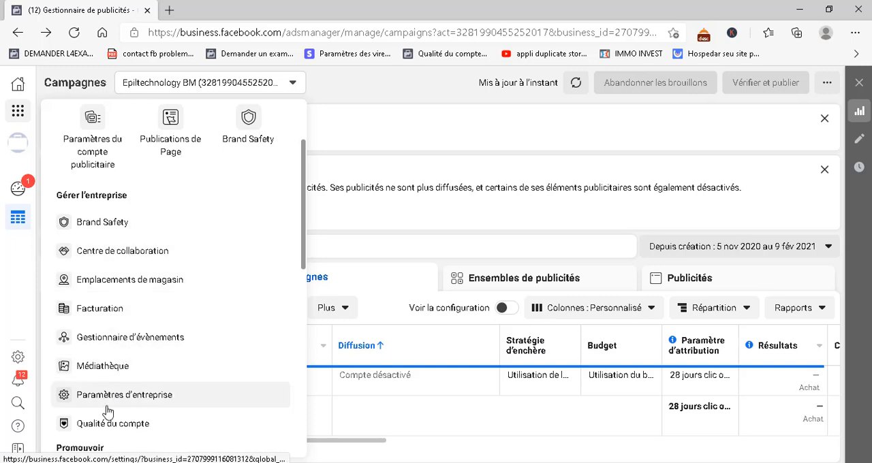
{"action": "scroll", "coordinate": [132, 397], "scroll_direction": "down", "scroll_amount": 1}
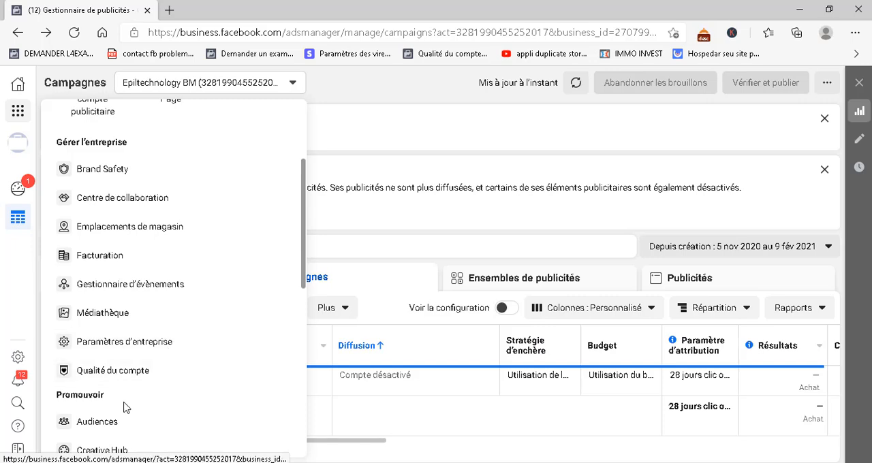
{"action": "scroll", "coordinate": [171, 399], "scroll_direction": "down", "scroll_amount": 2}
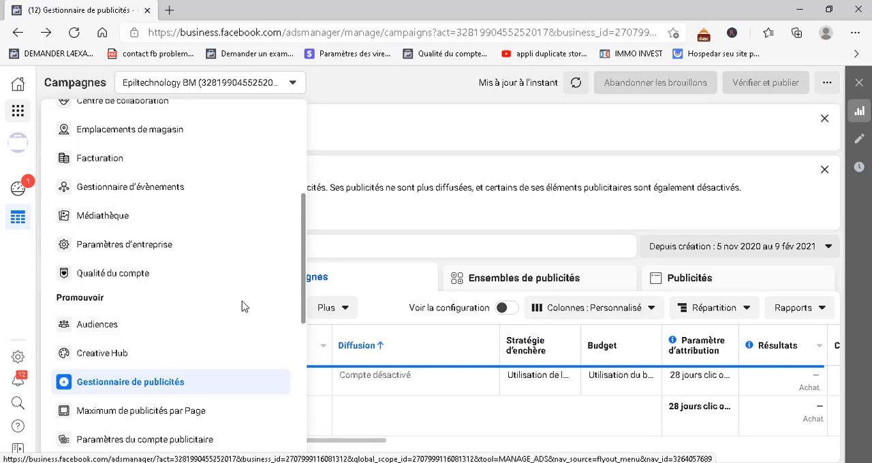
{"action": "scroll", "coordinate": [154, 409], "scroll_direction": "down", "scroll_amount": 1}
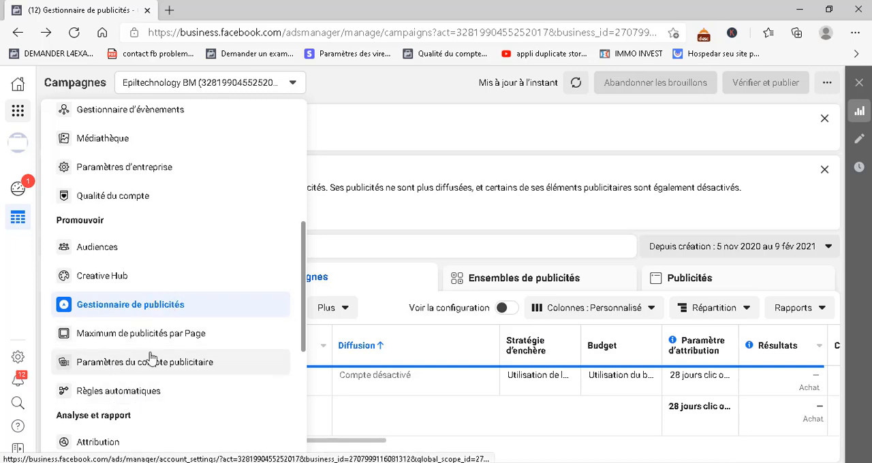
{"action": "scroll", "coordinate": [141, 386], "scroll_direction": "down", "scroll_amount": 3}
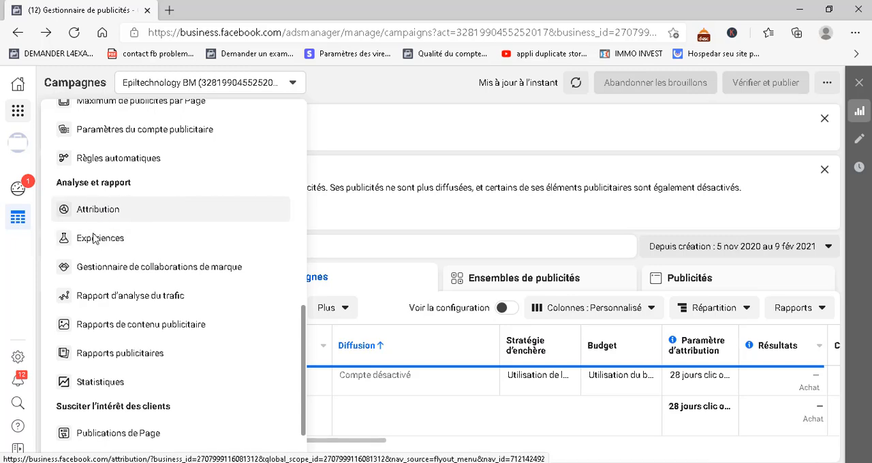
{"action": "scroll", "coordinate": [113, 419], "scroll_direction": "down", "scroll_amount": 1}
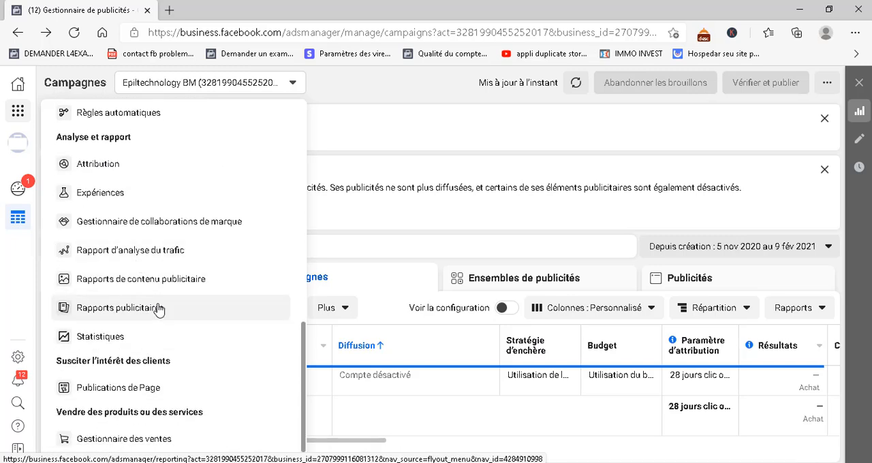
{"action": "scroll", "coordinate": [158, 310], "scroll_direction": "down", "scroll_amount": 1}
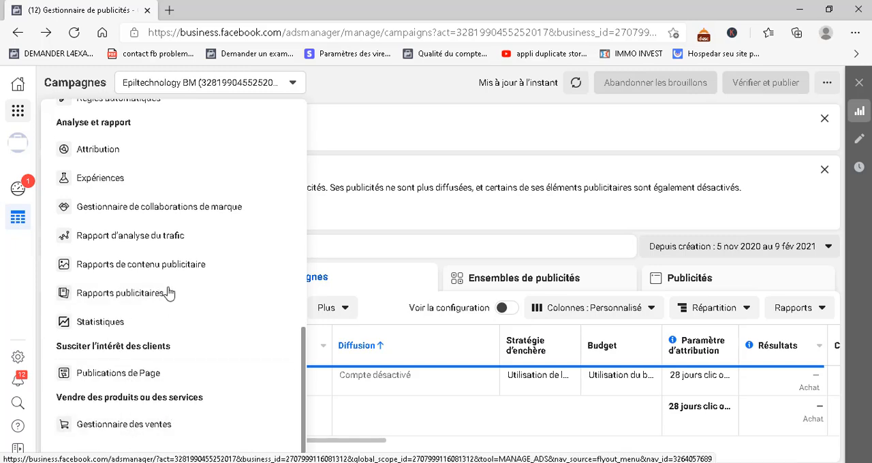
{"action": "scroll", "coordinate": [175, 267], "scroll_direction": "up", "scroll_amount": 10}
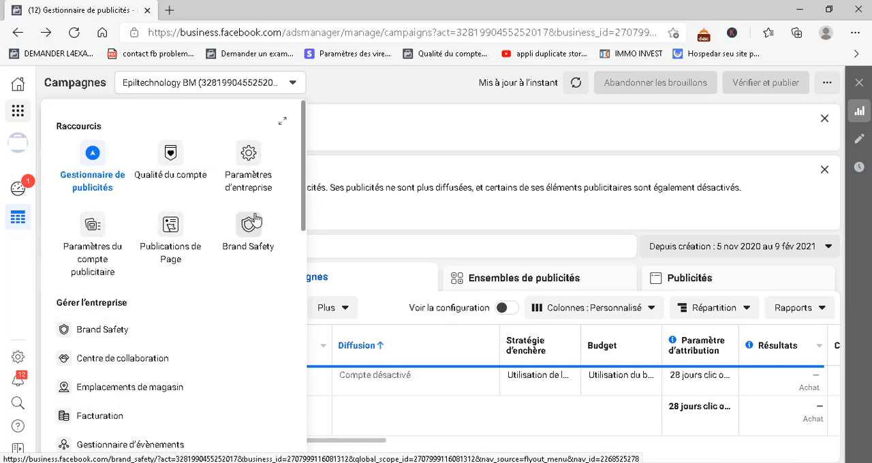
In the business settings, review the options for adding partners and the resources shared by the partner Diamond woman
{"action": "left_click", "coordinate": [246, 151]}
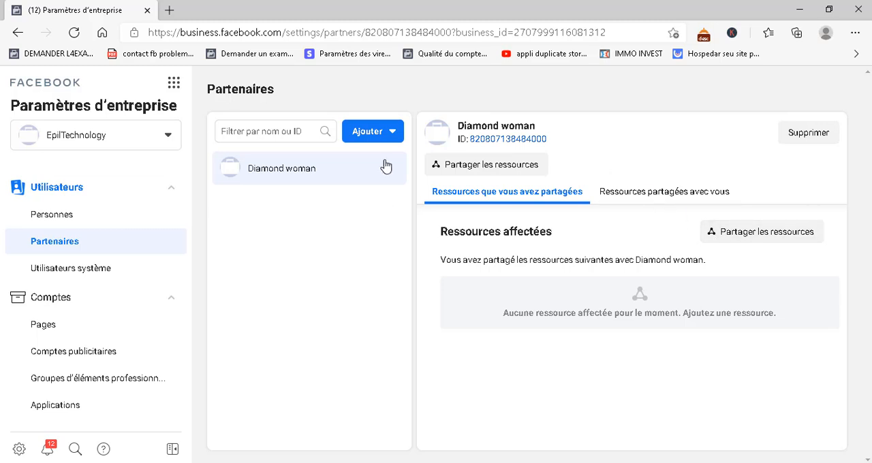
{"action": "left_click", "coordinate": [374, 133]}
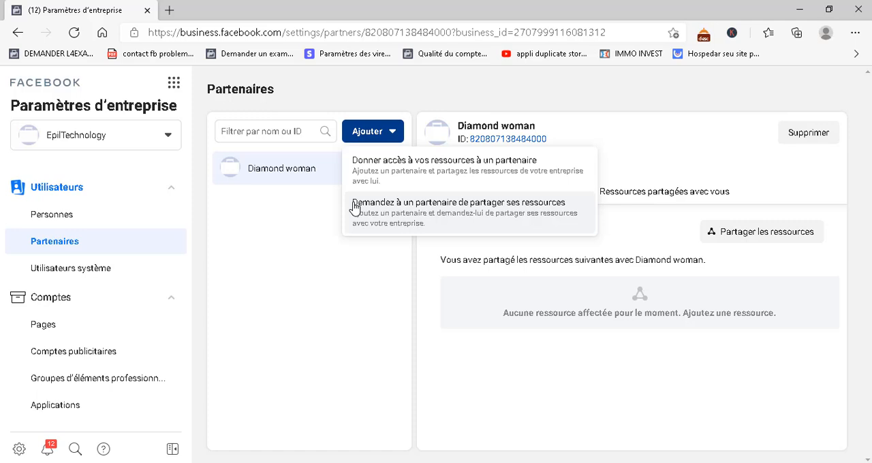
{"action": "left_click", "coordinate": [344, 259]}
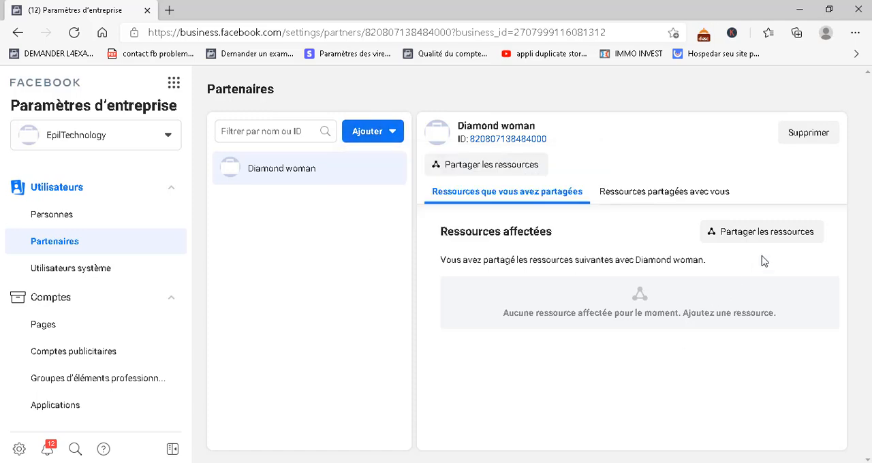
{"action": "left_click", "coordinate": [627, 193]}
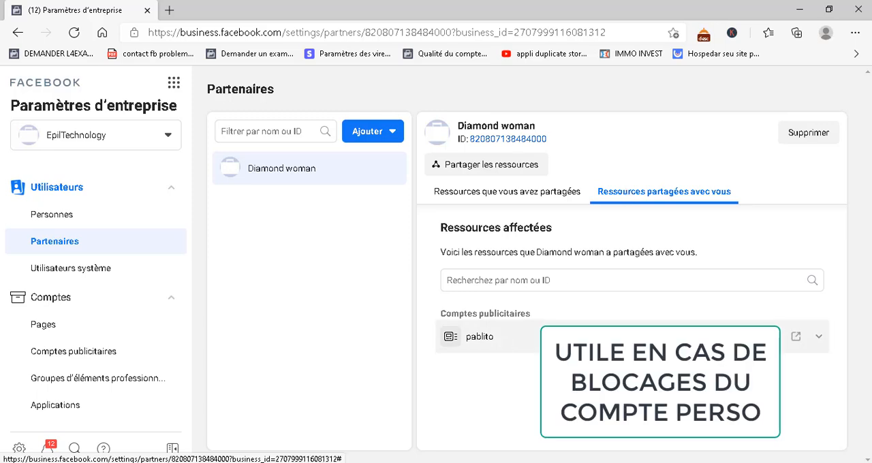
{"action": "left_click", "coordinate": [820, 339]}
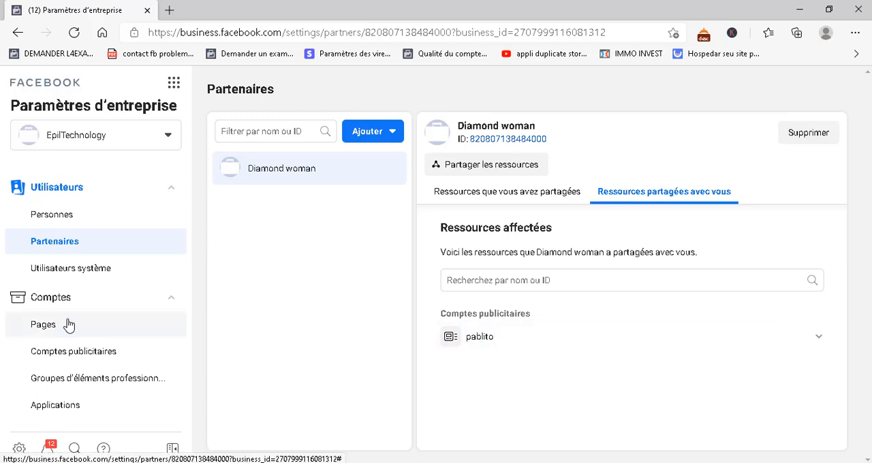
Look through the business's Pages, ad accounts and business asset groups, returning to the ad accounts
{"action": "left_click", "coordinate": [69, 326]}
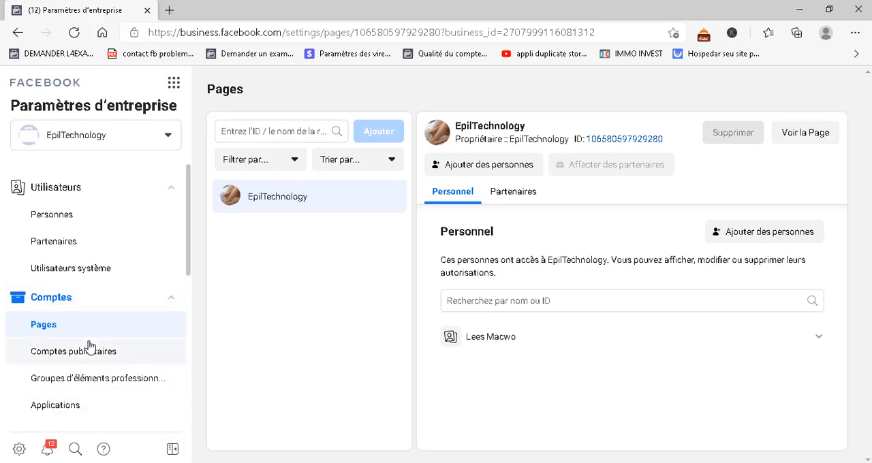
{"action": "scroll", "coordinate": [89, 346], "scroll_direction": "down", "scroll_amount": 3}
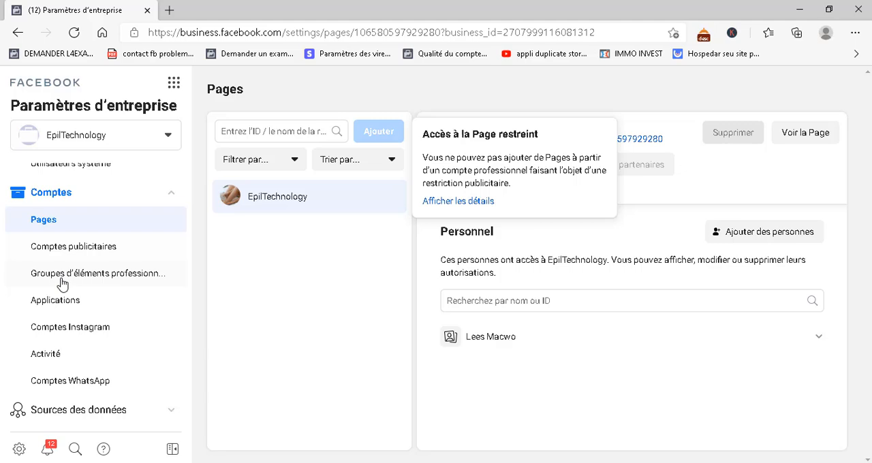
{"action": "left_click", "coordinate": [84, 247]}
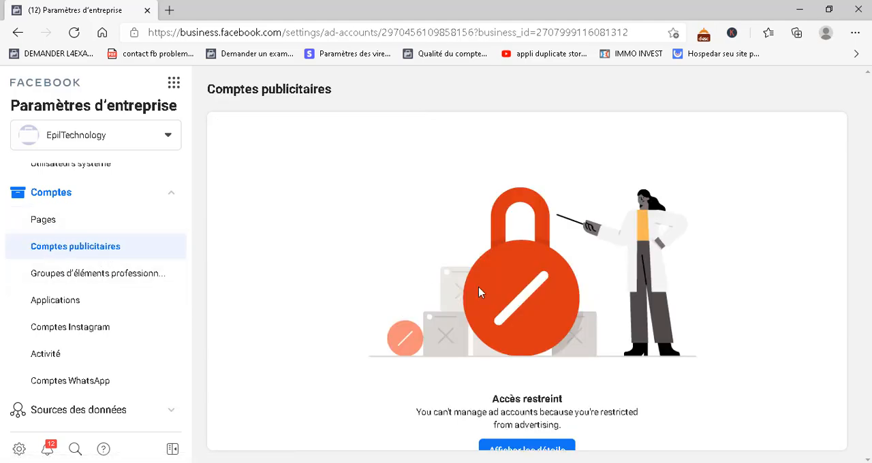
{"action": "left_click", "coordinate": [47, 276]}
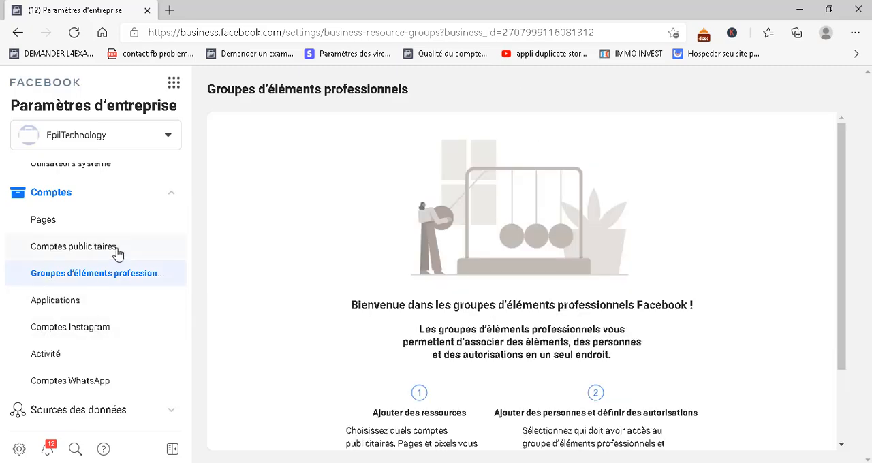
{"action": "left_click", "coordinate": [114, 252]}
Expand the data sources in the business settings and look over catalogues, pixels, custom conversions and shared audiences
{"action": "scroll", "coordinate": [114, 350], "scroll_direction": "down", "scroll_amount": 2}
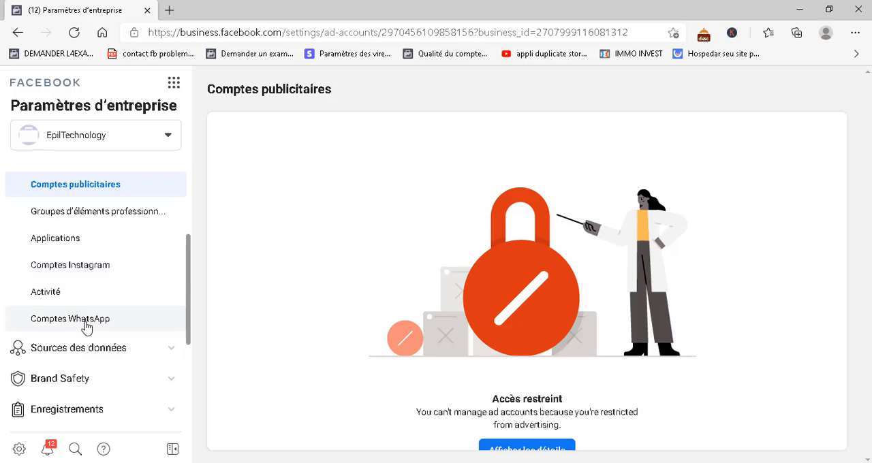
{"action": "scroll", "coordinate": [102, 307], "scroll_direction": "down", "scroll_amount": 2}
{"action": "left_click", "coordinate": [102, 294]}
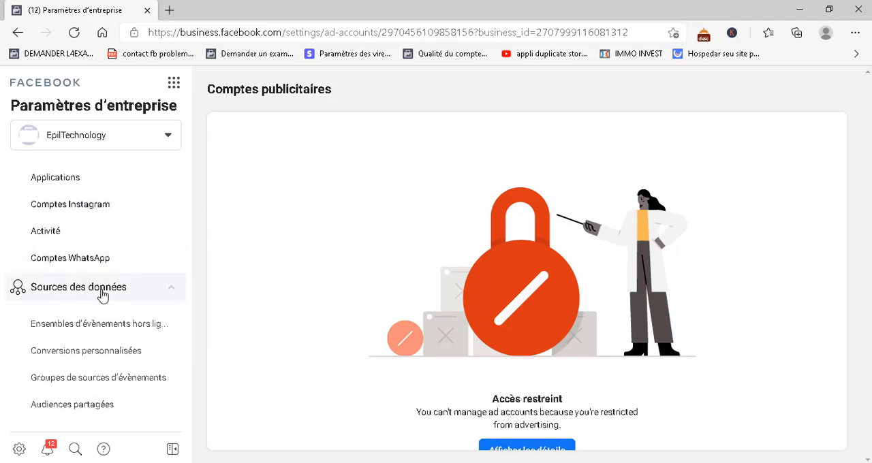
{"action": "scroll", "coordinate": [98, 356], "scroll_direction": "down", "scroll_amount": 2}
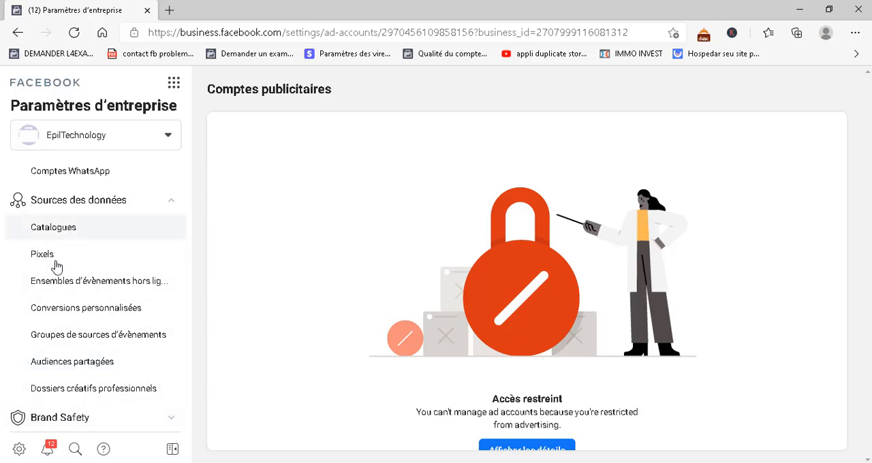
{"action": "scroll", "coordinate": [77, 388], "scroll_direction": "down", "scroll_amount": 2}
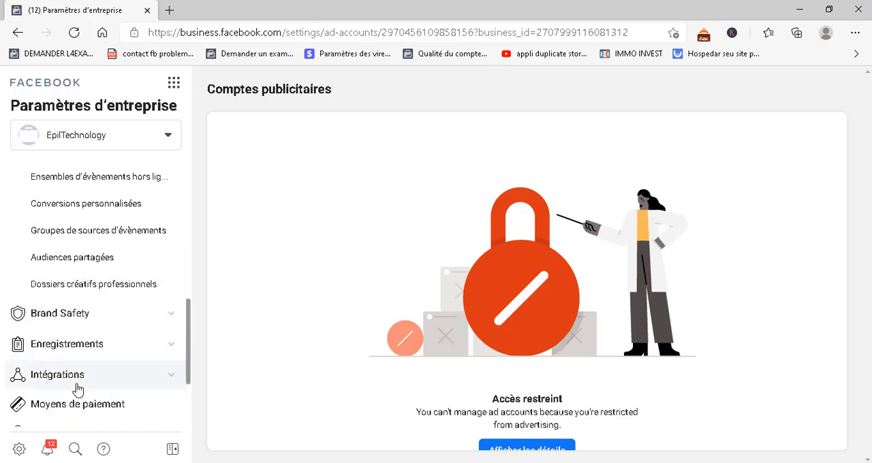
{"action": "scroll", "coordinate": [109, 370], "scroll_direction": "down", "scroll_amount": 1}
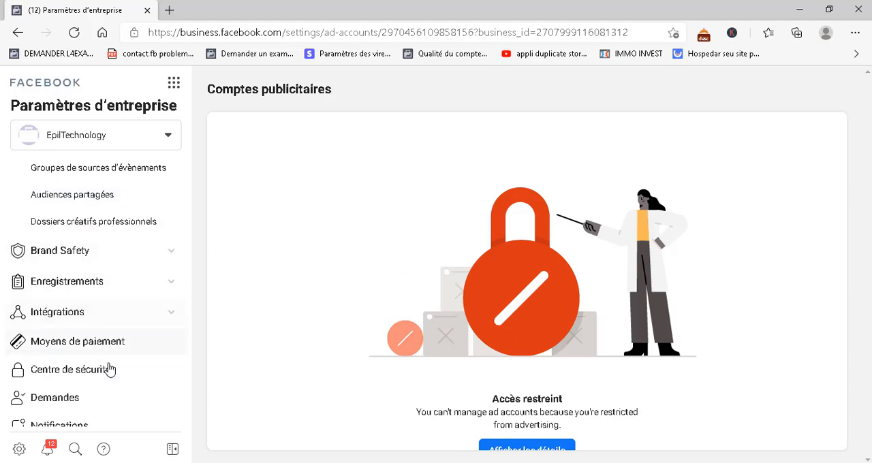
Expand Brand Safety in the business settings and view the business's domains
{"action": "left_click", "coordinate": [163, 255]}
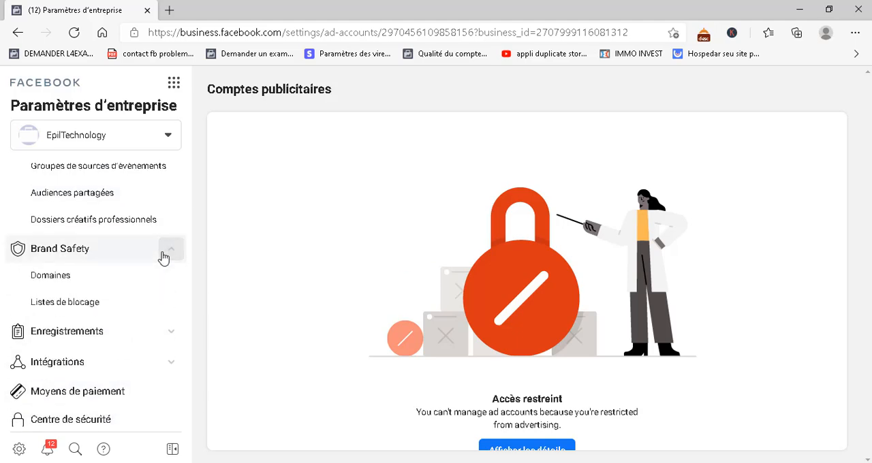
{"action": "right_click", "coordinate": [61, 278]}
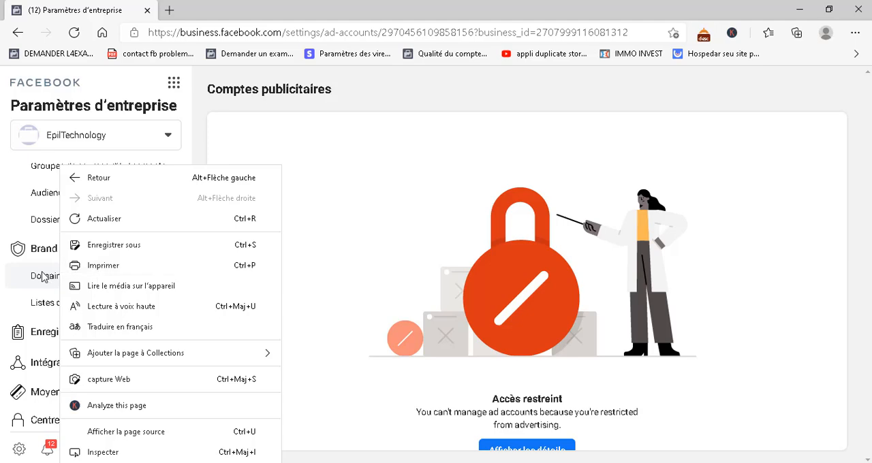
{"action": "key", "text": "Escape"}
{"action": "left_click", "coordinate": [43, 276]}
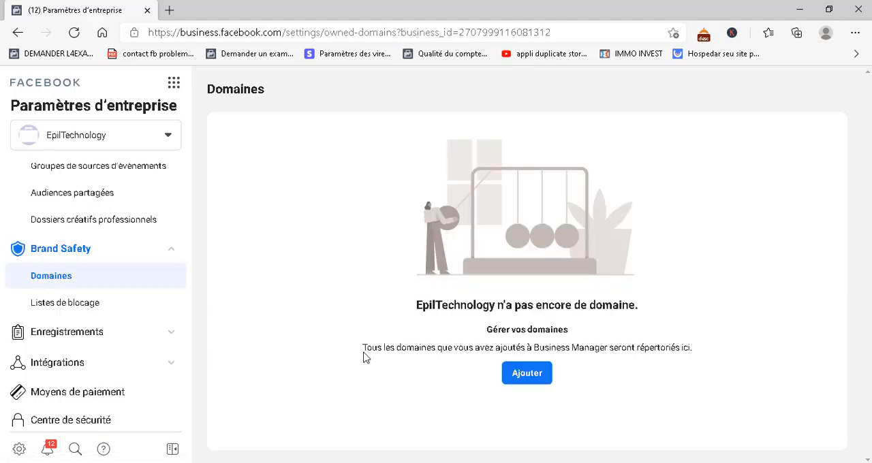
Try entering cdjdvnkdf as a new domain name, clear the entry and cancel adding the domain
{"action": "left_click", "coordinate": [528, 376]}
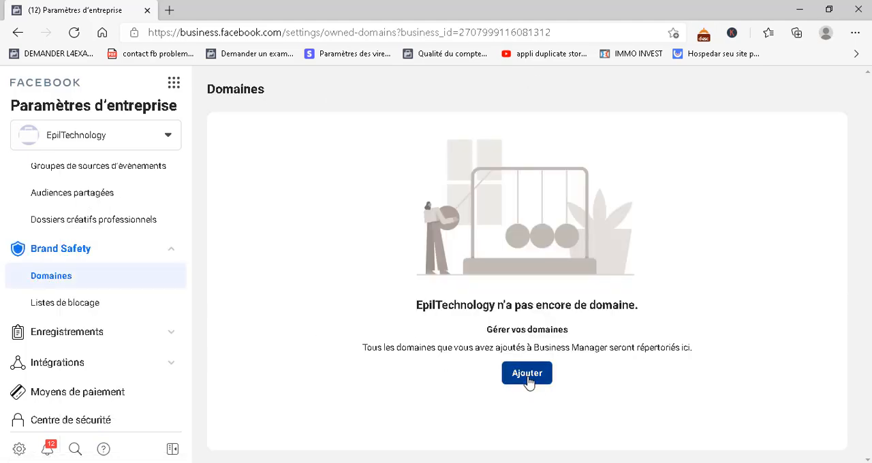
{"action": "left_click", "coordinate": [414, 216]}
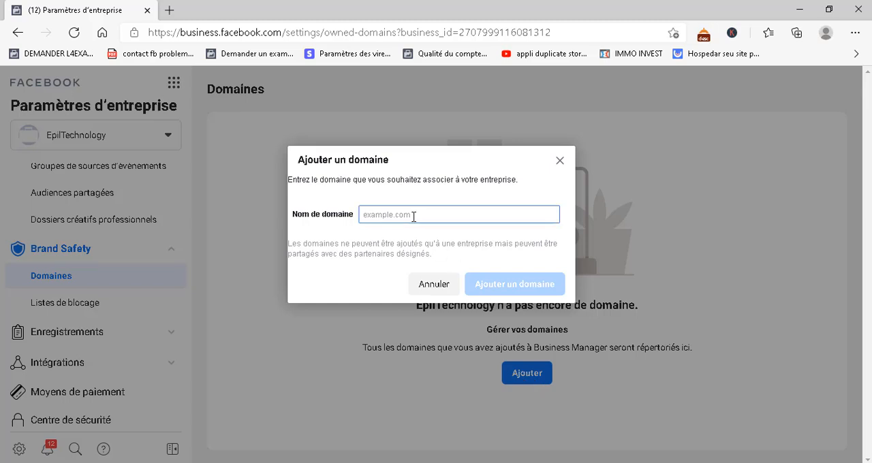
{"action": "type", "text": "cd"}
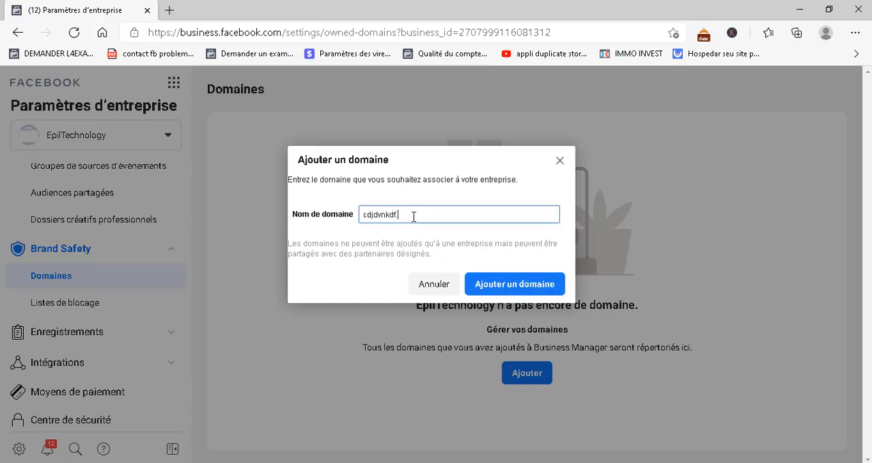
{"action": "type", "text": "jdvnkdf"}
{"action": "key", "text": "BackSpace"}
{"action": "key", "text": "BackSpace"}
{"action": "key", "text": "BackSpace"}
{"action": "key", "text": "BackSpace"}
{"action": "key", "text": "BackSpace"}
{"action": "key", "text": "BackSpace"}
{"action": "key", "text": "BackSpace"}
{"action": "key", "text": "BackSpace"}
{"action": "key", "text": "BackSpace"}
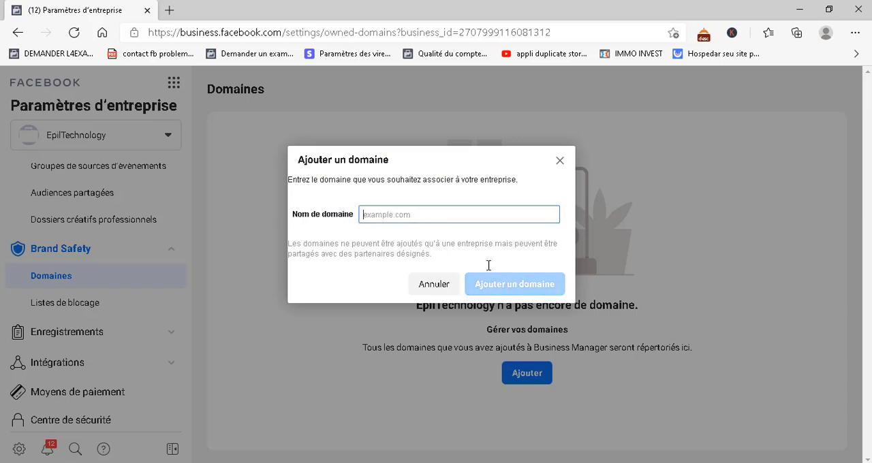
{"action": "left_click", "coordinate": [560, 163]}
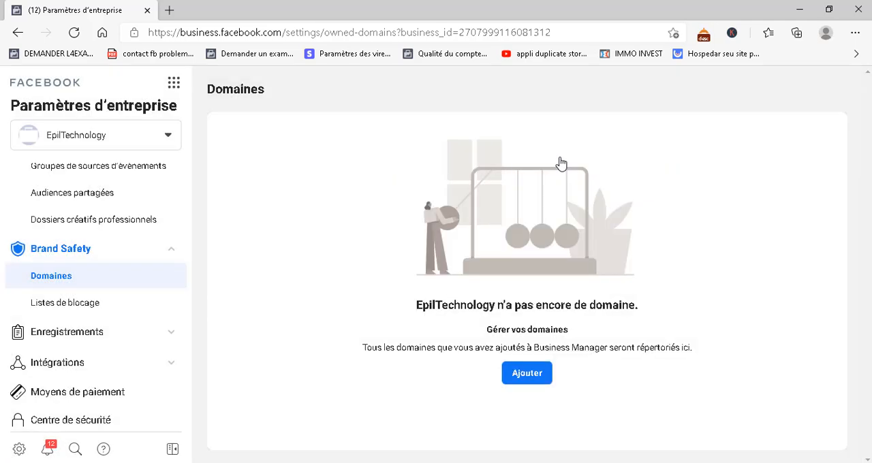
Look over the remaining business settings sections, from payment methods to business information, and the business tools shortcuts
{"action": "scroll", "coordinate": [21, 334], "scroll_direction": "down", "scroll_amount": 2}
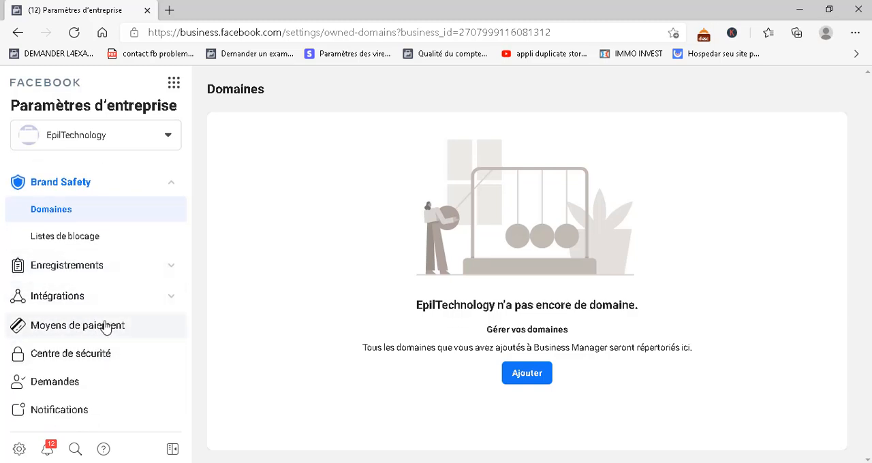
{"action": "scroll", "coordinate": [118, 337], "scroll_direction": "up", "scroll_amount": 1}
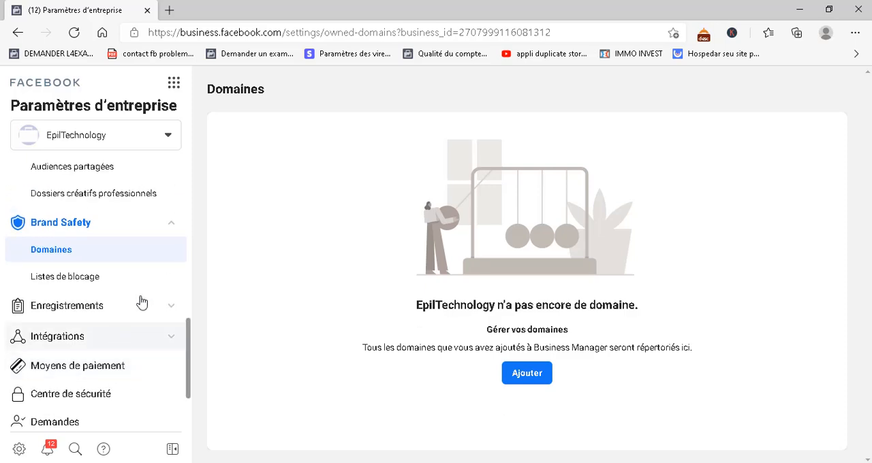
{"action": "left_click", "coordinate": [174, 83]}
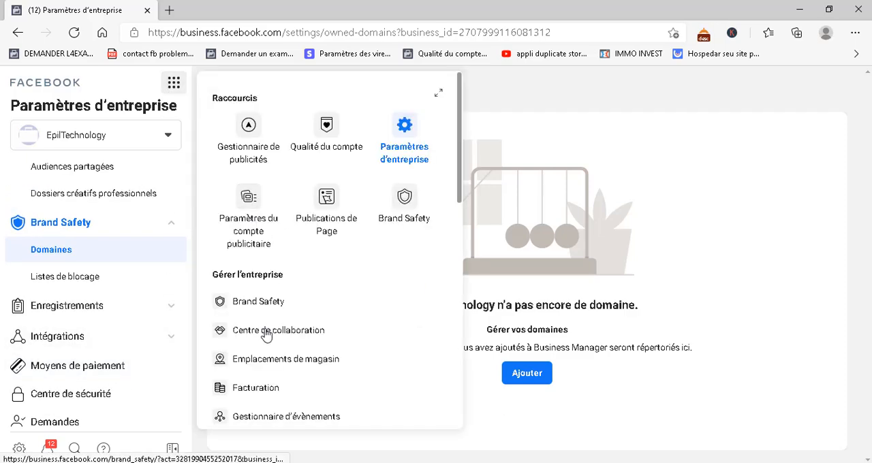
{"action": "left_click", "coordinate": [743, 191]}
{"action": "scroll", "coordinate": [123, 355], "scroll_direction": "down", "scroll_amount": 2}
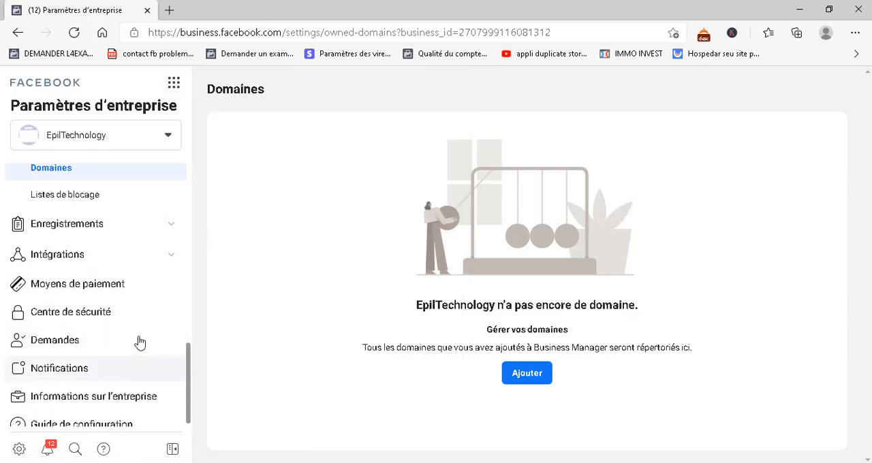
View the security centre and look through the business information page, from the company details to the business options and personal info
{"action": "left_click", "coordinate": [89, 318]}
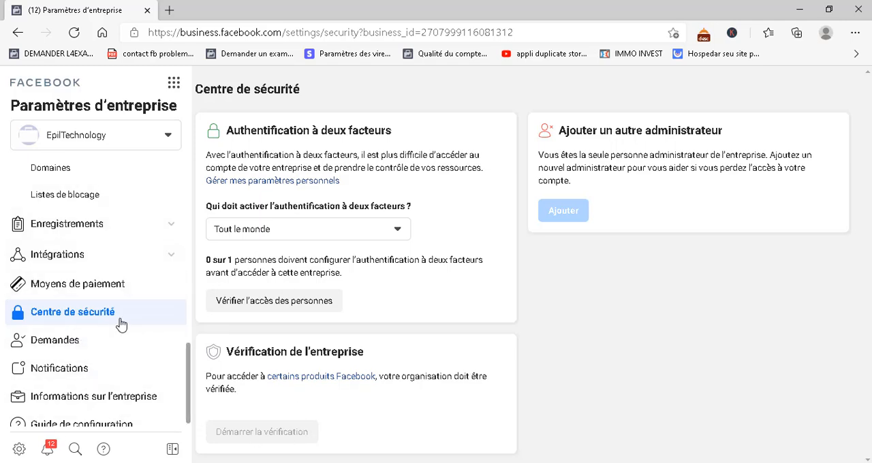
{"action": "left_click", "coordinate": [87, 403]}
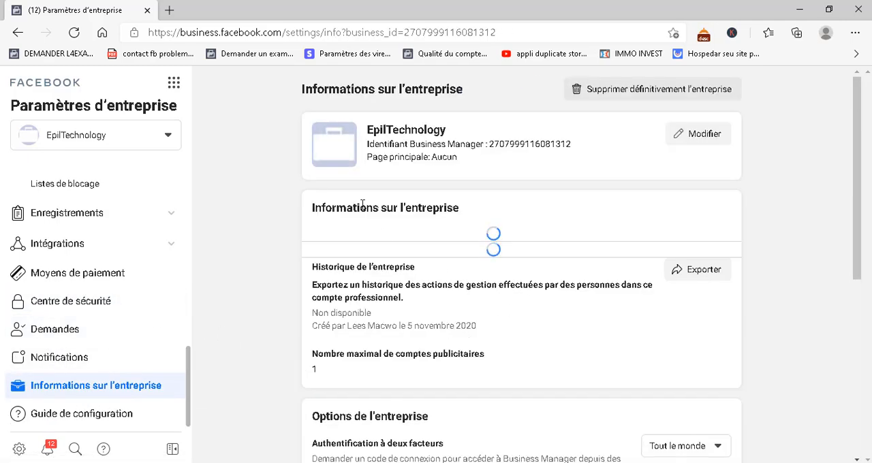
{"action": "scroll", "coordinate": [368, 394], "scroll_direction": "down", "scroll_amount": 1}
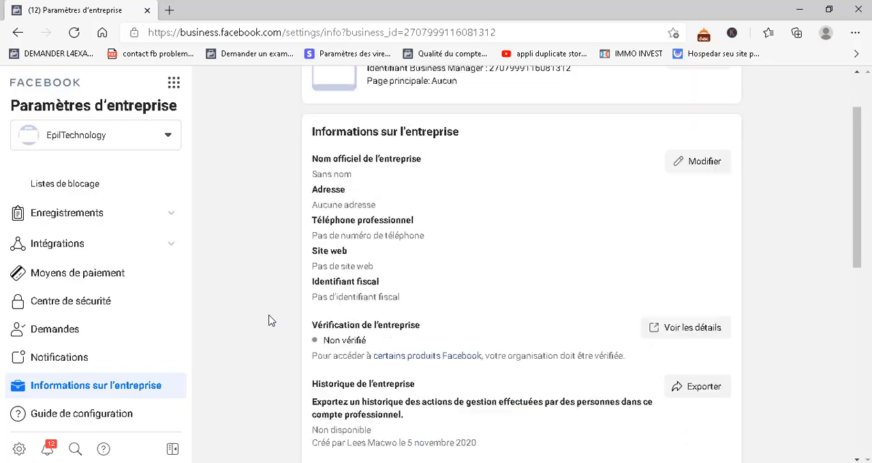
{"action": "scroll", "coordinate": [269, 320], "scroll_direction": "down", "scroll_amount": 5}
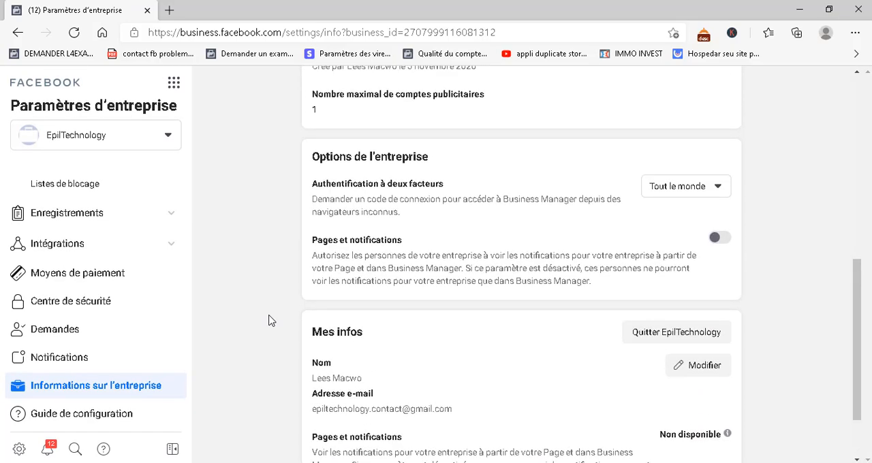
{"action": "scroll", "coordinate": [269, 320], "scroll_direction": "up", "scroll_amount": 1}
{"action": "scroll", "coordinate": [269, 320], "scroll_direction": "down", "scroll_amount": 2}
{"action": "scroll", "coordinate": [269, 320], "scroll_direction": "up", "scroll_amount": 1}
{"action": "scroll", "coordinate": [269, 320], "scroll_direction": "up", "scroll_amount": 2}
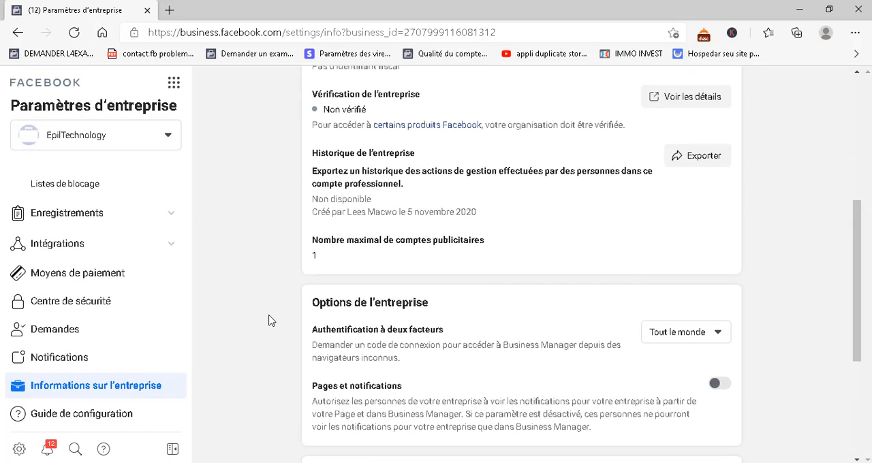
{"action": "scroll", "coordinate": [269, 320], "scroll_direction": "down", "scroll_amount": 3}
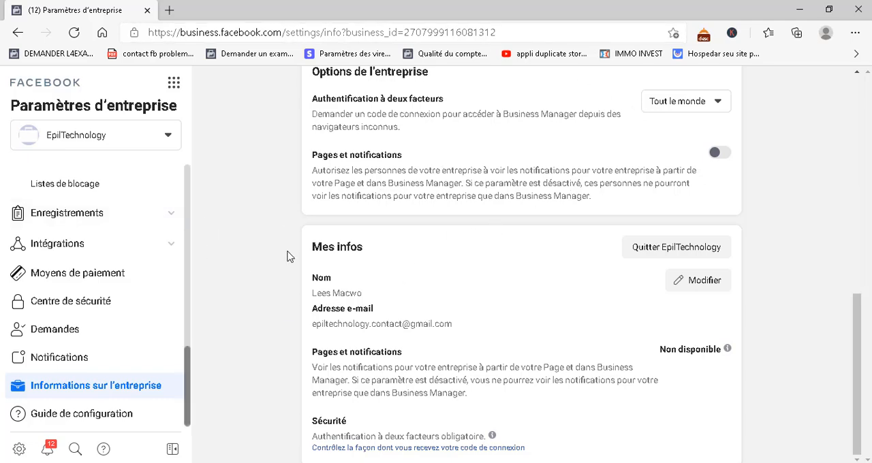
{"action": "scroll", "coordinate": [292, 171], "scroll_direction": "up", "scroll_amount": 3}
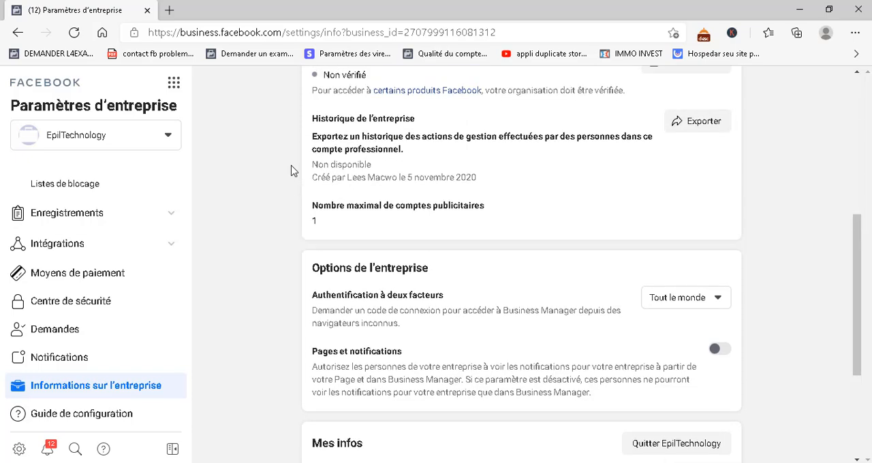
{"action": "scroll", "coordinate": [292, 171], "scroll_direction": "down", "scroll_amount": 2}
{"action": "scroll", "coordinate": [292, 170], "scroll_direction": "down", "scroll_amount": 1}
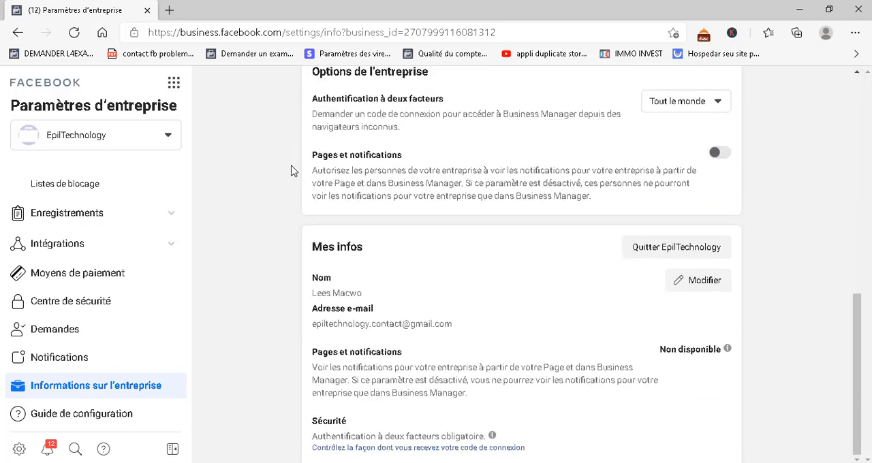
{"action": "scroll", "coordinate": [293, 171], "scroll_direction": "up", "scroll_amount": 10}
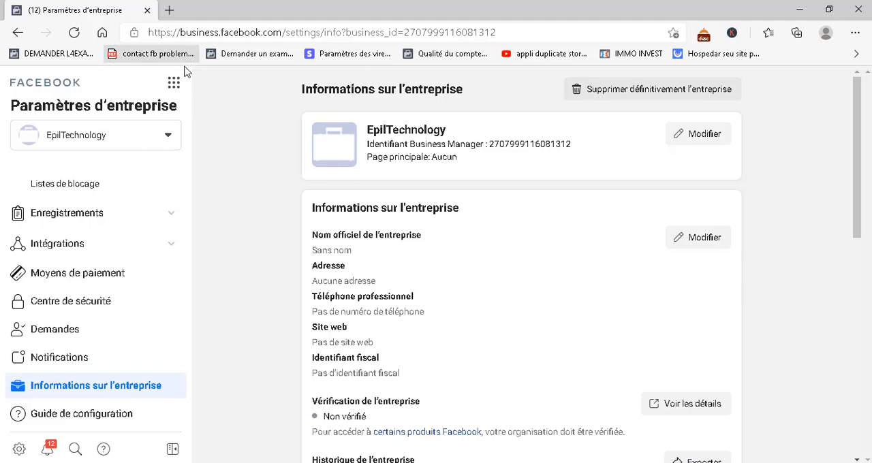
Return to the Ads Manager campaigns, open the Conversion campaign for editing and dismiss the naming template tip
{"action": "left_click", "coordinate": [175, 83]}
{"action": "left_click", "coordinate": [253, 135]}
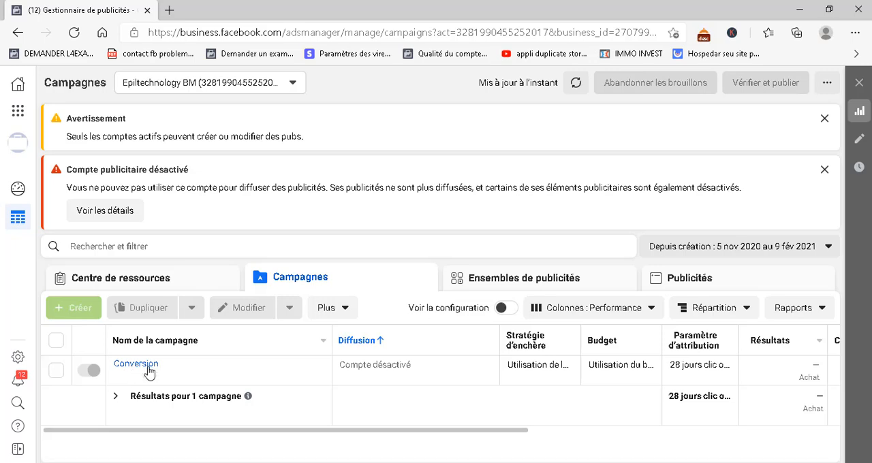
{"action": "mouse_move", "coordinate": [148, 369]}
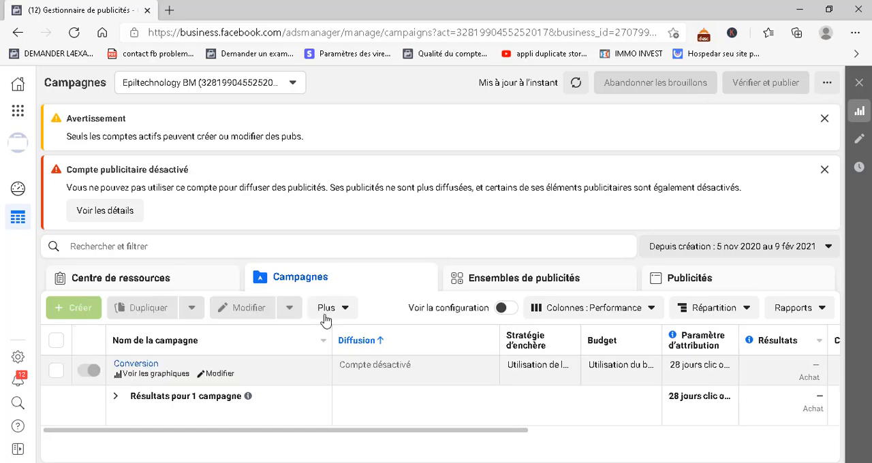
{"action": "left_click", "coordinate": [199, 374]}
{"action": "left_click", "coordinate": [593, 184]}
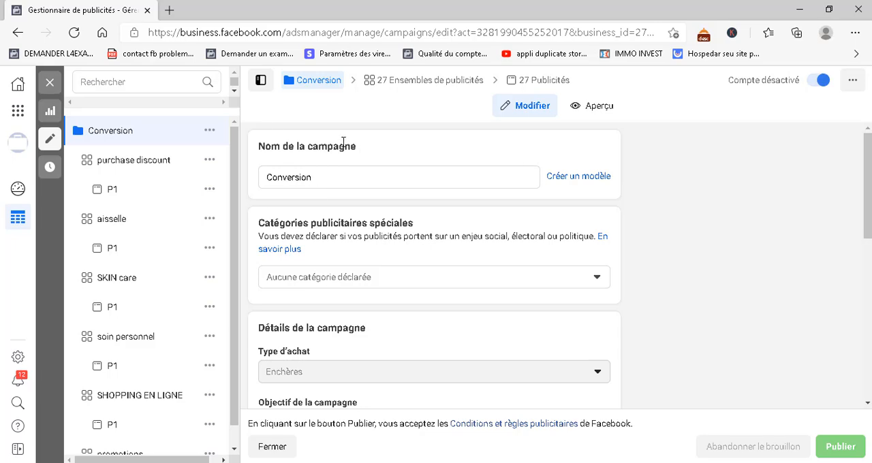
Examine the Conversion campaign's settings, including special ad categories, campaign details, A/B test and campaign budget optimisation
{"action": "scroll", "coordinate": [354, 195], "scroll_direction": "down", "scroll_amount": 1}
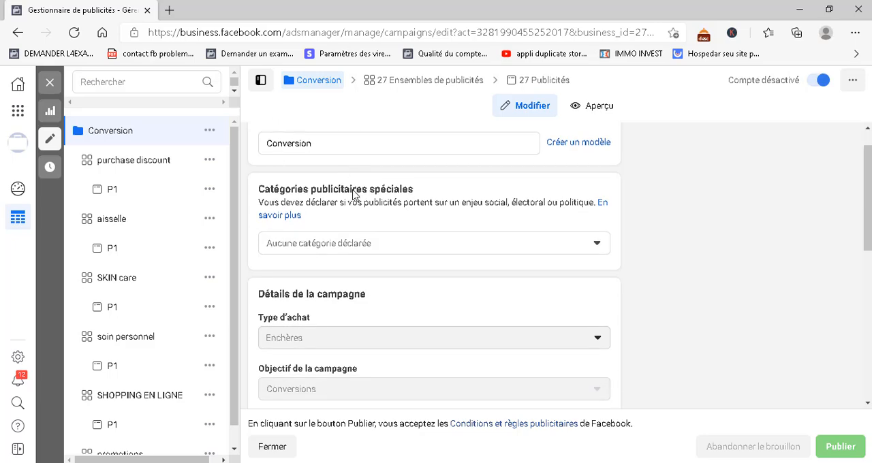
{"action": "scroll", "coordinate": [354, 195], "scroll_direction": "up", "scroll_amount": 1}
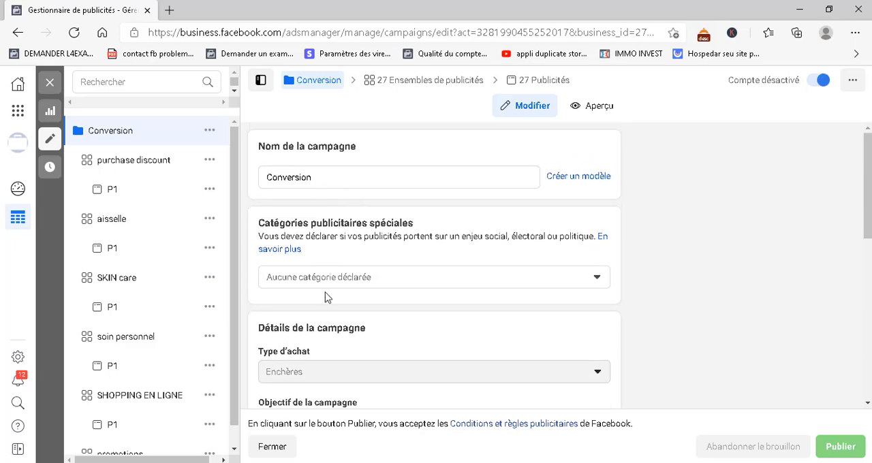
{"action": "scroll", "coordinate": [341, 282], "scroll_direction": "down", "scroll_amount": 6}
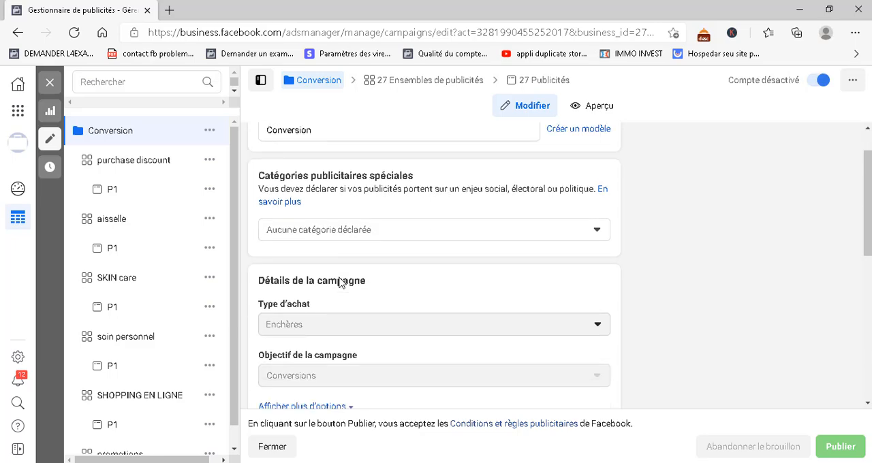
{"action": "scroll", "coordinate": [341, 281], "scroll_direction": "up", "scroll_amount": 6}
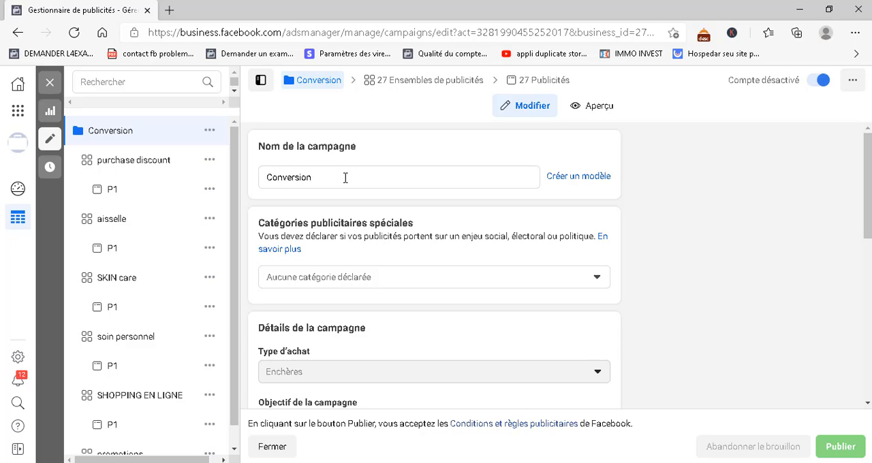
{"action": "scroll", "coordinate": [409, 299], "scroll_direction": "down", "scroll_amount": 3}
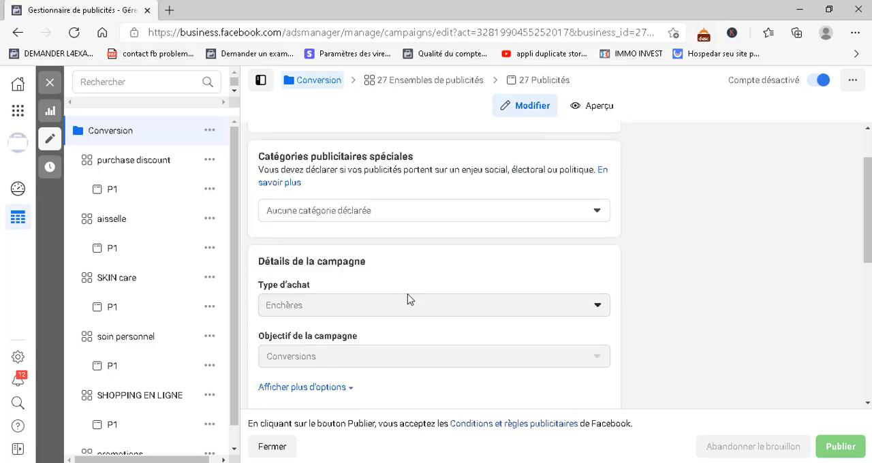
{"action": "scroll", "coordinate": [347, 314], "scroll_direction": "down", "scroll_amount": 1}
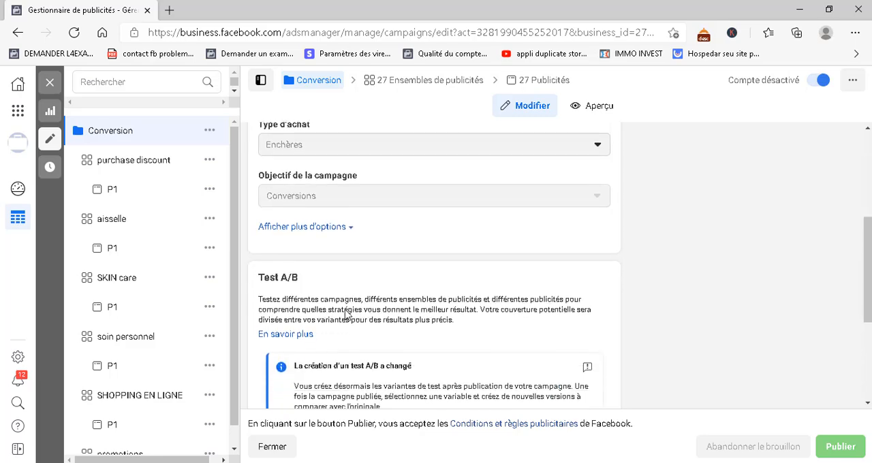
{"action": "scroll", "coordinate": [402, 313], "scroll_direction": "down", "scroll_amount": 2}
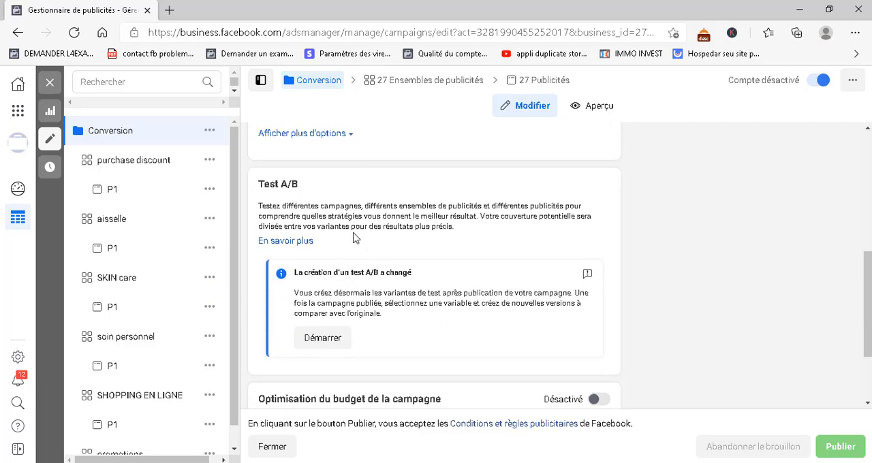
{"action": "scroll", "coordinate": [407, 324], "scroll_direction": "down", "scroll_amount": 2}
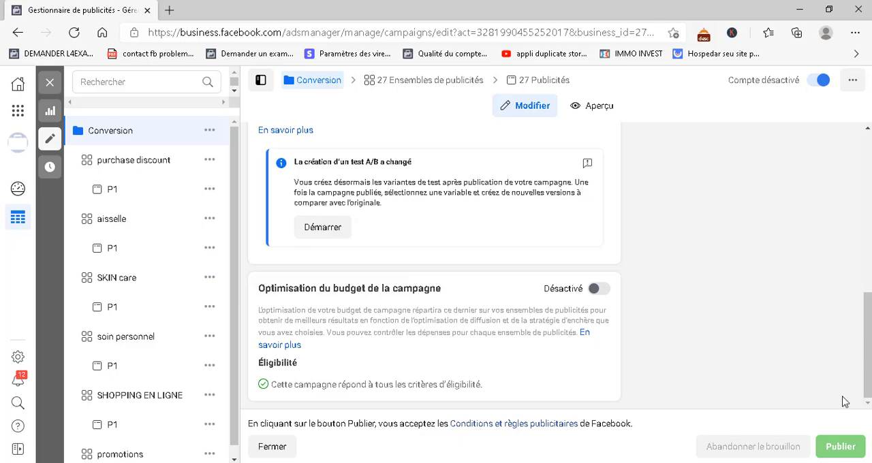
{"action": "scroll", "coordinate": [623, 241], "scroll_direction": "up", "scroll_amount": 2}
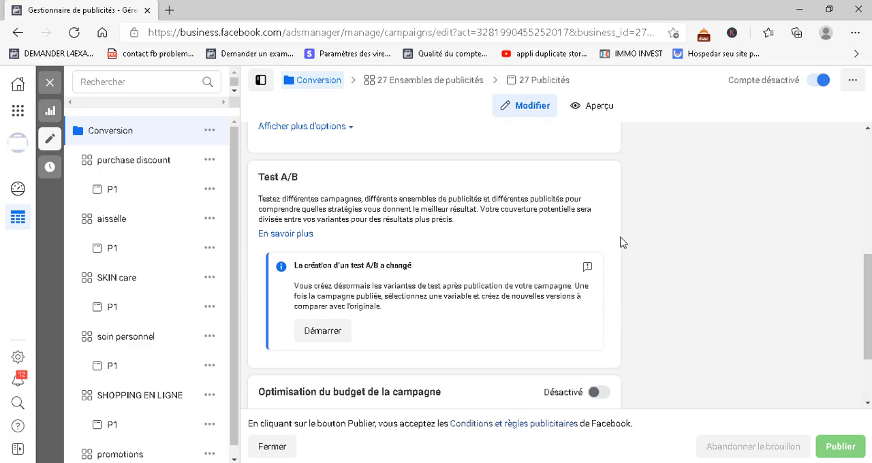
Open the purchase discount ad set, dismiss its naming template tip and rename the ad set as massage
{"action": "left_click", "coordinate": [132, 163]}
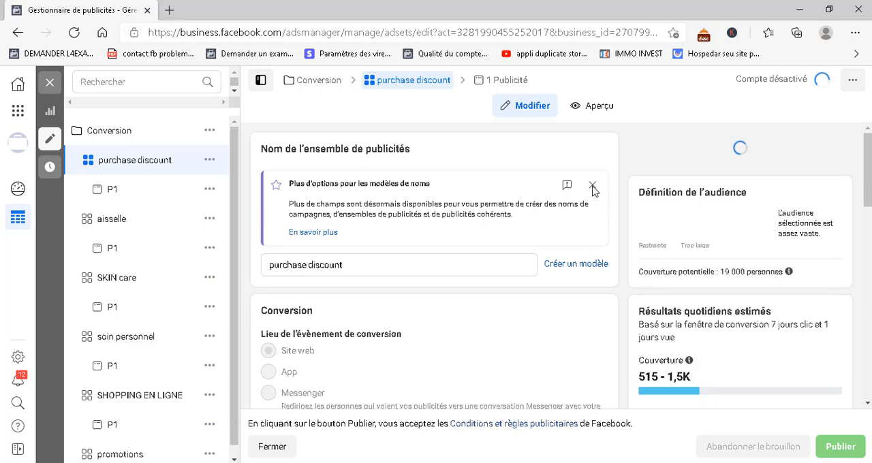
{"action": "left_click", "coordinate": [593, 188]}
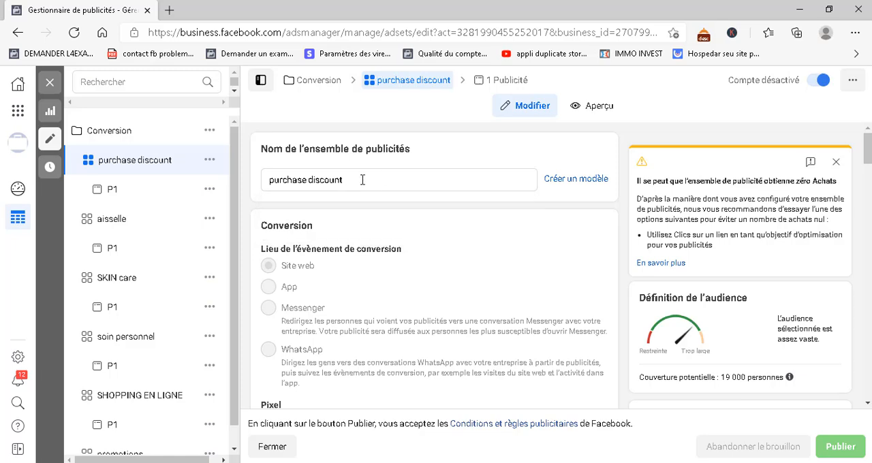
{"action": "left_click", "coordinate": [357, 181]}
{"action": "left_click_drag", "start_coordinate": [357, 182], "coordinate": [271, 183]}
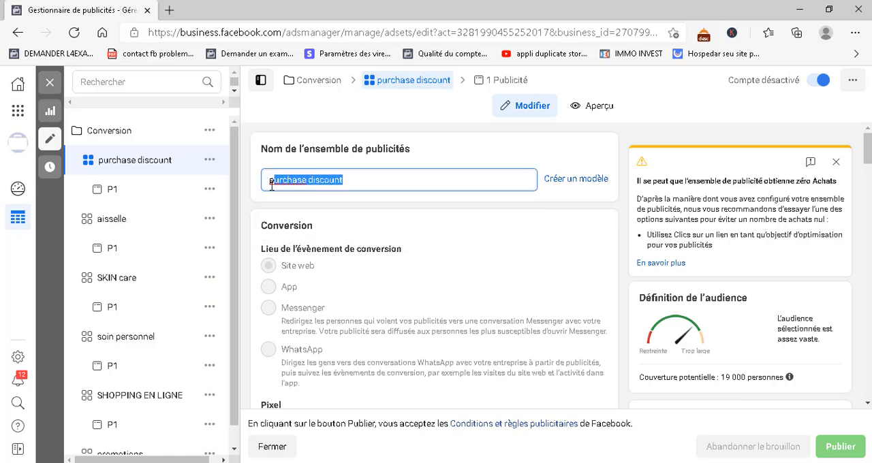
{"action": "key", "text": "BackSpace"}
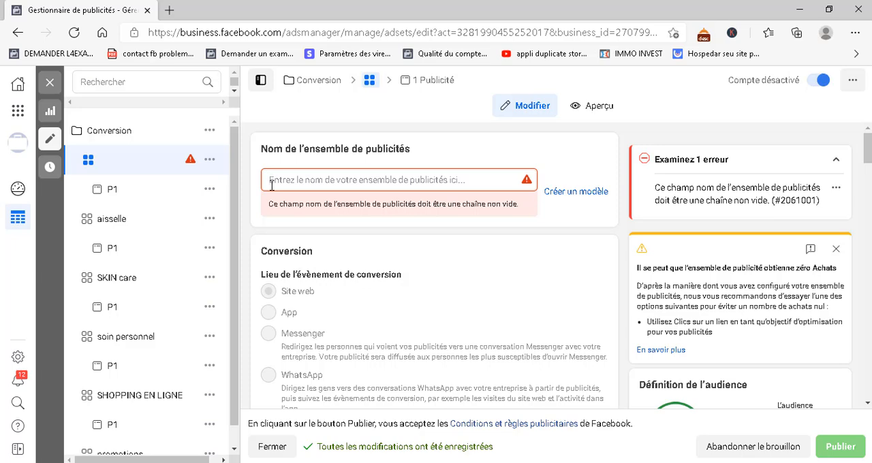
{"action": "left_click", "coordinate": [271, 181]}
{"action": "type", "text": "m"}
{"action": "key", "text": "BackSpace"}
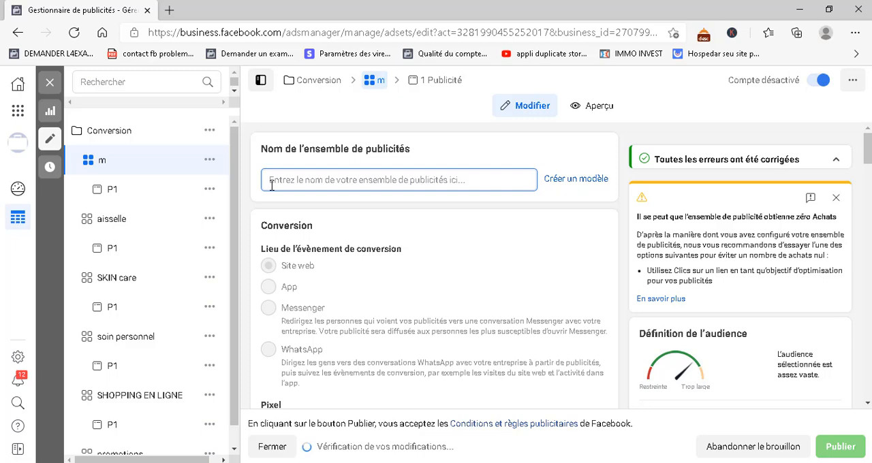
{"action": "type", "text": "m"}
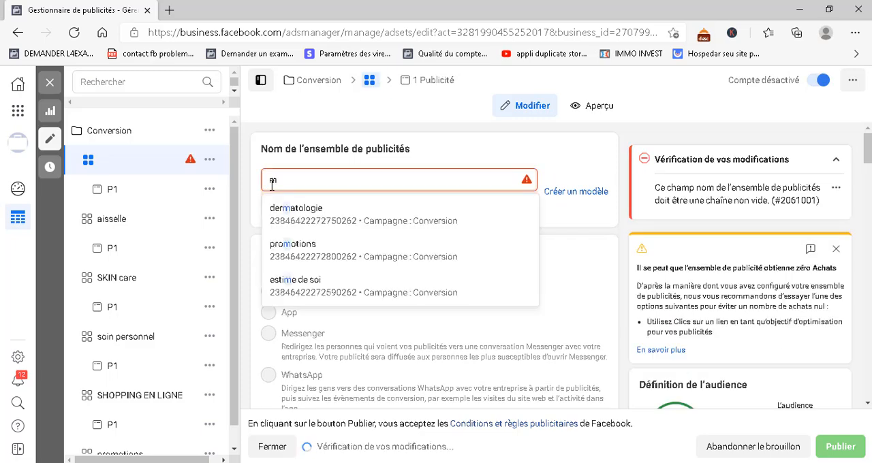
{"action": "key", "text": "BackSpace"}
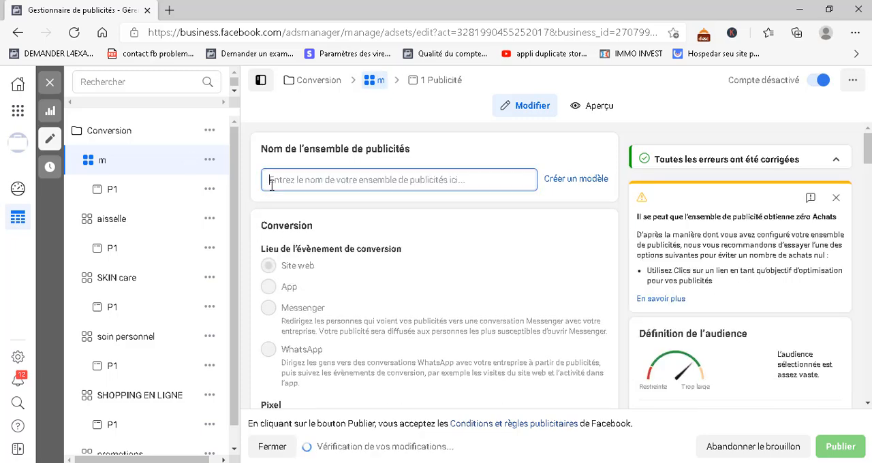
{"action": "type", "text": "massage"}
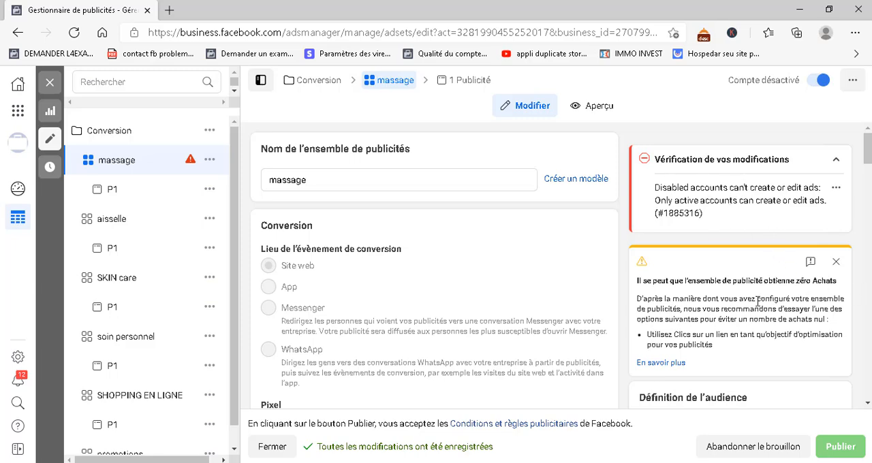
Dismiss the zero-purchases recommendation and clear the Achat conversion event from the massage ad set
{"action": "left_click", "coordinate": [836, 262]}
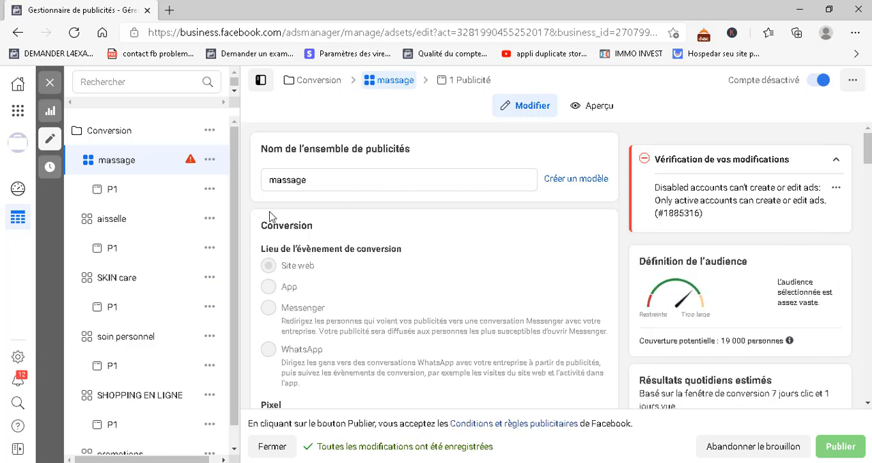
{"action": "scroll", "coordinate": [259, 223], "scroll_direction": "down", "scroll_amount": 1}
{"action": "left_click", "coordinate": [320, 148]}
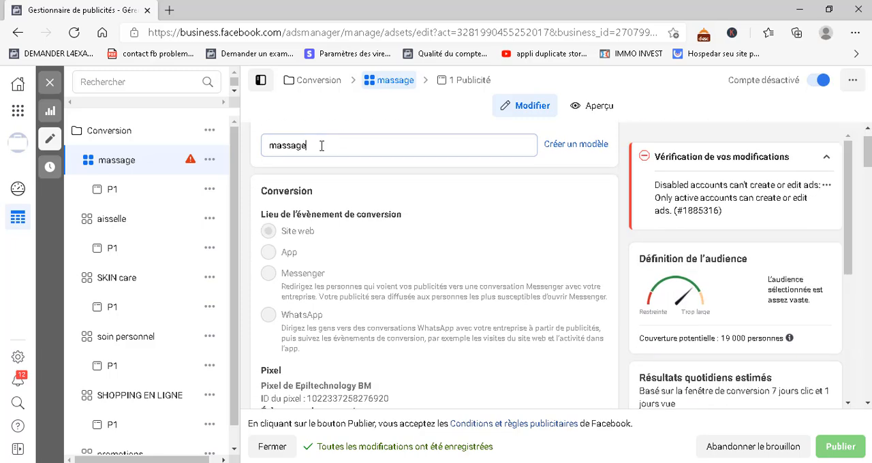
{"action": "scroll", "coordinate": [281, 305], "scroll_direction": "down", "scroll_amount": 1}
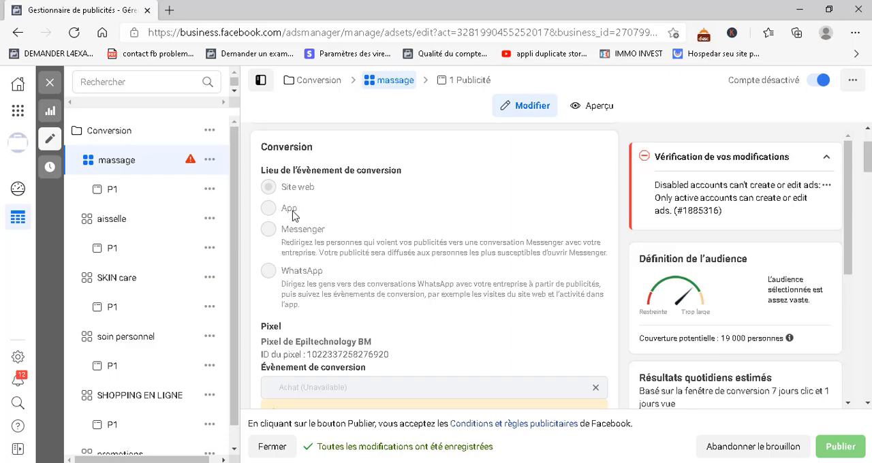
{"action": "scroll", "coordinate": [325, 423], "scroll_direction": "down", "scroll_amount": 1}
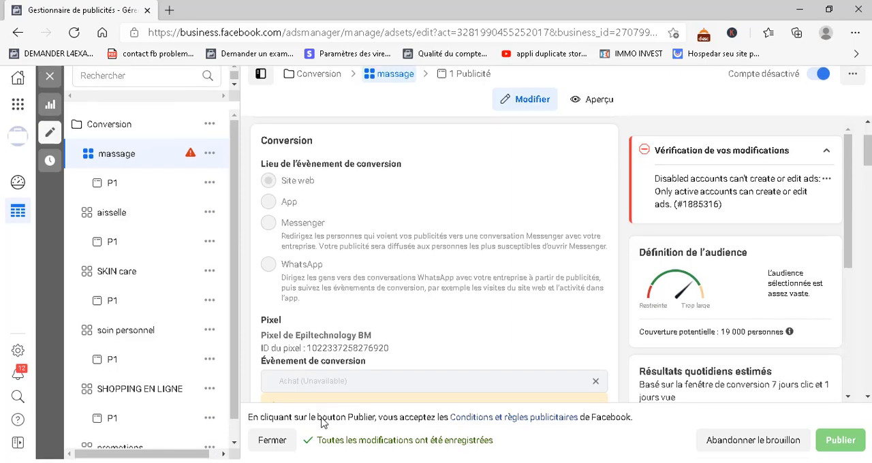
{"action": "scroll", "coordinate": [432, 323], "scroll_direction": "down", "scroll_amount": 3}
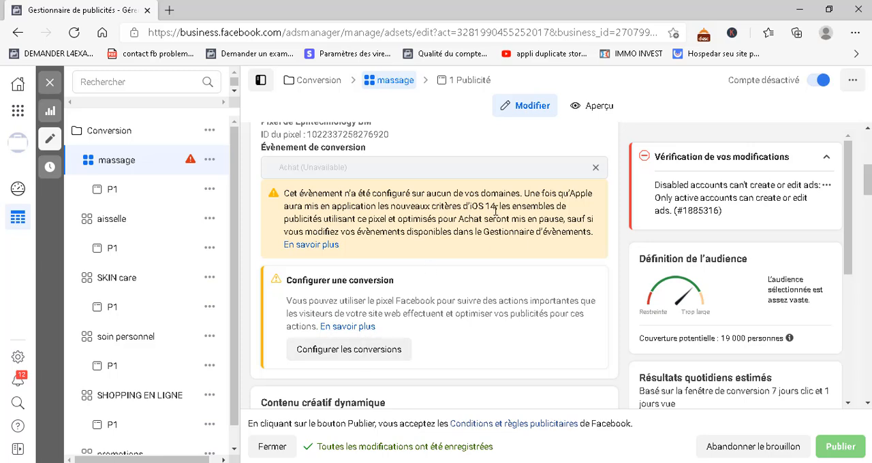
{"action": "left_click", "coordinate": [596, 170]}
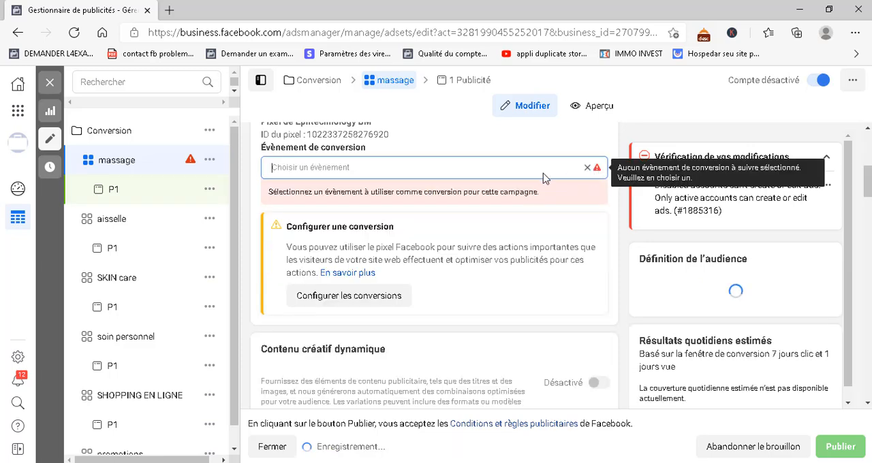
Examine the conversion events offered for the massage ad set, from Abonnement through Recherche and Terminer l'inscription
{"action": "left_click", "coordinate": [388, 167]}
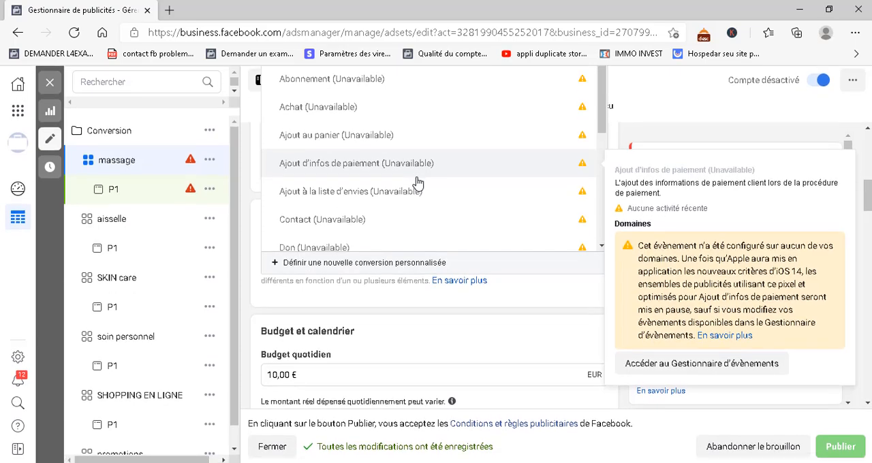
{"action": "scroll", "coordinate": [417, 183], "scroll_direction": "down", "scroll_amount": 2}
{"action": "scroll", "coordinate": [415, 184], "scroll_direction": "up", "scroll_amount": 2}
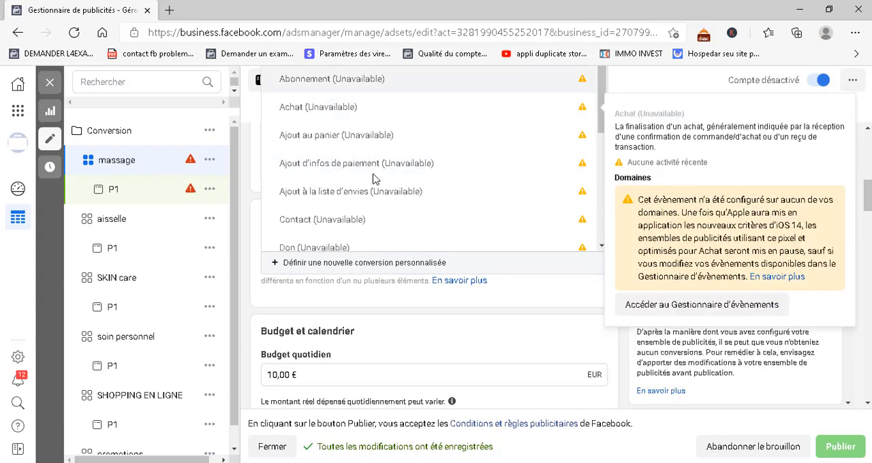
{"action": "scroll", "coordinate": [374, 179], "scroll_direction": "down", "scroll_amount": 2}
{"action": "scroll", "coordinate": [374, 180], "scroll_direction": "down", "scroll_amount": 1}
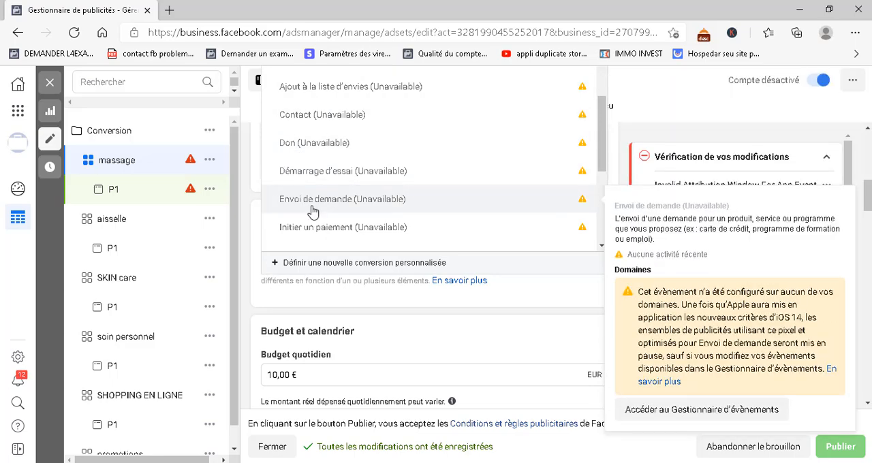
{"action": "scroll", "coordinate": [345, 181], "scroll_direction": "down", "scroll_amount": 1}
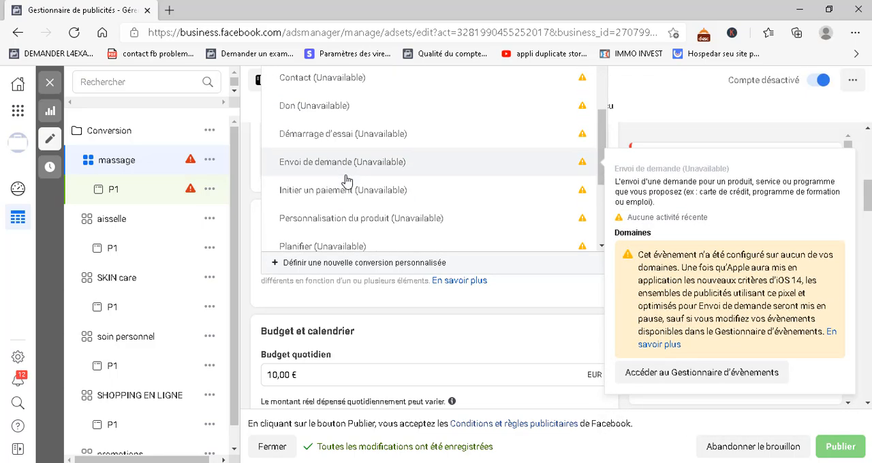
{"action": "scroll", "coordinate": [339, 211], "scroll_direction": "down", "scroll_amount": 2}
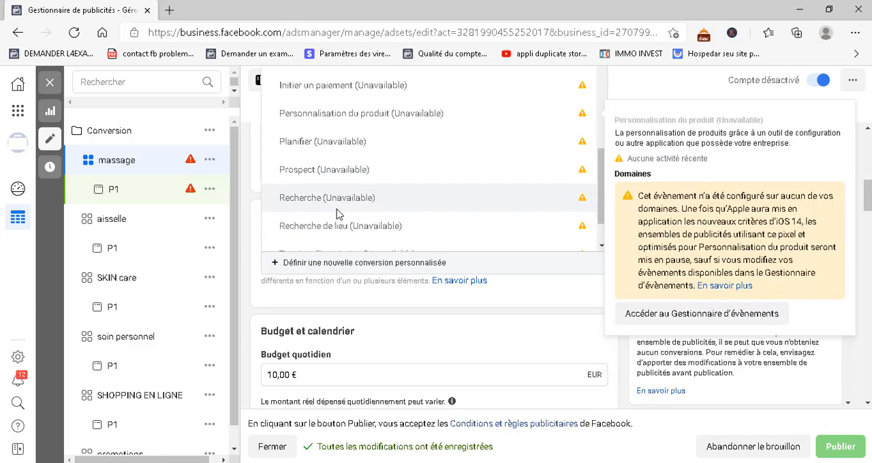
{"action": "scroll", "coordinate": [339, 214], "scroll_direction": "down", "scroll_amount": 1}
{"action": "scroll", "coordinate": [338, 214], "scroll_direction": "up", "scroll_amount": 3}
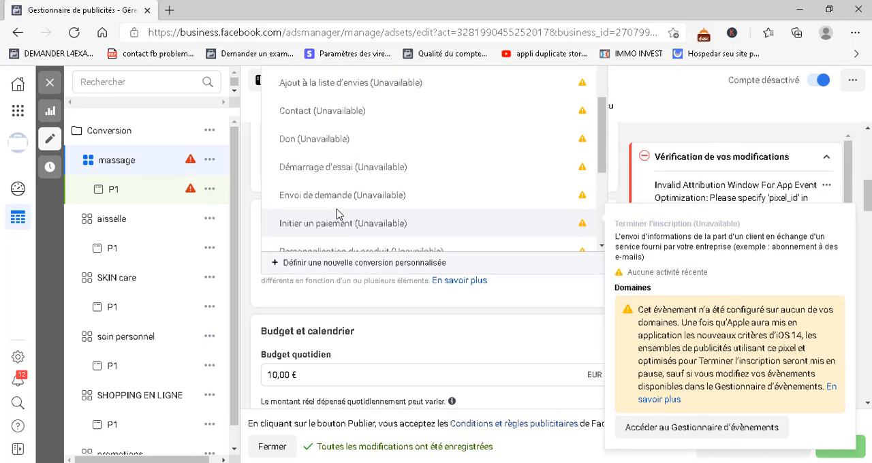
{"action": "scroll", "coordinate": [336, 215], "scroll_direction": "up", "scroll_amount": 3}
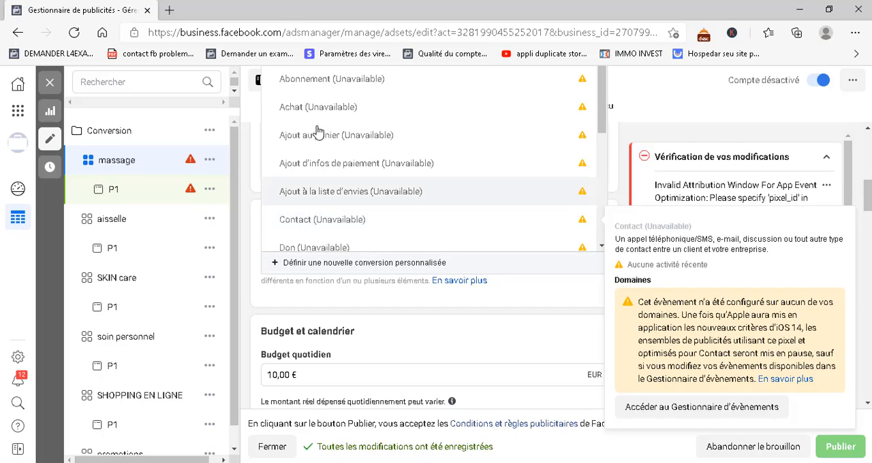
{"action": "scroll", "coordinate": [322, 115], "scroll_direction": "down", "scroll_amount": 4}
{"action": "scroll", "coordinate": [322, 115], "scroll_direction": "down", "scroll_amount": 1}
{"action": "scroll", "coordinate": [320, 113], "scroll_direction": "up", "scroll_amount": 5}
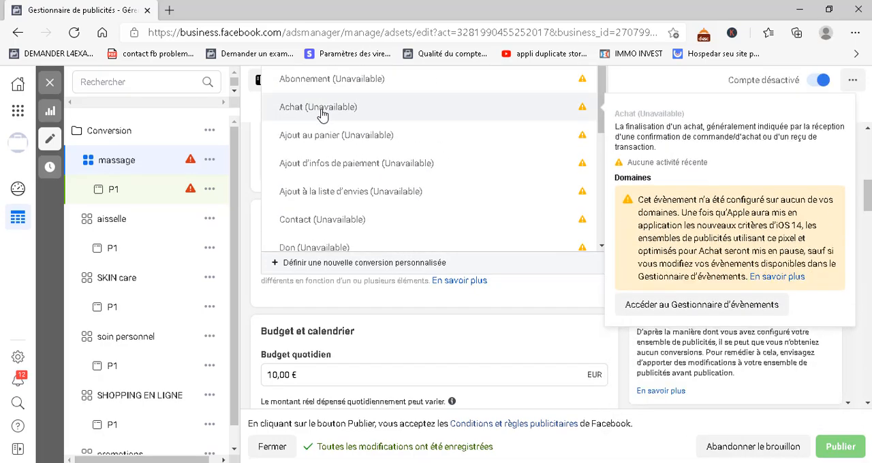
Set the massage ad set's conversion event to Achat
{"action": "mouse_move", "coordinate": [312, 110]}
{"action": "left_click", "coordinate": [311, 110]}
{"action": "scroll", "coordinate": [332, 218], "scroll_direction": "up", "scroll_amount": 2}
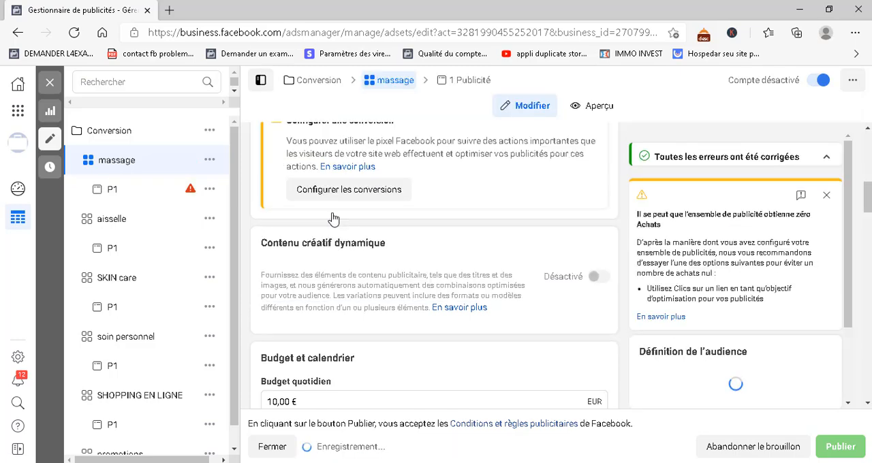
{"action": "scroll", "coordinate": [334, 219], "scroll_direction": "up", "scroll_amount": 1}
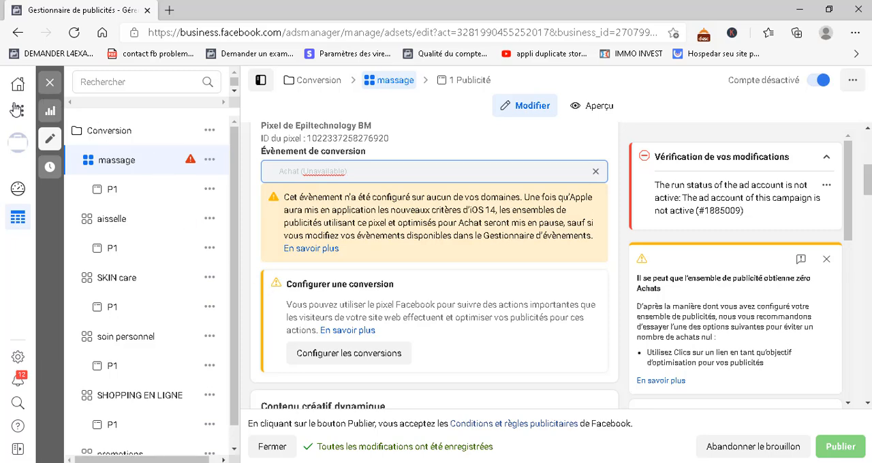
Look through the business tools list, including the shortcuts and the Gérer l'entreprise entries, and close it
{"action": "left_click", "coordinate": [18, 111]}
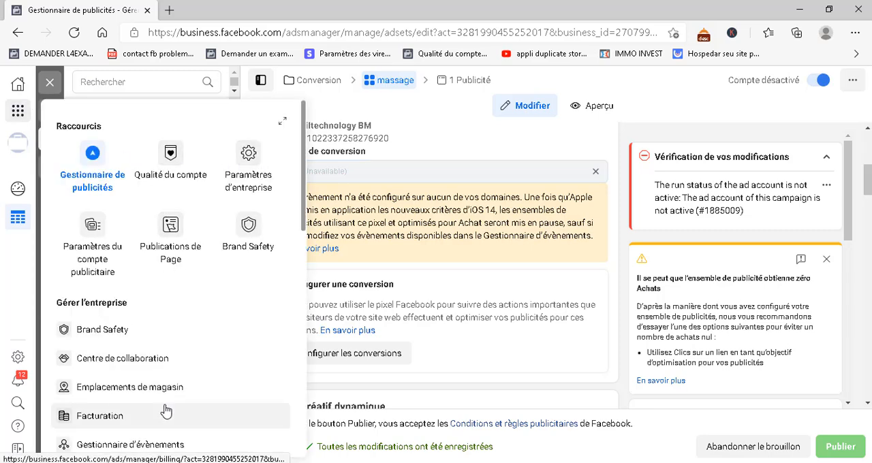
{"action": "scroll", "coordinate": [166, 409], "scroll_direction": "down", "scroll_amount": 1}
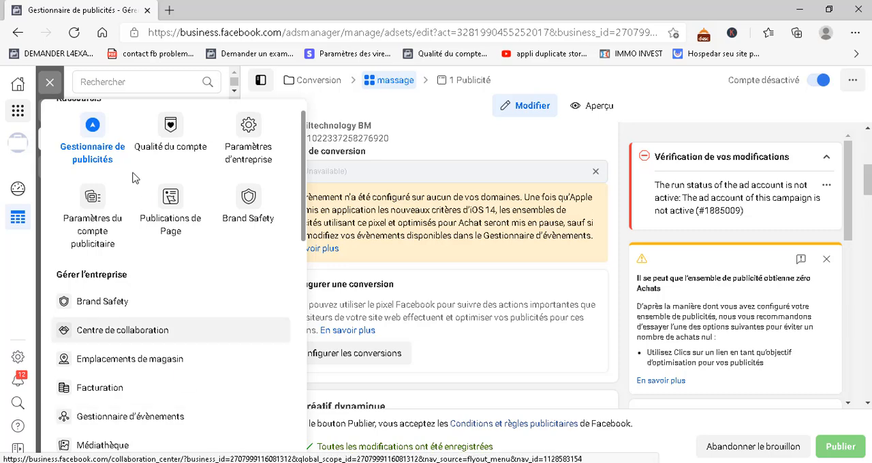
{"action": "left_click", "coordinate": [19, 115]}
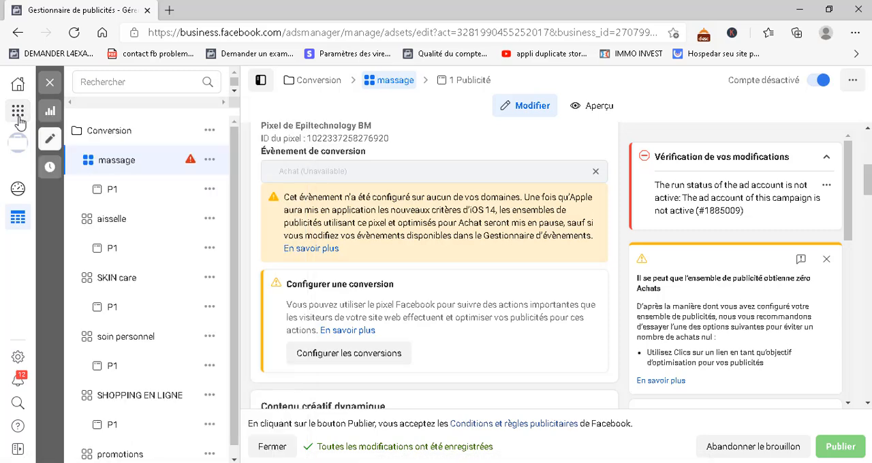
Set the massage ad set's daily budget to 15,00 €
{"action": "scroll", "coordinate": [376, 283], "scroll_direction": "down", "scroll_amount": 3}
{"action": "scroll", "coordinate": [376, 283], "scroll_direction": "down", "scroll_amount": 3}
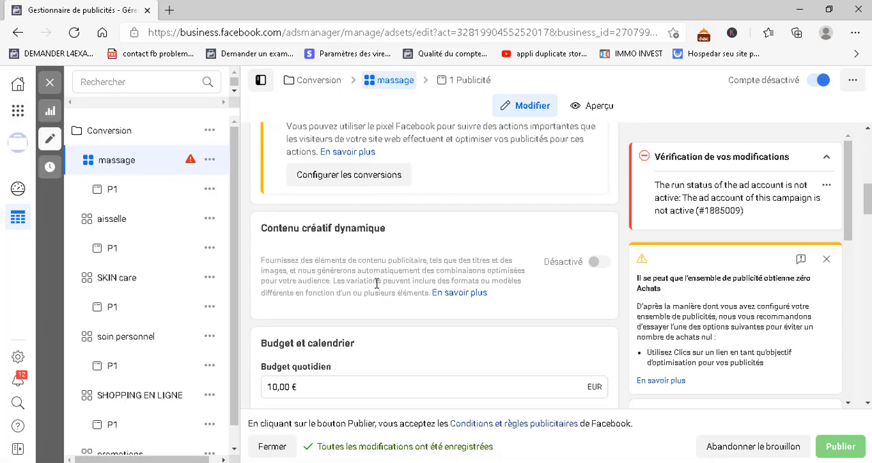
{"action": "scroll", "coordinate": [569, 316], "scroll_direction": "down", "scroll_amount": 1}
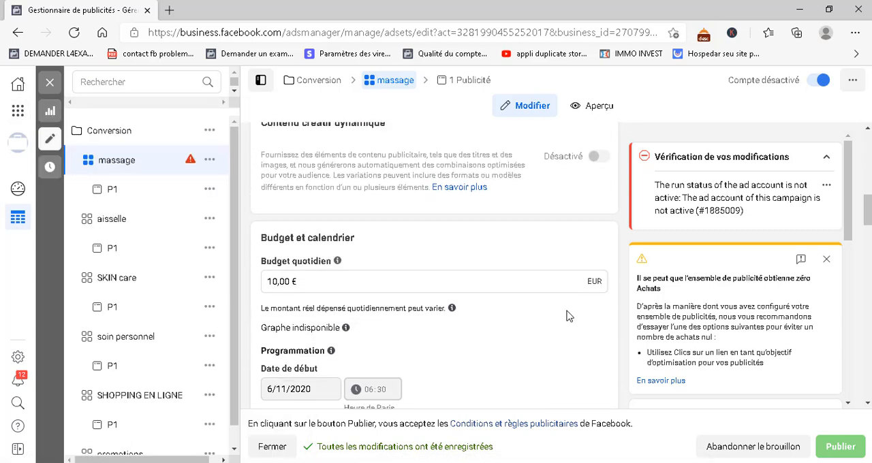
{"action": "left_click", "coordinate": [277, 283]}
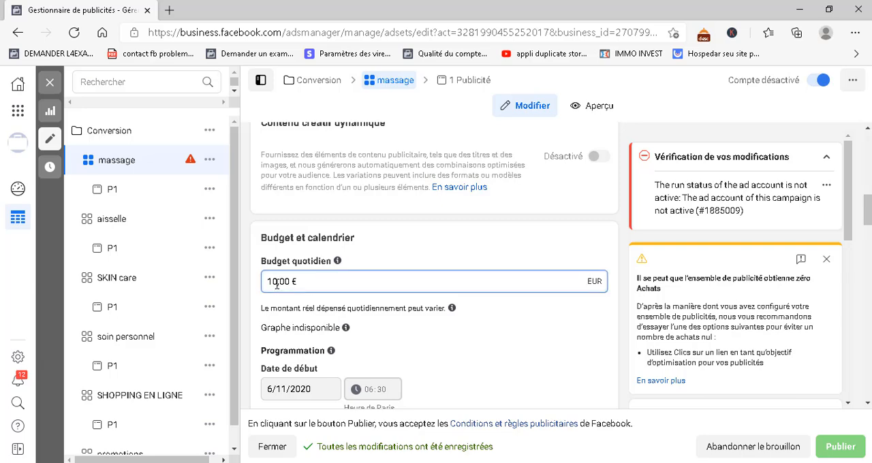
{"action": "key", "text": "BackSpace"}
{"action": "type", "text": "5"}
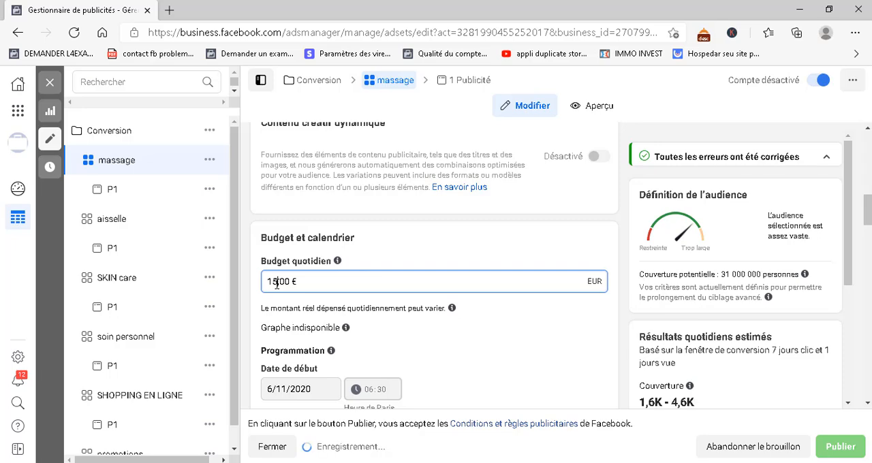
{"action": "left_click", "coordinate": [395, 241]}
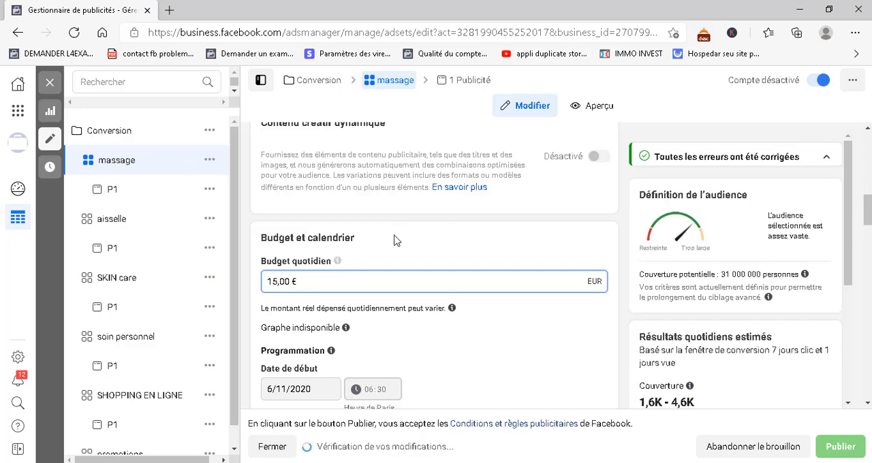
Examine the ad set's schedule, existing custom audiences and saved audience options
{"action": "scroll", "coordinate": [361, 296], "scroll_direction": "down", "scroll_amount": 2}
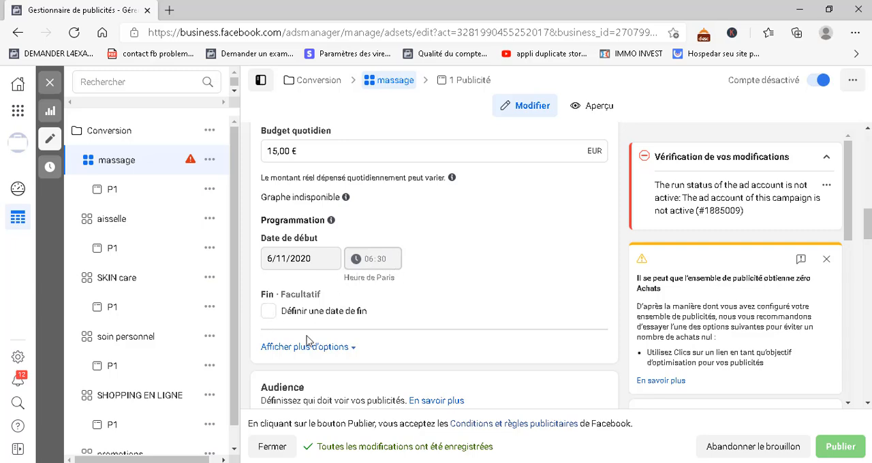
{"action": "scroll", "coordinate": [293, 273], "scroll_direction": "down", "scroll_amount": 1}
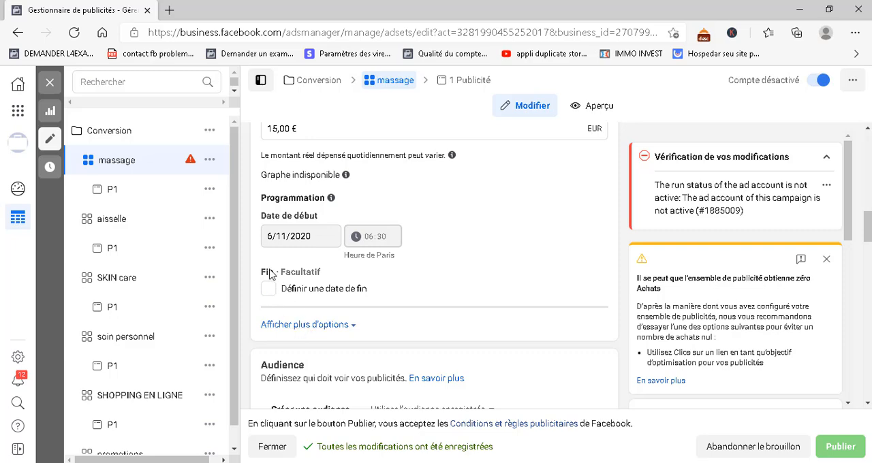
{"action": "scroll", "coordinate": [303, 344], "scroll_direction": "down", "scroll_amount": 3}
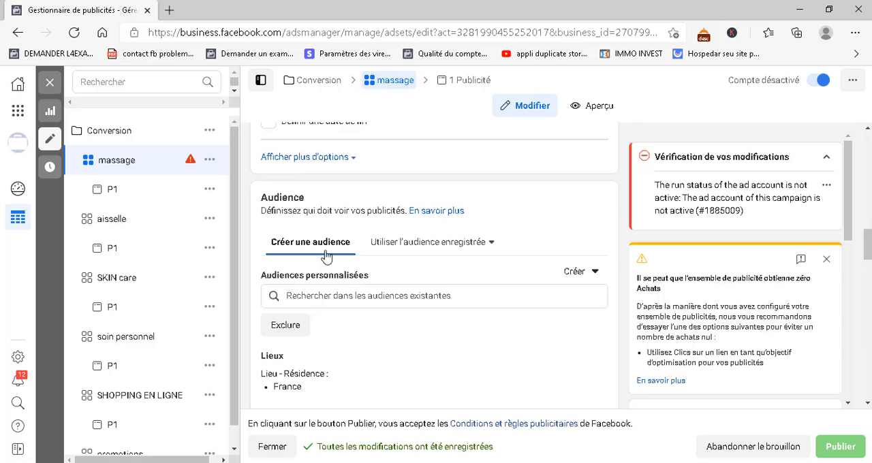
{"action": "left_click", "coordinate": [406, 298]}
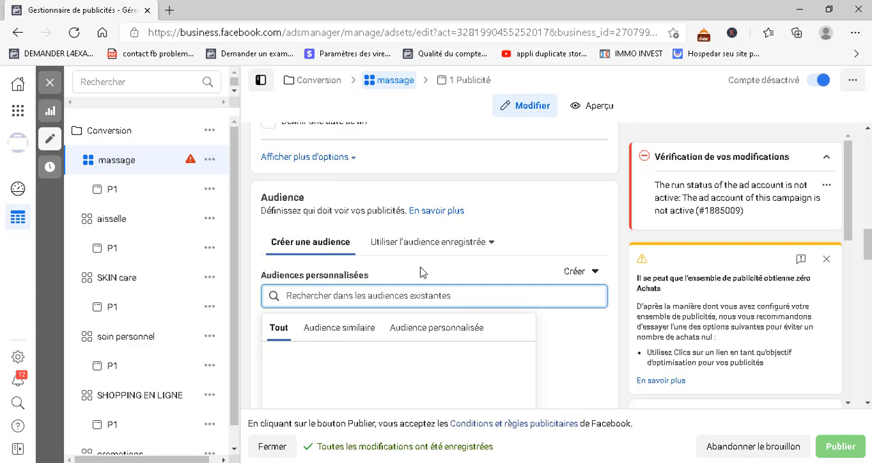
{"action": "scroll", "coordinate": [352, 222], "scroll_direction": "up", "scroll_amount": 1}
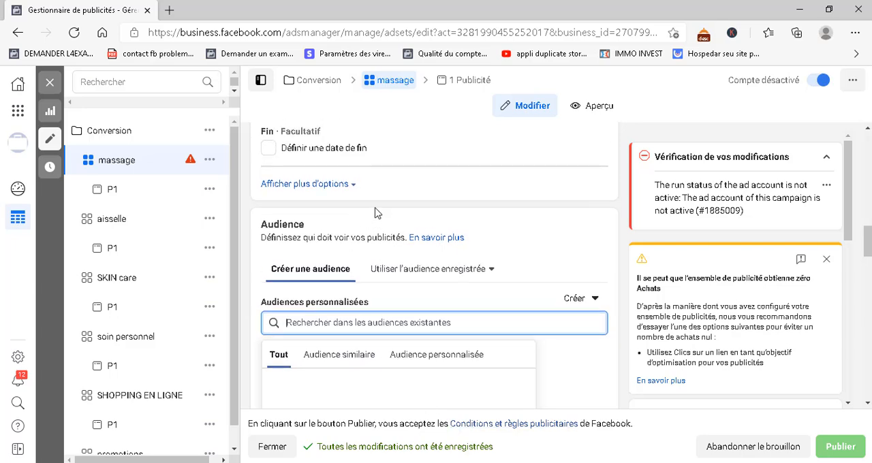
{"action": "scroll", "coordinate": [328, 204], "scroll_direction": "down", "scroll_amount": 2}
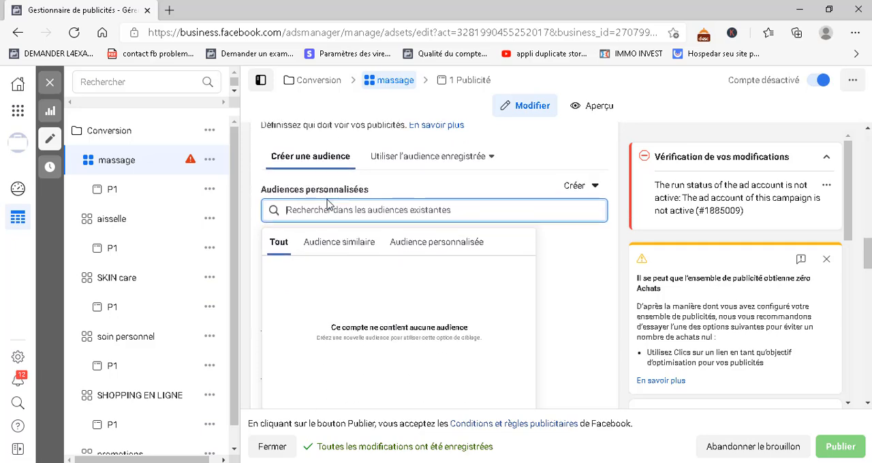
{"action": "left_click", "coordinate": [490, 135]}
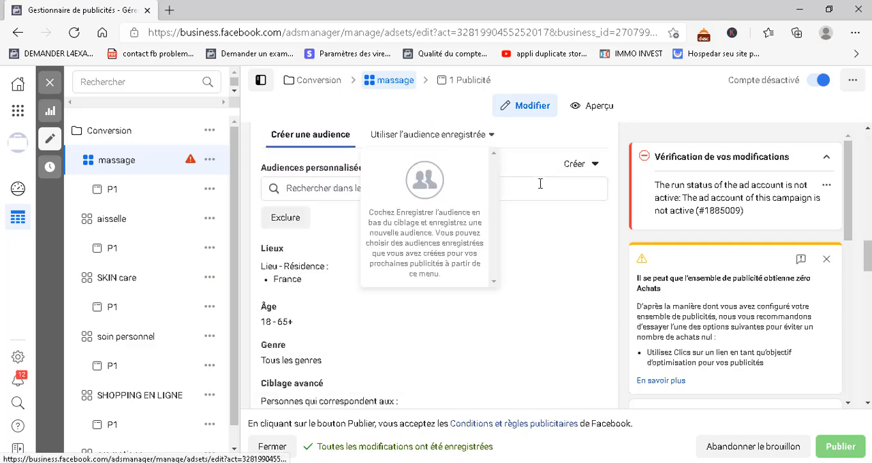
{"action": "left_click", "coordinate": [542, 160]}
{"action": "scroll", "coordinate": [265, 279], "scroll_direction": "down", "scroll_amount": 1}
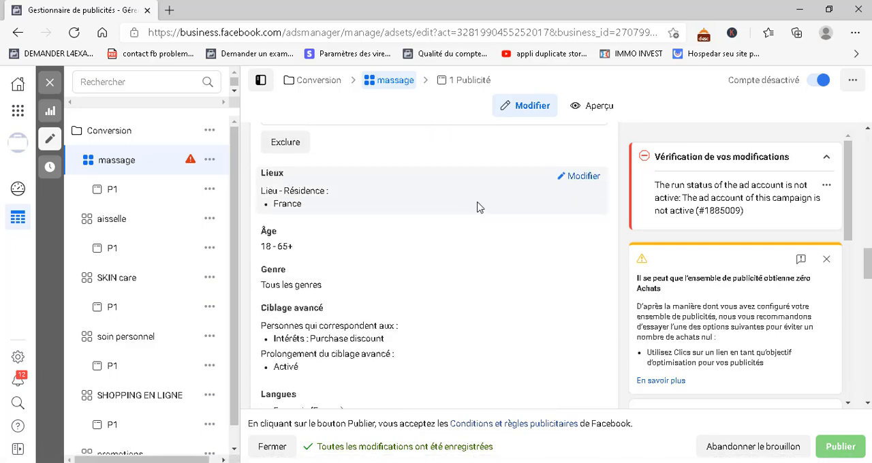
Open the audience's location targeting for editing and review the age and gender criteria
{"action": "left_click", "coordinate": [581, 176]}
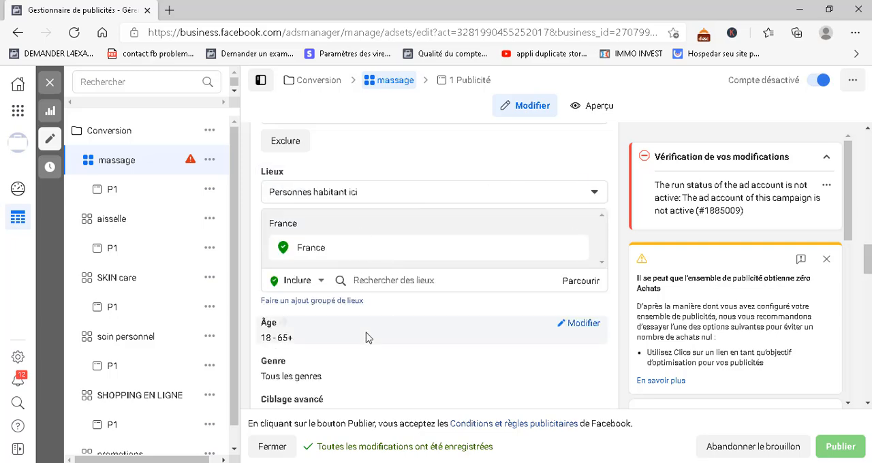
{"action": "scroll", "coordinate": [362, 327], "scroll_direction": "down", "scroll_amount": 1}
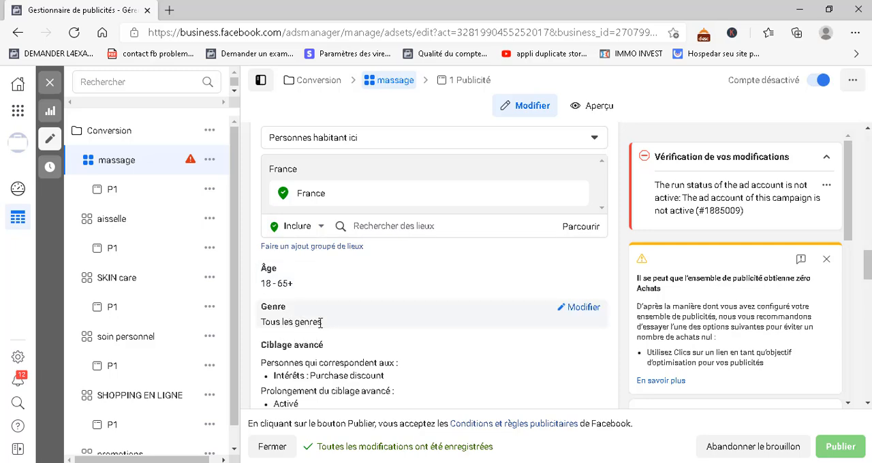
{"action": "scroll", "coordinate": [351, 348], "scroll_direction": "down", "scroll_amount": 1}
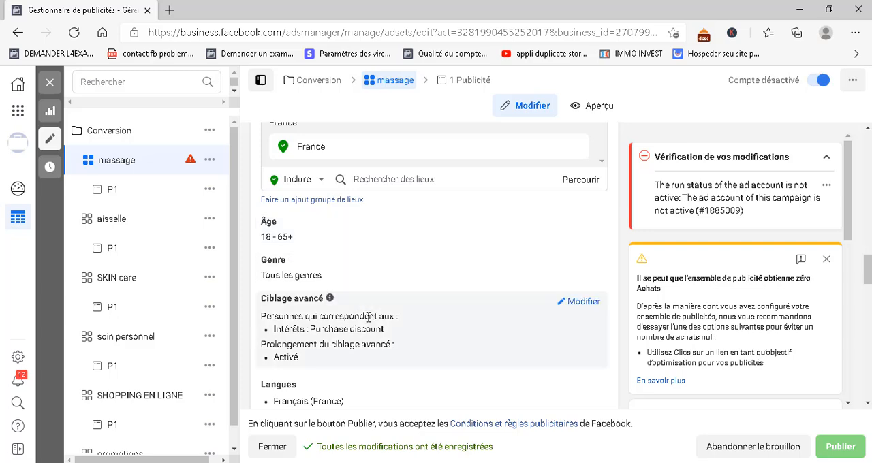
Open the advanced targeting for editing and remove the Purchase discount interest
{"action": "left_click", "coordinate": [584, 302]}
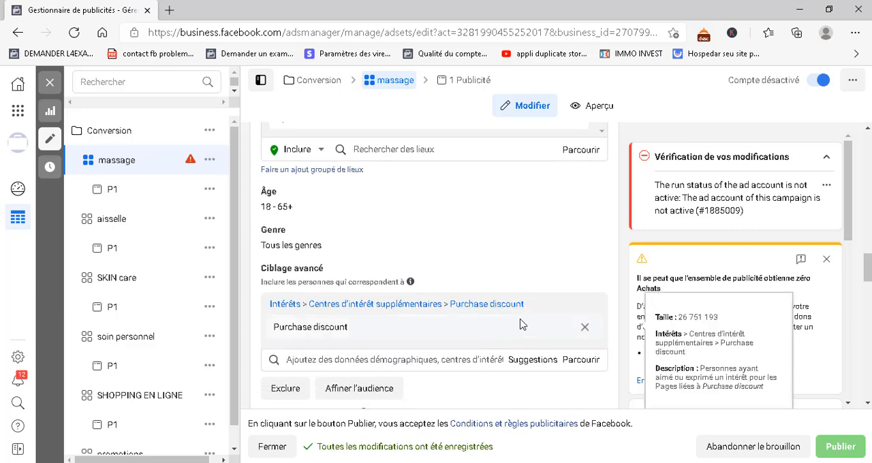
{"action": "mouse_move", "coordinate": [585, 326]}
{"action": "left_click", "coordinate": [584, 330]}
Search the advanced targeting criteria for massage and add the Massage interest to the audience
{"action": "left_click", "coordinate": [464, 303]}
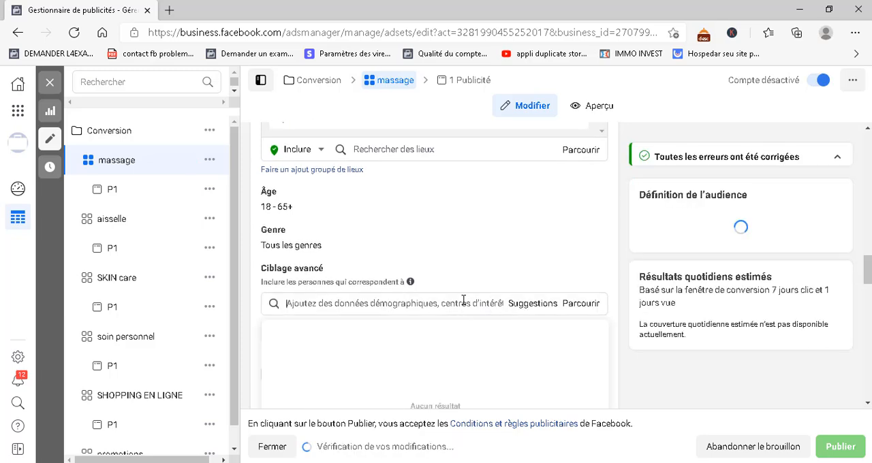
{"action": "type", "text": "massage"}
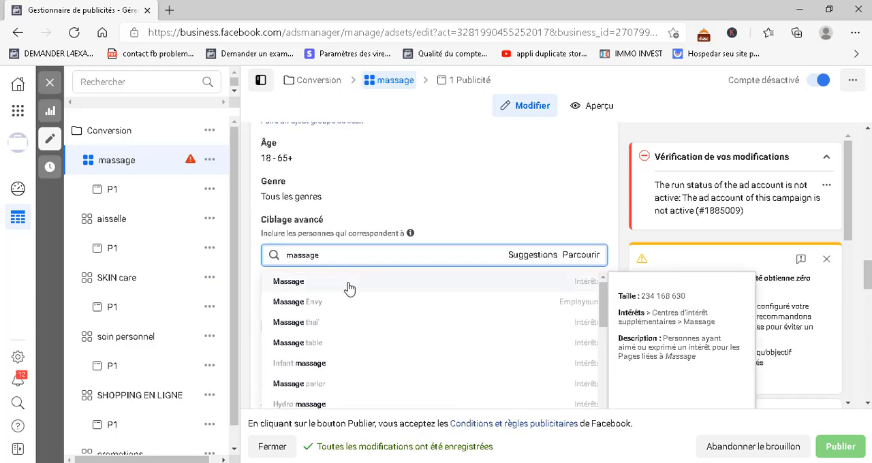
{"action": "scroll", "coordinate": [345, 250], "scroll_direction": "down", "scroll_amount": 2}
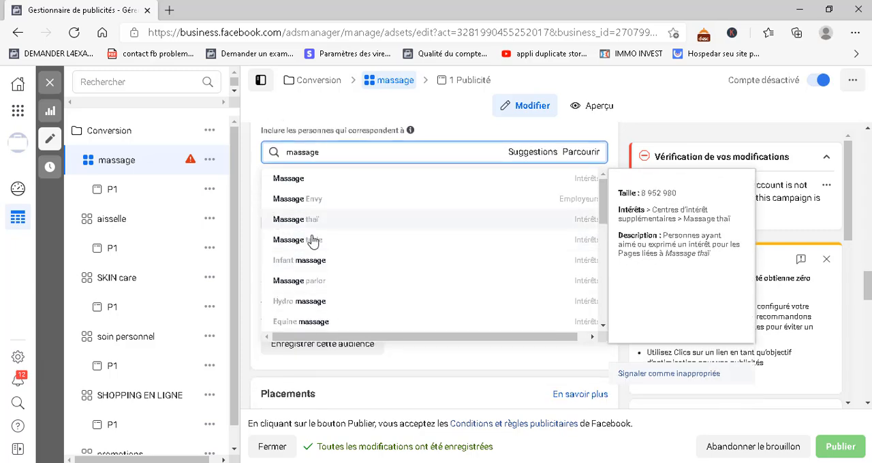
{"action": "scroll", "coordinate": [312, 242], "scroll_direction": "down", "scroll_amount": 5}
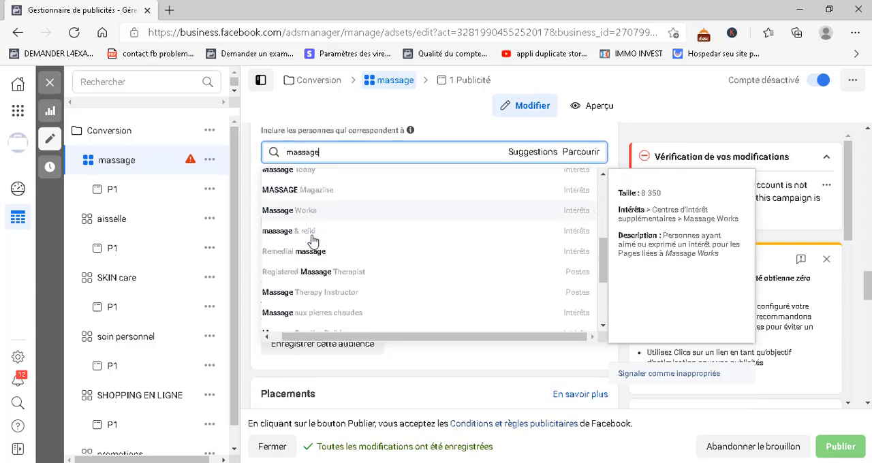
{"action": "scroll", "coordinate": [312, 240], "scroll_direction": "down", "scroll_amount": 2}
{"action": "scroll", "coordinate": [313, 242], "scroll_direction": "up", "scroll_amount": 4}
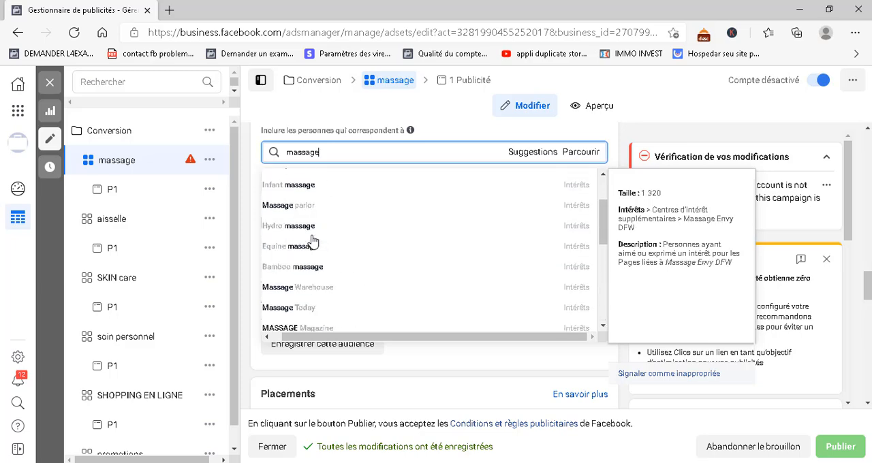
{"action": "scroll", "coordinate": [314, 241], "scroll_direction": "up", "scroll_amount": 3}
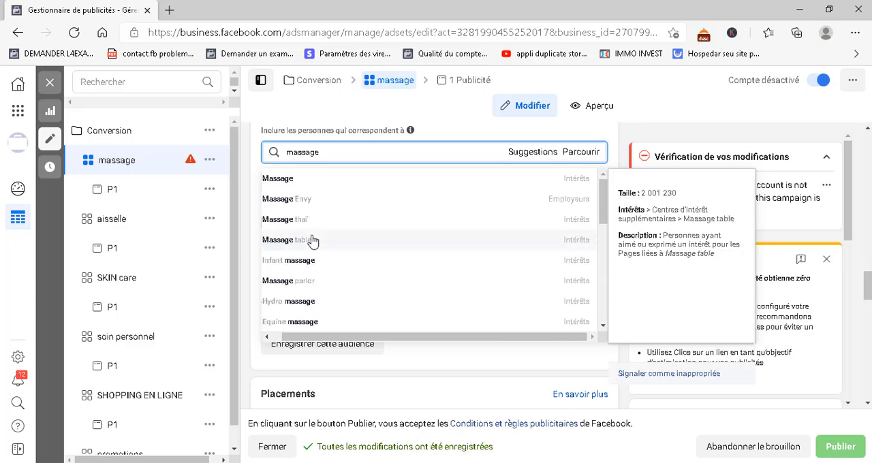
{"action": "left_click", "coordinate": [298, 183]}
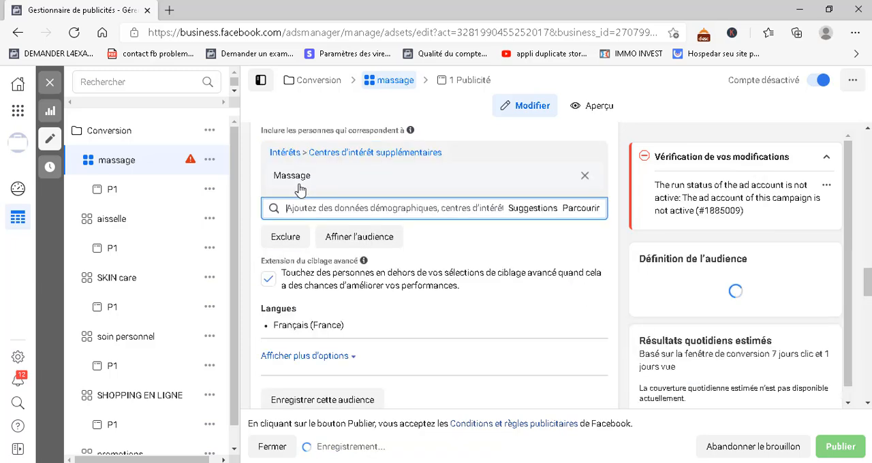
{"action": "left_click", "coordinate": [256, 197]}
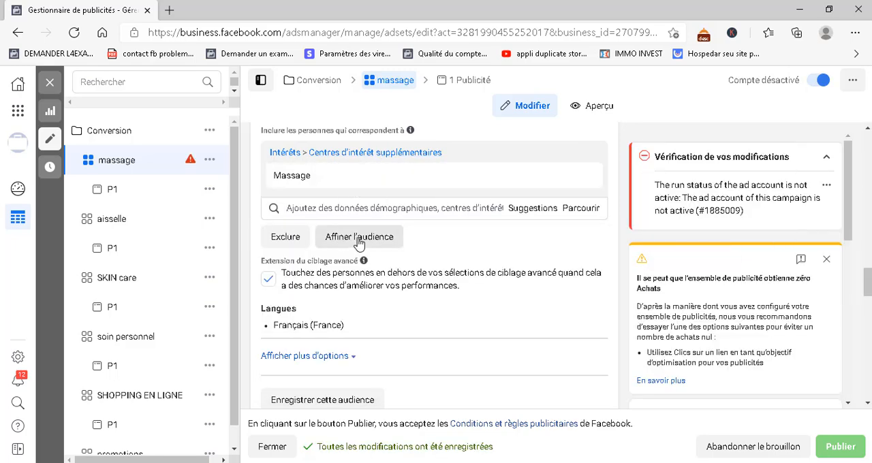
{"action": "left_click", "coordinate": [313, 208]}
{"action": "type", "text": "dd"}
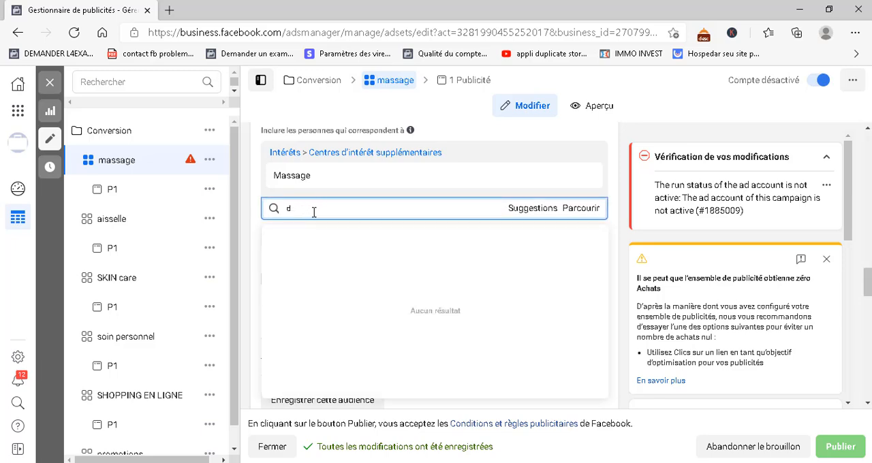
{"action": "key", "text": "BackSpace"}
{"action": "left_click", "coordinate": [254, 199]}
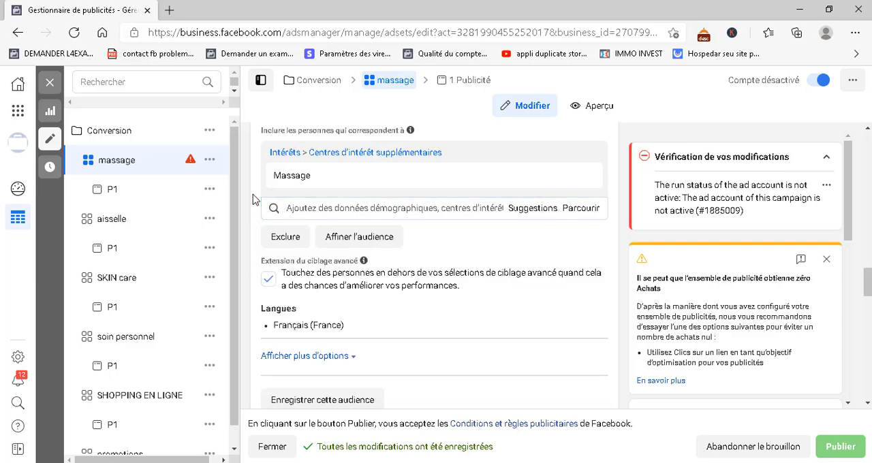
{"action": "left_click", "coordinate": [315, 208]}
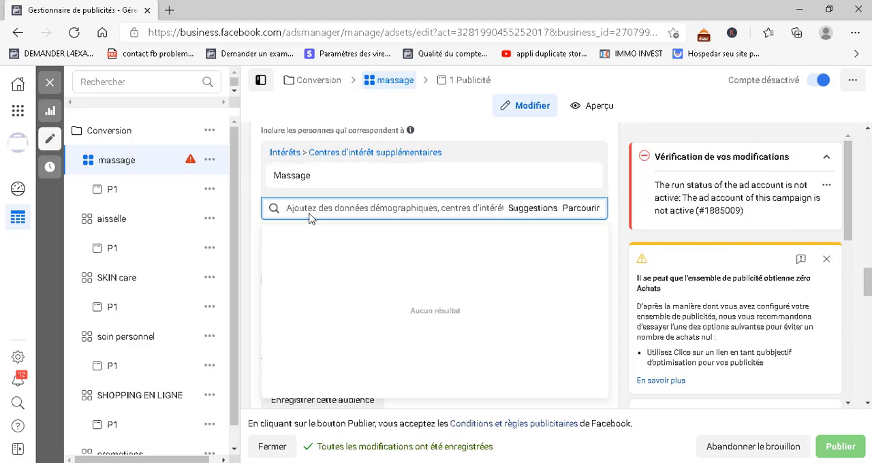
{"action": "left_click", "coordinate": [253, 189]}
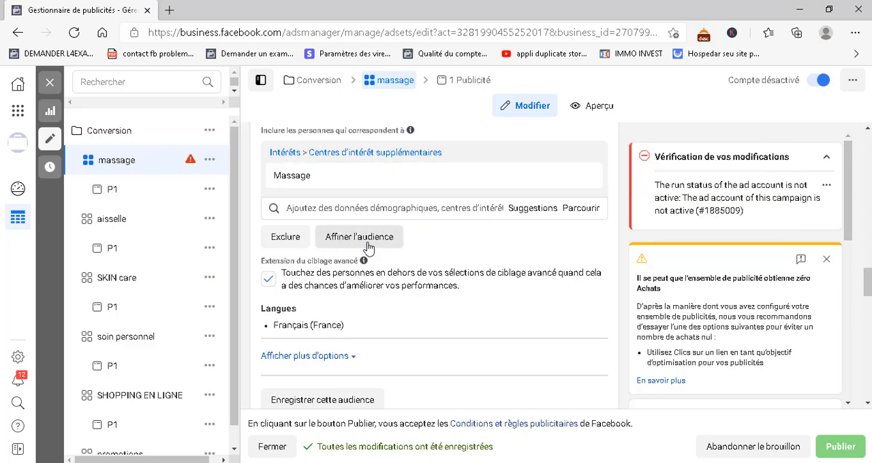
Add an exclusion criteria section to the advanced targeting and try out an additional audience-narrowing condition
{"action": "left_click", "coordinate": [286, 238]}
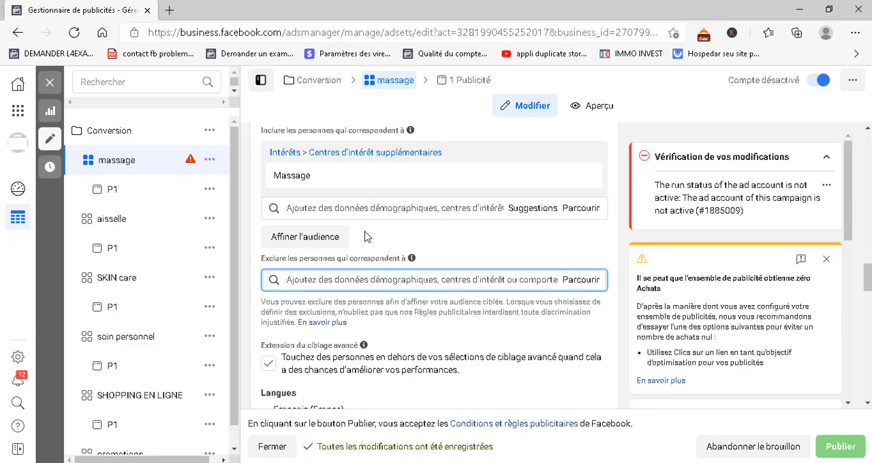
{"action": "left_click", "coordinate": [306, 238]}
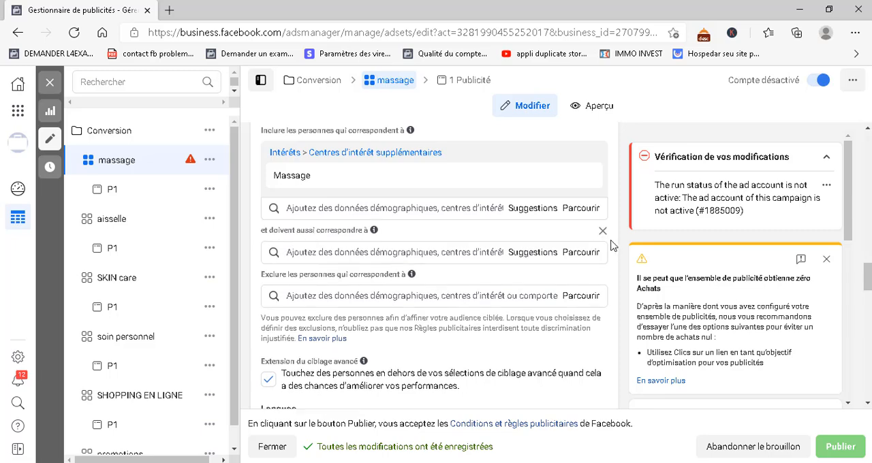
{"action": "left_click", "coordinate": [602, 233]}
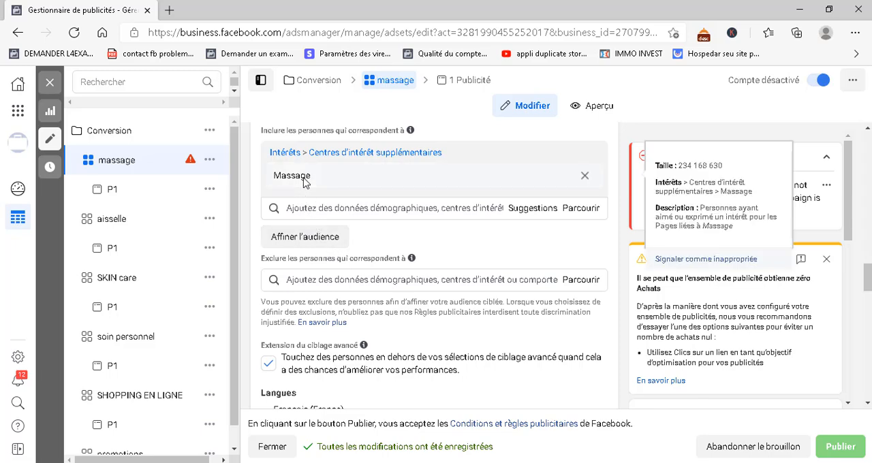
Try adding Massage thaï as a second interest beside Massage and remove it again
{"action": "left_click", "coordinate": [299, 209]}
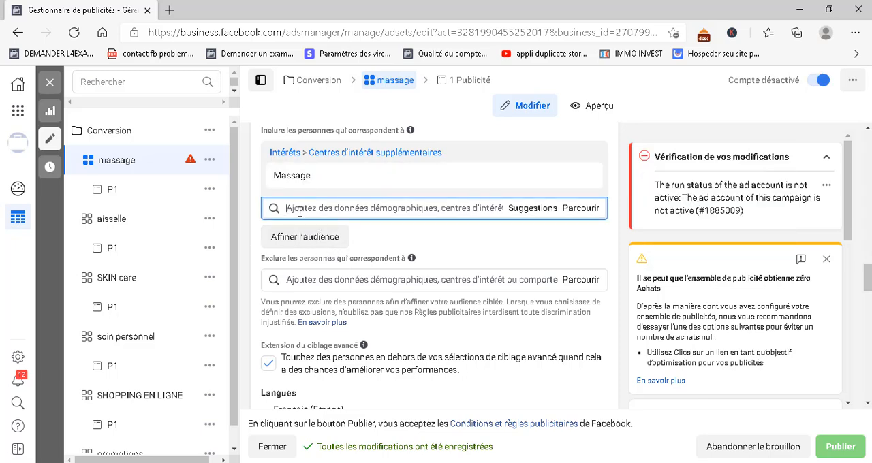
{"action": "type", "text": "bie"}
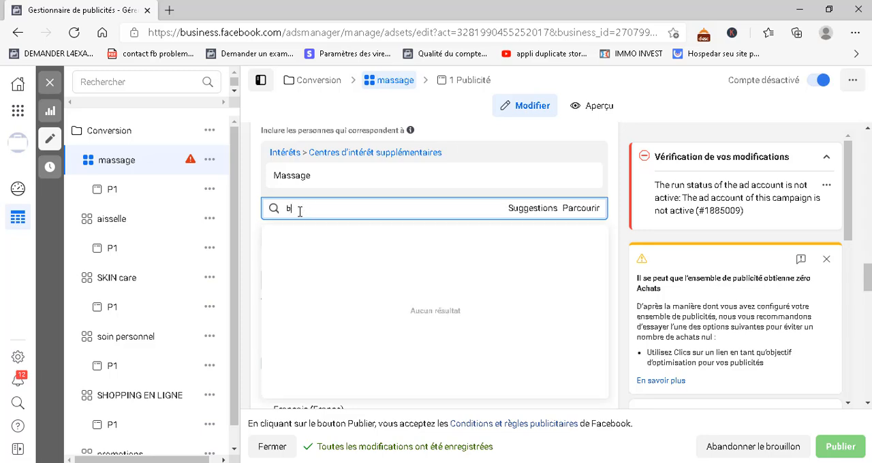
{"action": "key", "text": "BackSpace"}
{"action": "type", "text": "massage th"}
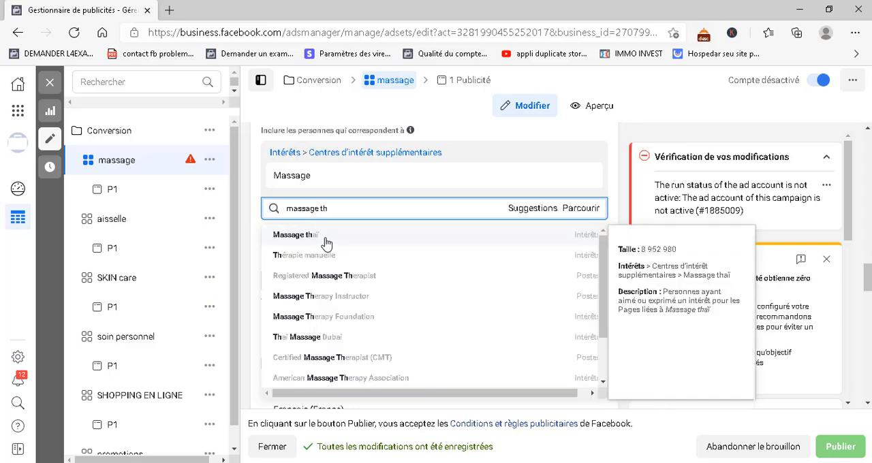
{"action": "left_click", "coordinate": [325, 239]}
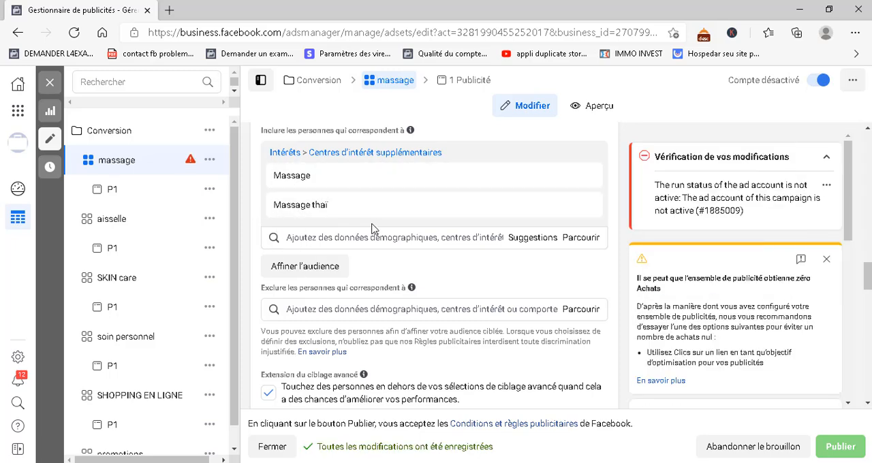
{"action": "mouse_move", "coordinate": [580, 207]}
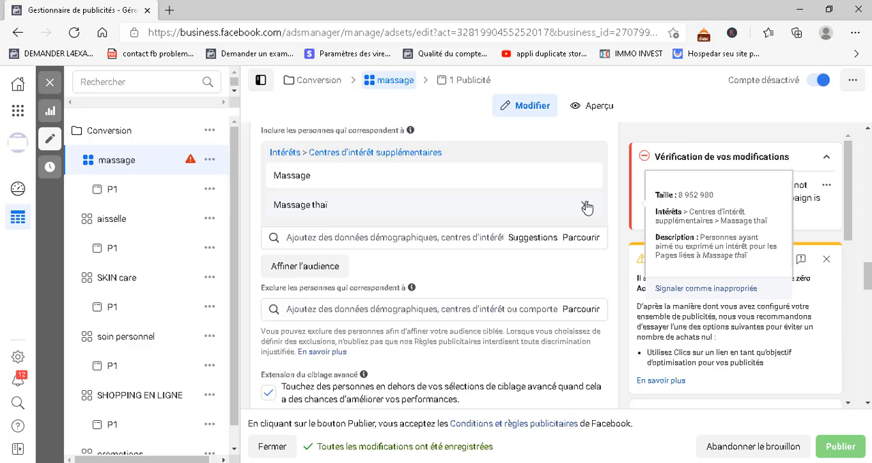
{"action": "left_click", "coordinate": [586, 207]}
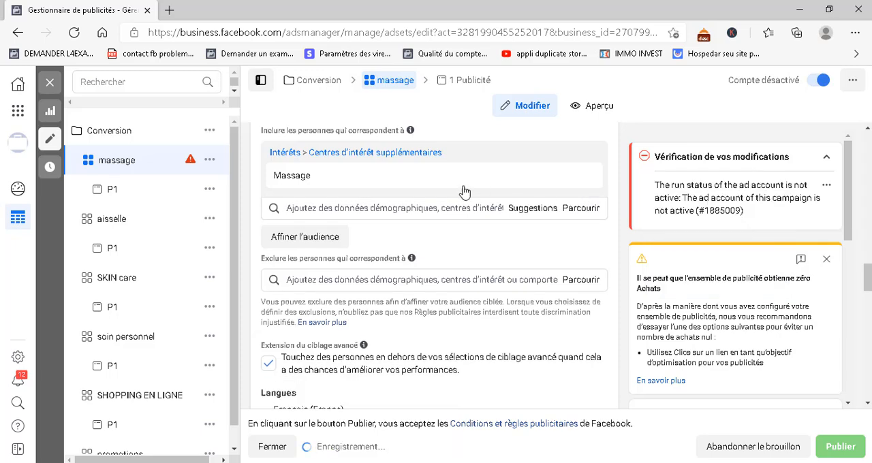
Narrow the audience to people who also match the Acheteurs actifs purchase behaviour
{"action": "left_click", "coordinate": [330, 240]}
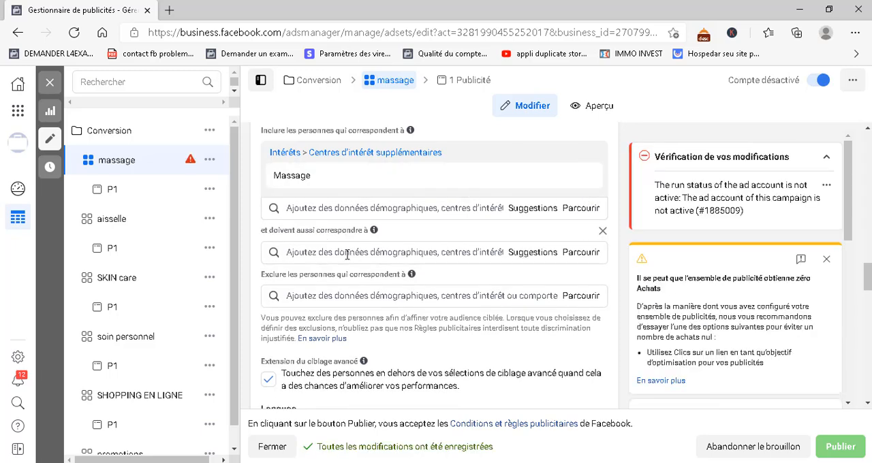
{"action": "left_click", "coordinate": [347, 252]}
{"action": "type", "text": "acheteur actif"}
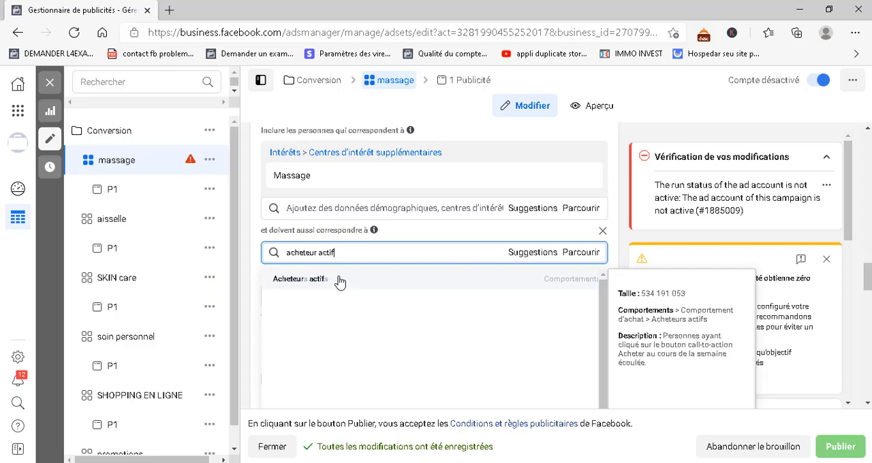
{"action": "left_click", "coordinate": [340, 280]}
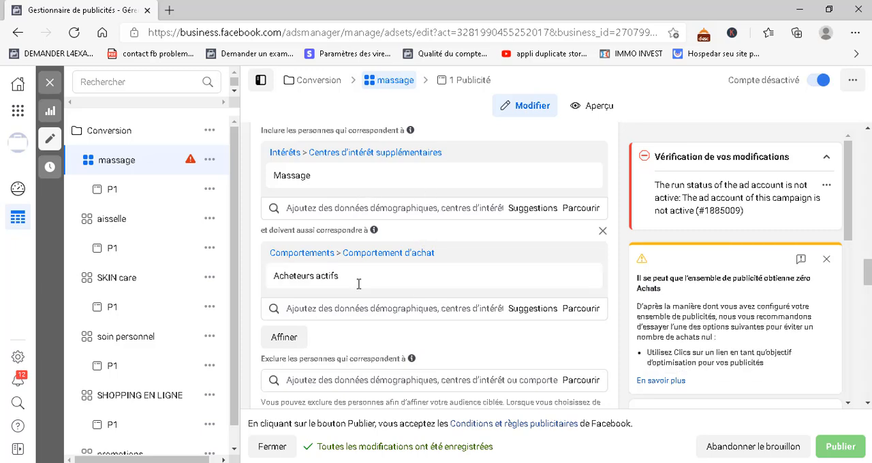
Remove the Acheteurs actifs behaviour and its audience-narrowing condition from the advanced targeting
{"action": "left_click", "coordinate": [603, 256]}
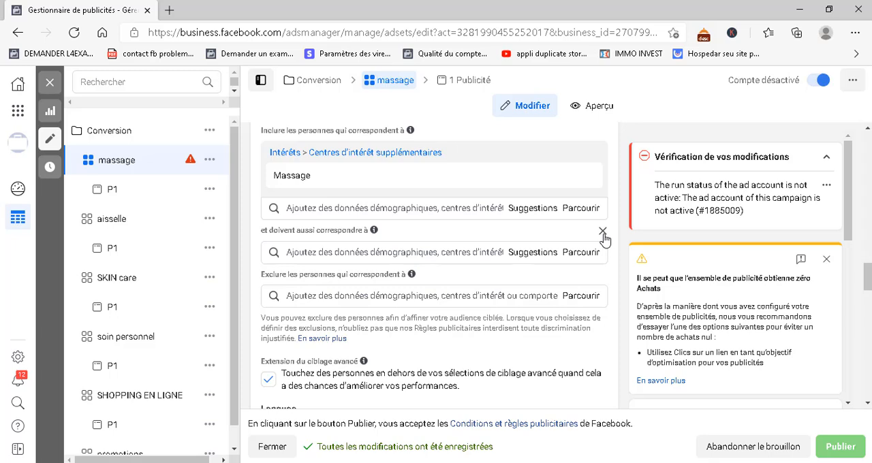
{"action": "left_click", "coordinate": [429, 253]}
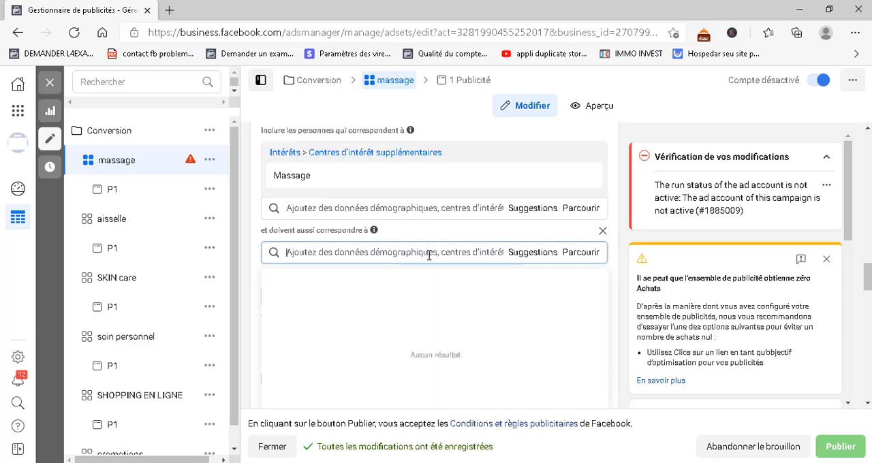
{"action": "left_click", "coordinate": [603, 232]}
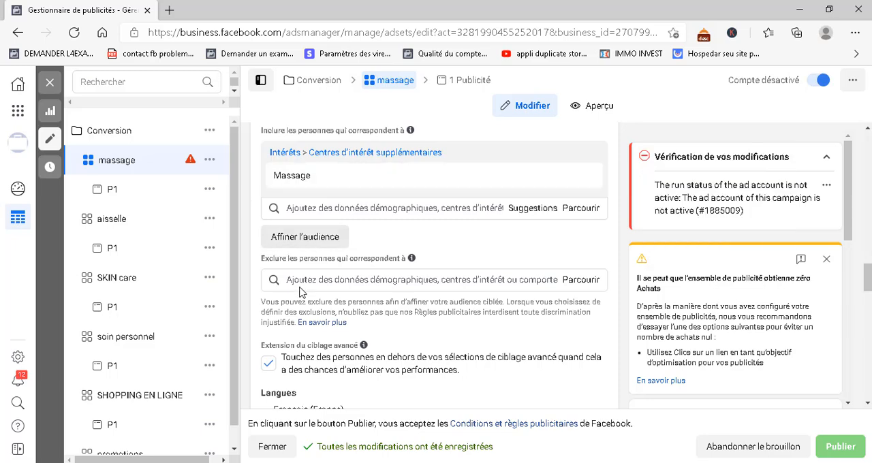
Try searching the exclusion criteria for "remis" and clear the search
{"action": "left_click", "coordinate": [337, 285]}
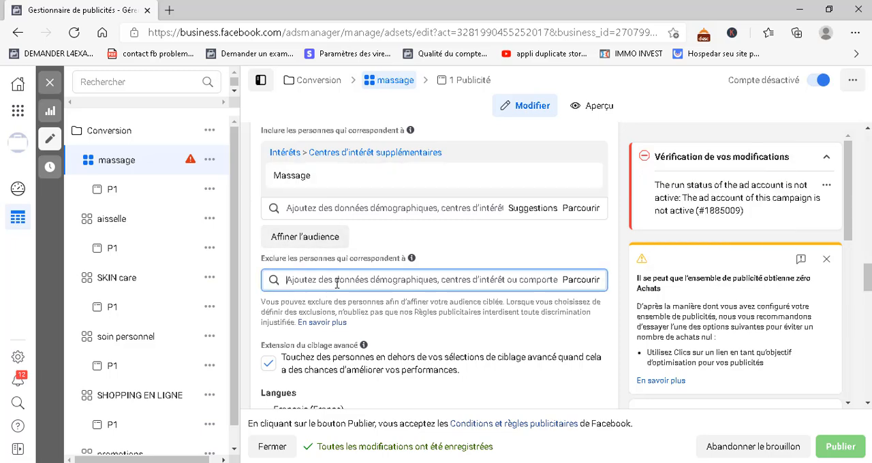
{"action": "type", "text": "r"}
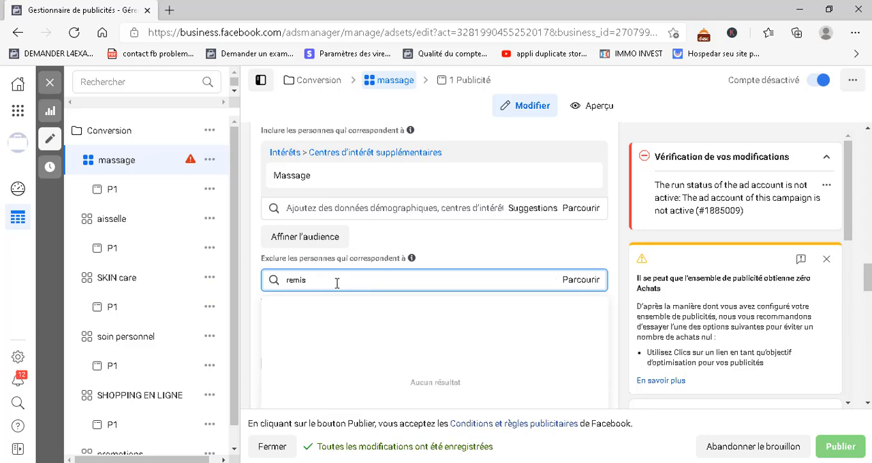
{"action": "key", "text": "BackSpace"}
{"action": "type", "text": "sho"}
{"action": "key", "text": "BackSpace"}
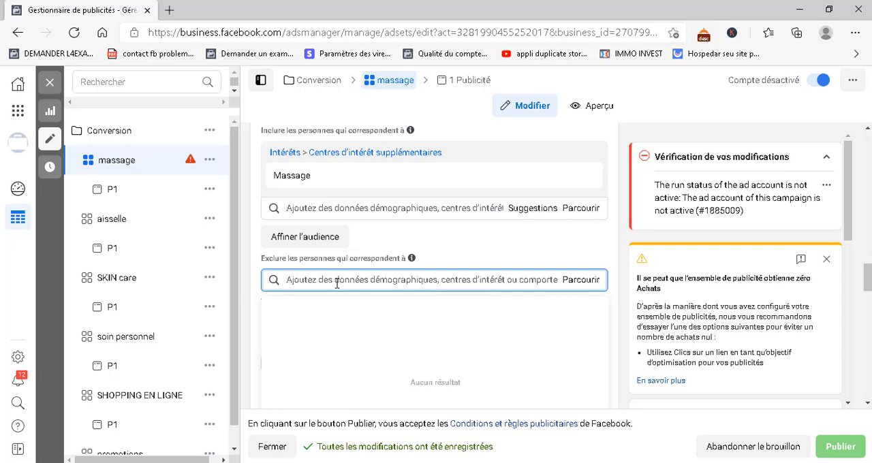
{"action": "left_click", "coordinate": [255, 254]}
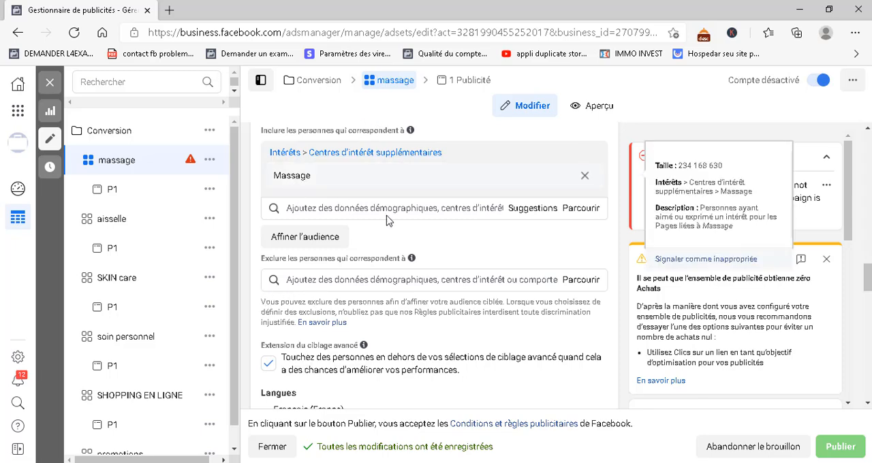
Examine the advanced targeting criteria and the explanation of the targeting extension option
{"action": "scroll", "coordinate": [288, 206], "scroll_direction": "up", "scroll_amount": 1}
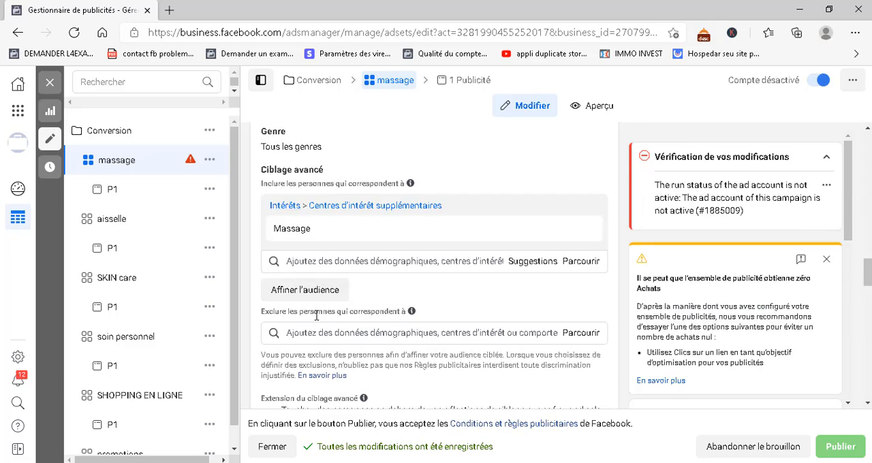
{"action": "scroll", "coordinate": [316, 315], "scroll_direction": "down", "scroll_amount": 1}
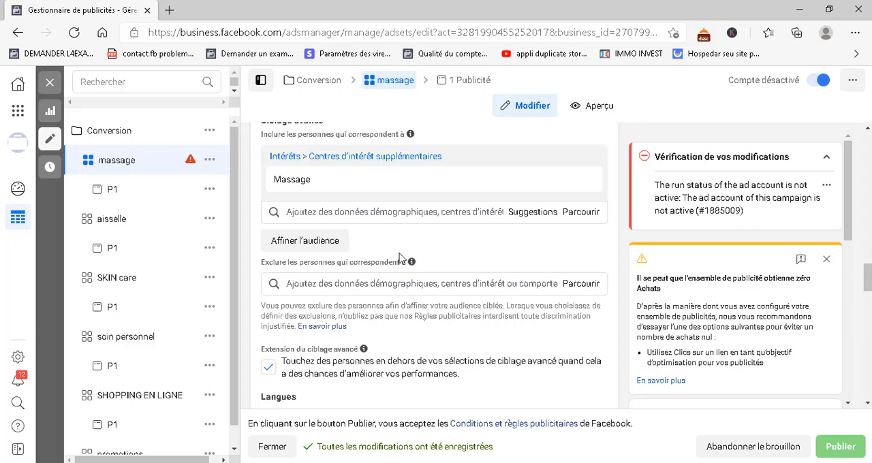
{"action": "mouse_move", "coordinate": [308, 185]}
{"action": "mouse_move", "coordinate": [367, 350]}
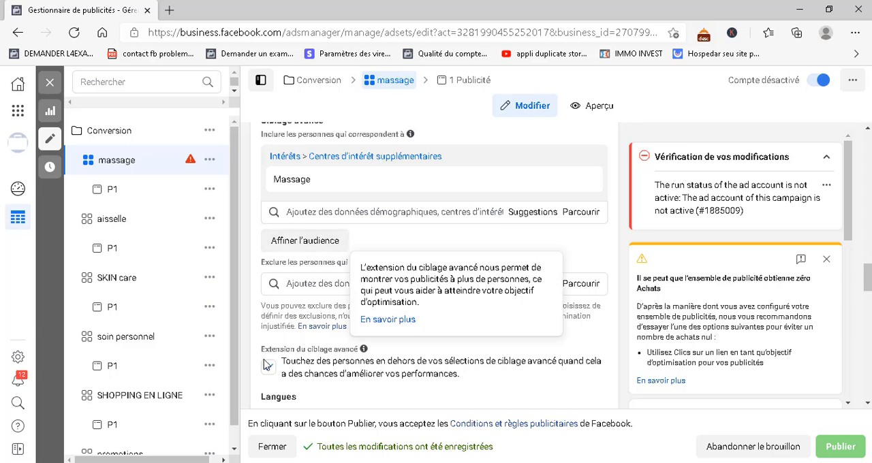
{"action": "scroll", "coordinate": [307, 327], "scroll_direction": "down", "scroll_amount": 1}
{"action": "left_click", "coordinate": [267, 319]}
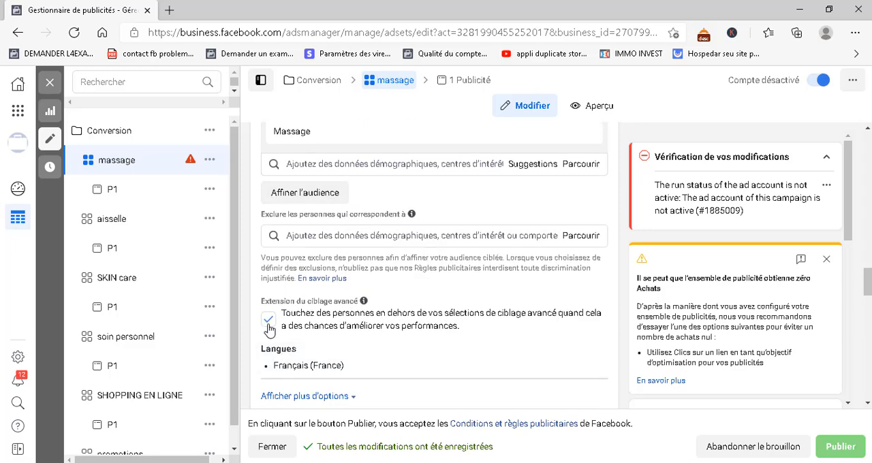
Turn off the advanced targeting extension and open the audience's languages for editing
{"action": "left_click", "coordinate": [268, 326]}
{"action": "scroll", "coordinate": [382, 398], "scroll_direction": "down", "scroll_amount": 2}
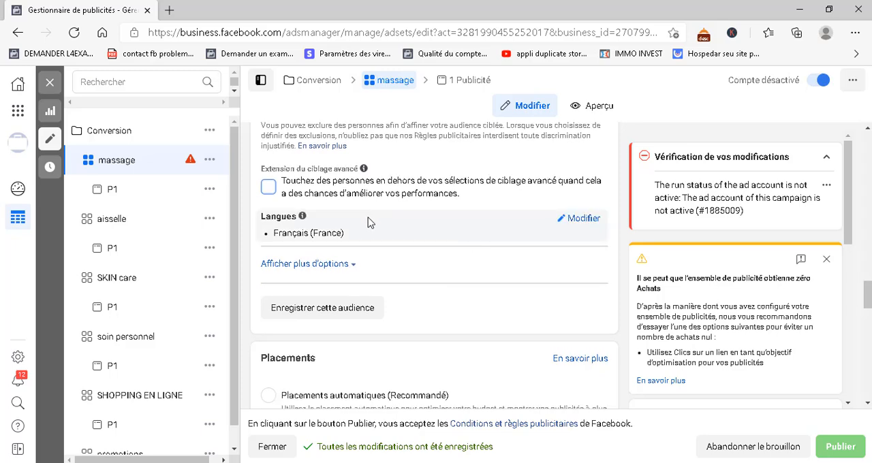
{"action": "left_click", "coordinate": [563, 227]}
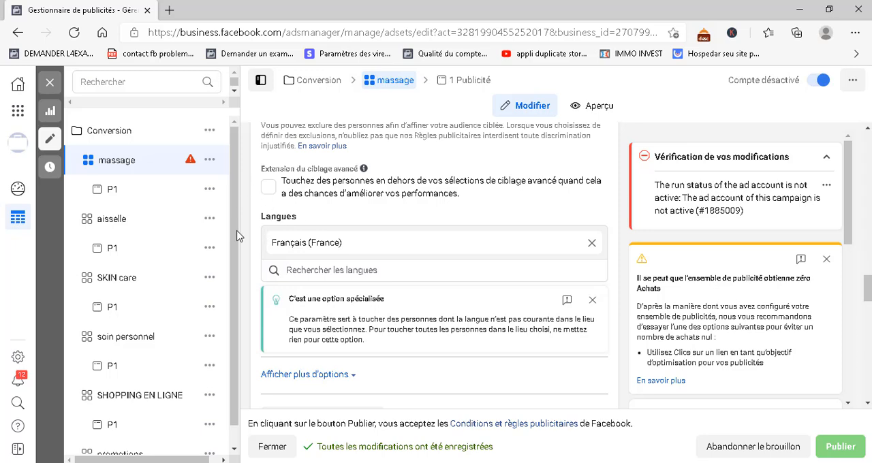
Examine the residency options for the audience's location targeting without changing the selection
{"action": "scroll", "coordinate": [268, 227], "scroll_direction": "up", "scroll_amount": 3}
{"action": "scroll", "coordinate": [267, 229], "scroll_direction": "up", "scroll_amount": 5}
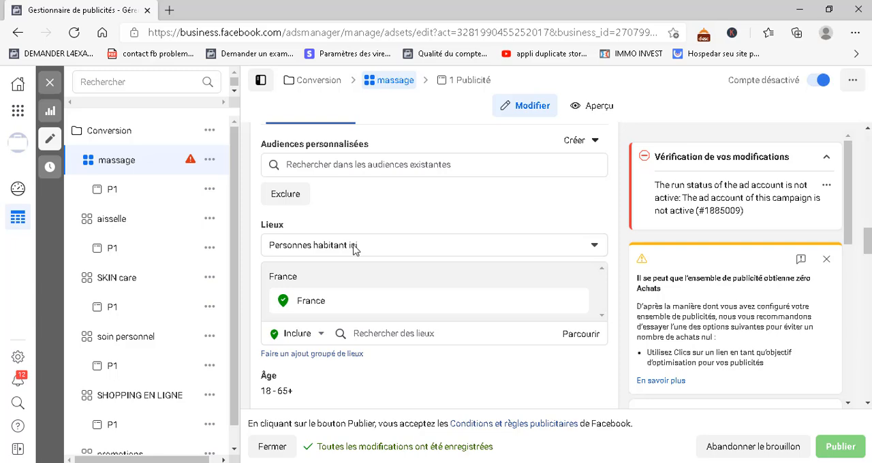
{"action": "left_click", "coordinate": [362, 251]}
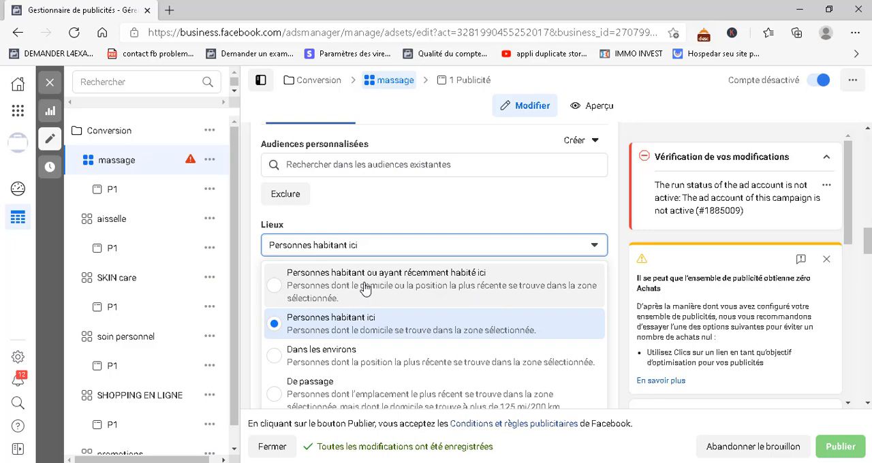
{"action": "left_click", "coordinate": [409, 251]}
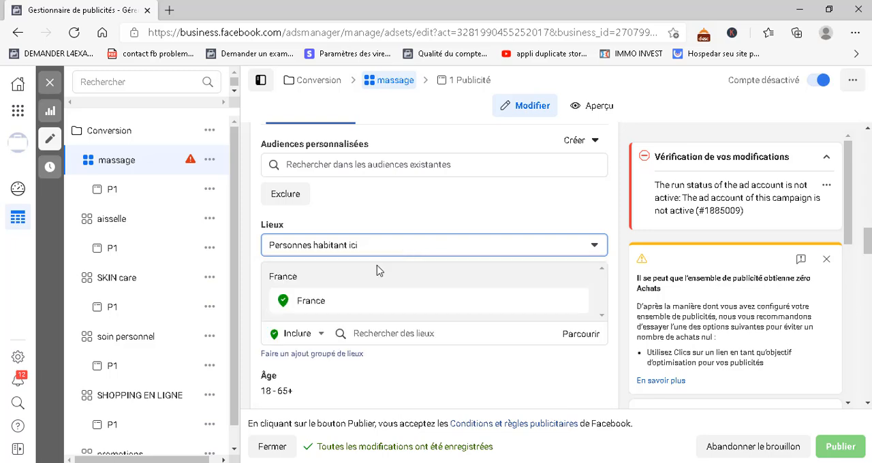
Try searching the locations to include for "beli" and clear the search
{"action": "left_click", "coordinate": [382, 333]}
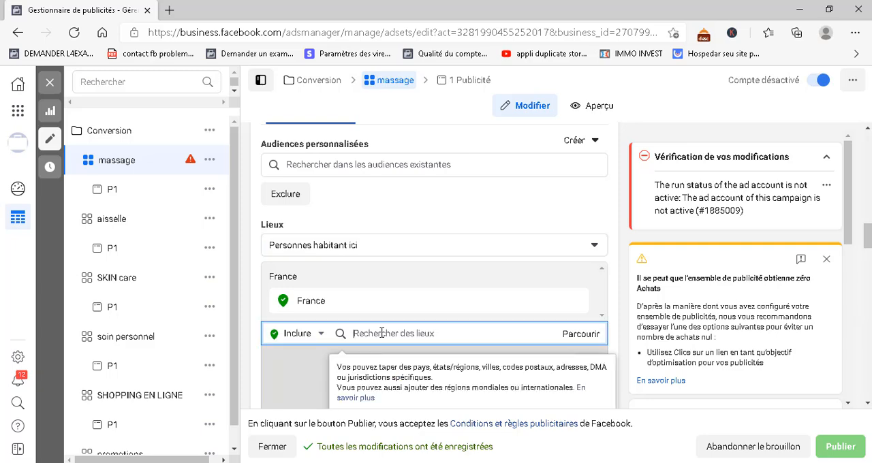
{"action": "type", "text": "bel"}
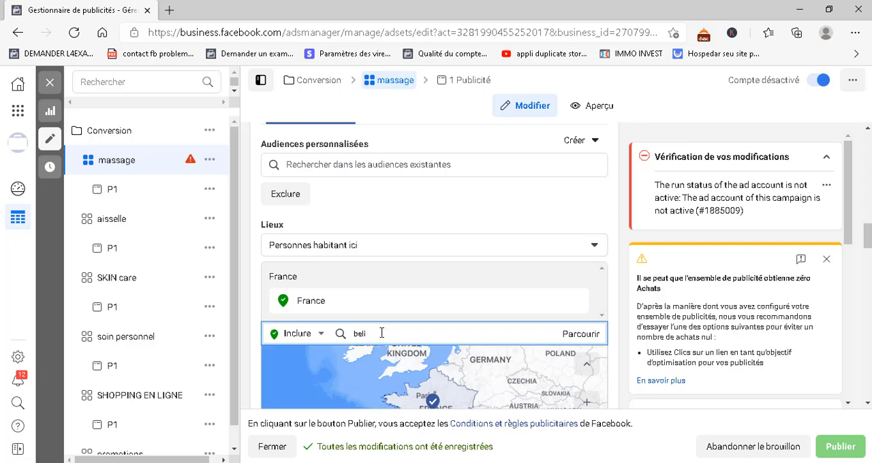
{"action": "key", "text": "BackSpace"}
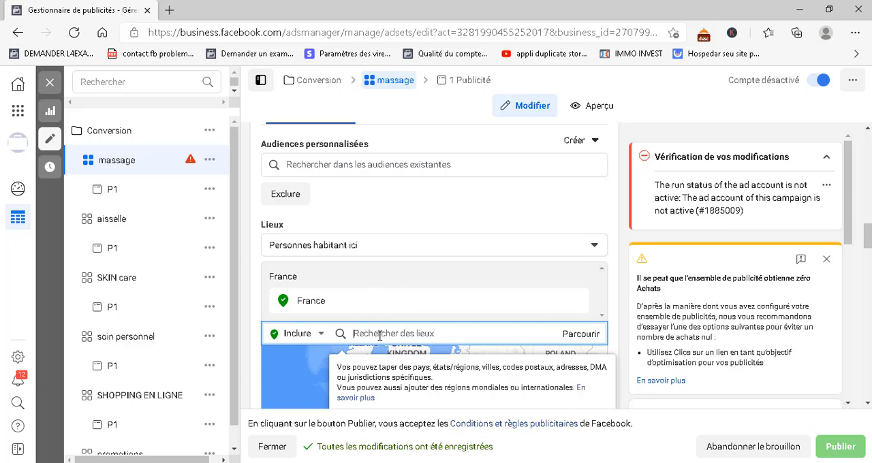
{"action": "left_click", "coordinate": [250, 283]}
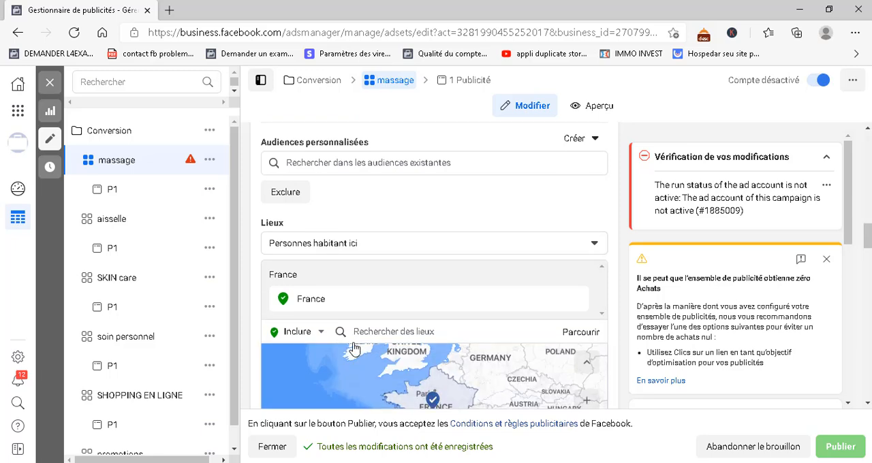
Set the massage ad set to use automatic placements
{"action": "scroll", "coordinate": [250, 286], "scroll_direction": "down", "scroll_amount": 1}
{"action": "scroll", "coordinate": [250, 327], "scroll_direction": "down", "scroll_amount": 3}
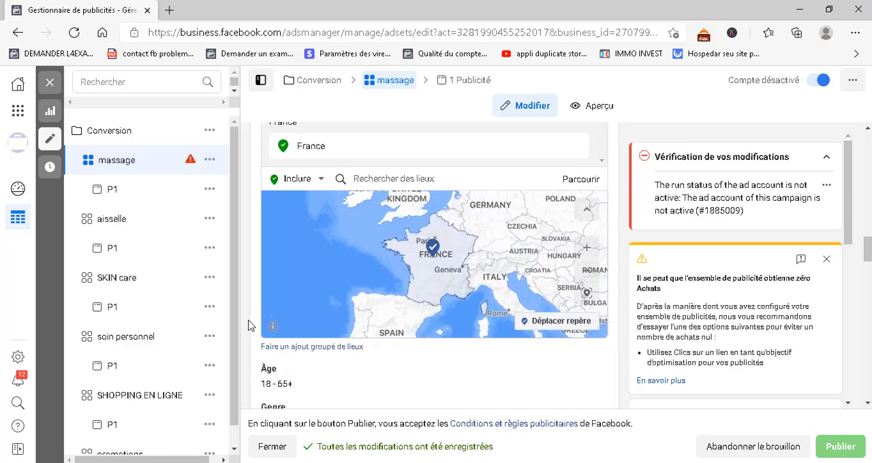
{"action": "scroll", "coordinate": [250, 326], "scroll_direction": "down", "scroll_amount": 5}
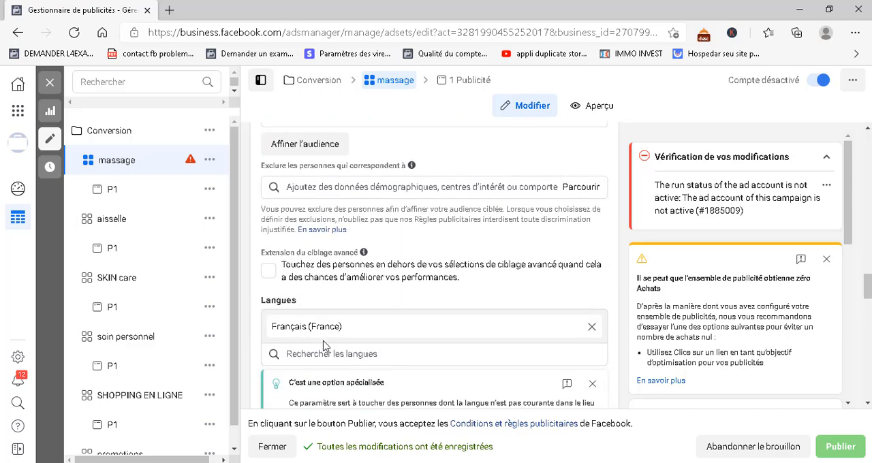
{"action": "scroll", "coordinate": [323, 346], "scroll_direction": "down", "scroll_amount": 2}
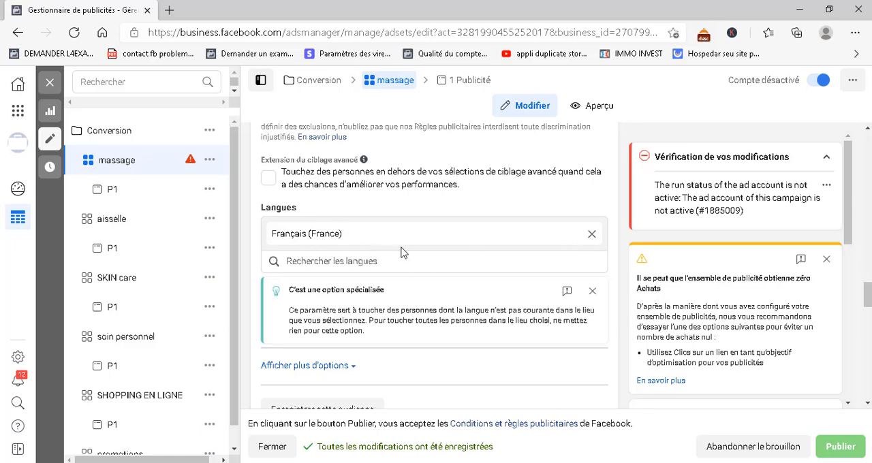
{"action": "scroll", "coordinate": [367, 316], "scroll_direction": "down", "scroll_amount": 2}
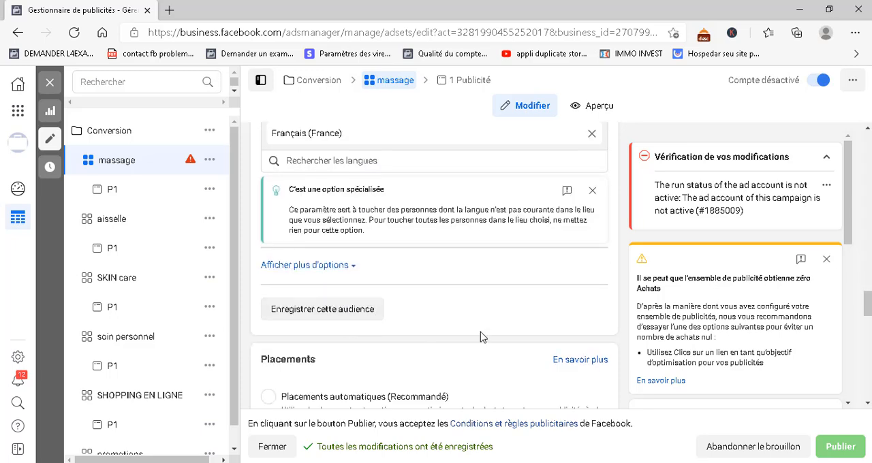
{"action": "scroll", "coordinate": [480, 337], "scroll_direction": "down", "scroll_amount": 1}
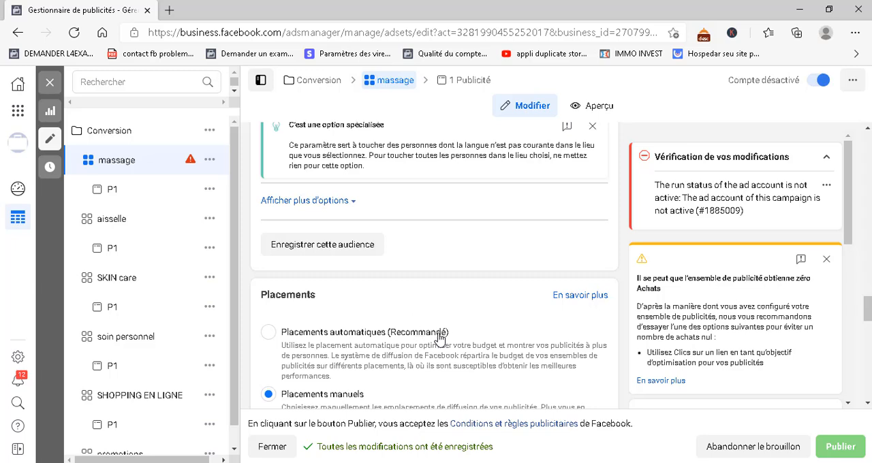
{"action": "scroll", "coordinate": [288, 356], "scroll_direction": "down", "scroll_amount": 2}
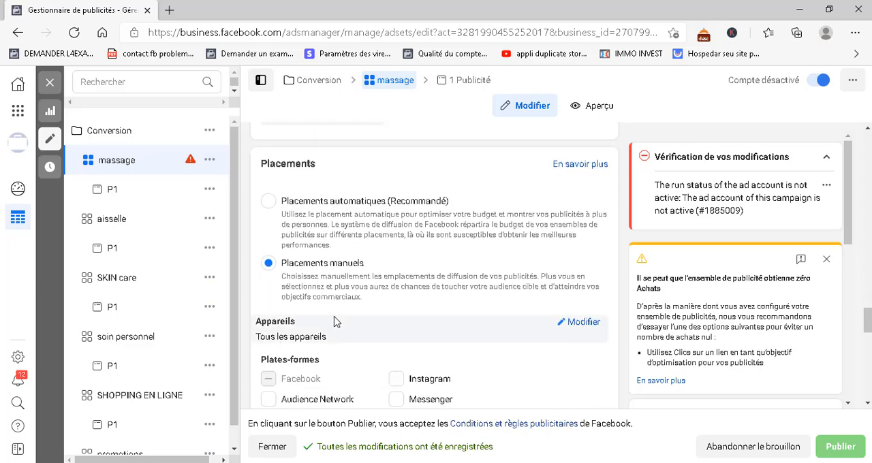
{"action": "left_click", "coordinate": [269, 205]}
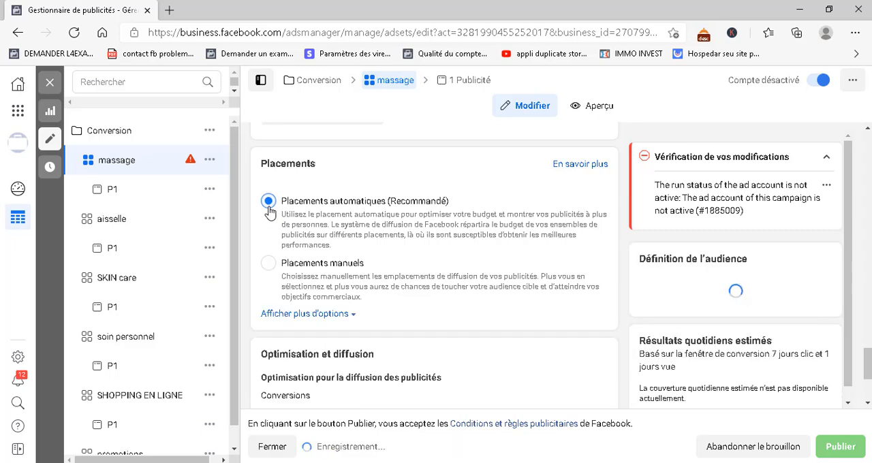
Switch to manual placements and examine the platforms and placement types that can be selected
{"action": "scroll", "coordinate": [533, 334], "scroll_direction": "down", "scroll_amount": 1}
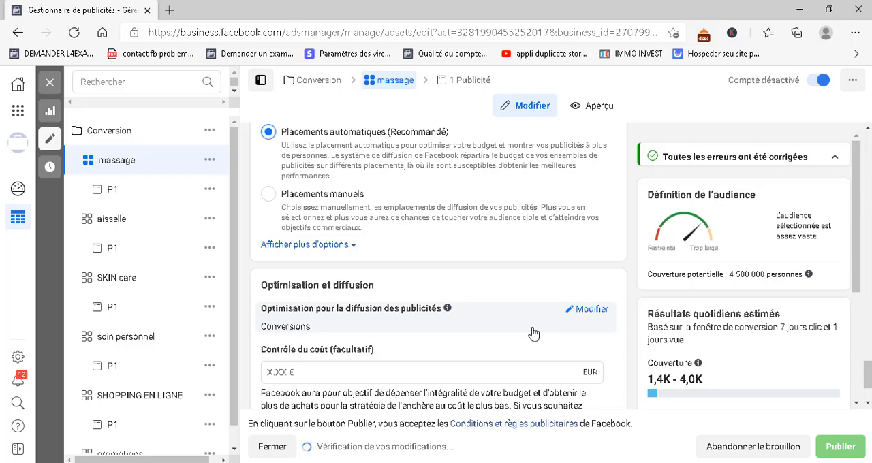
{"action": "scroll", "coordinate": [534, 334], "scroll_direction": "down", "scroll_amount": 2}
{"action": "scroll", "coordinate": [533, 334], "scroll_direction": "up", "scroll_amount": 2}
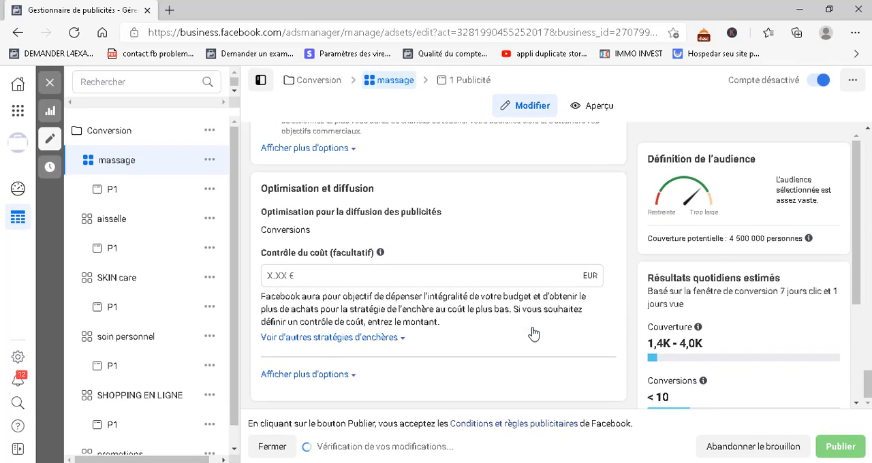
{"action": "scroll", "coordinate": [534, 334], "scroll_direction": "up", "scroll_amount": 1}
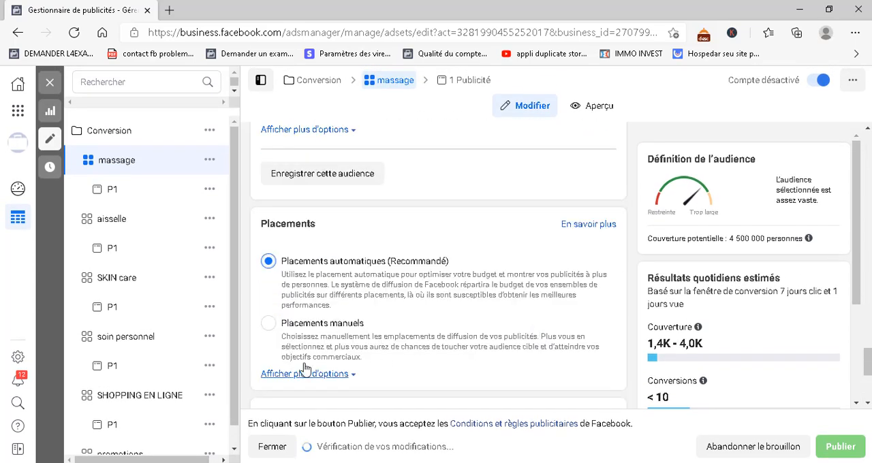
{"action": "left_click", "coordinate": [270, 330]}
{"action": "scroll", "coordinate": [461, 355], "scroll_direction": "down", "scroll_amount": 4}
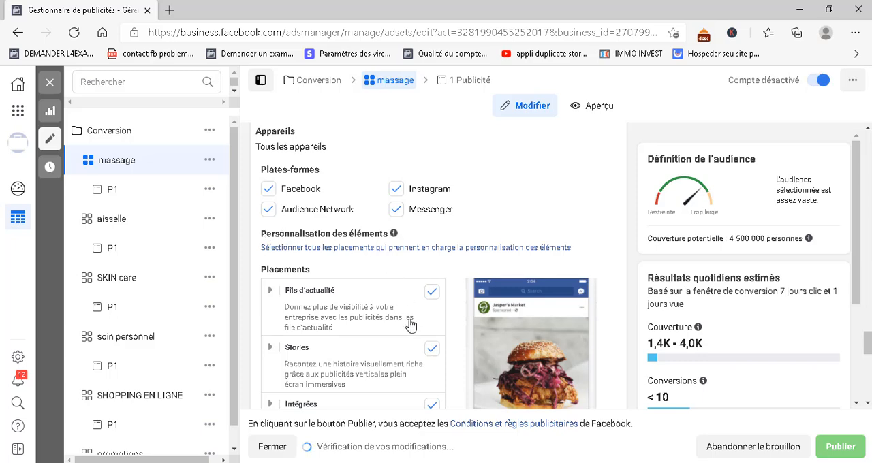
{"action": "scroll", "coordinate": [426, 320], "scroll_direction": "down", "scroll_amount": 1}
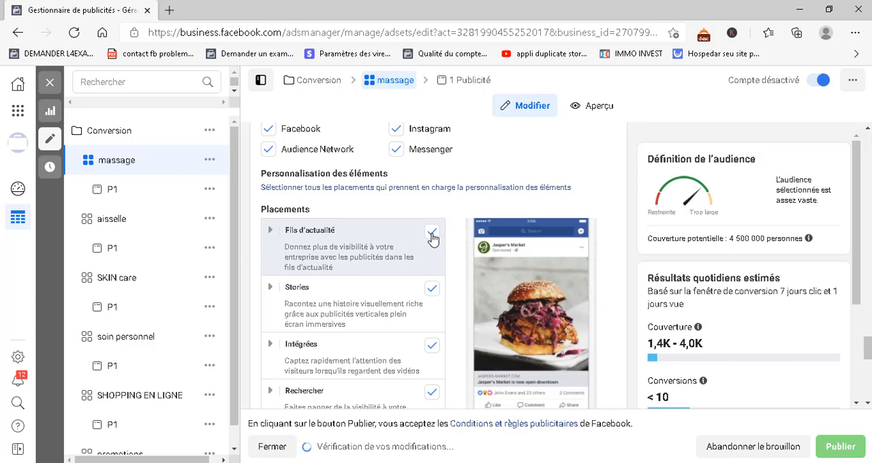
{"action": "scroll", "coordinate": [443, 354], "scroll_direction": "down", "scroll_amount": 3}
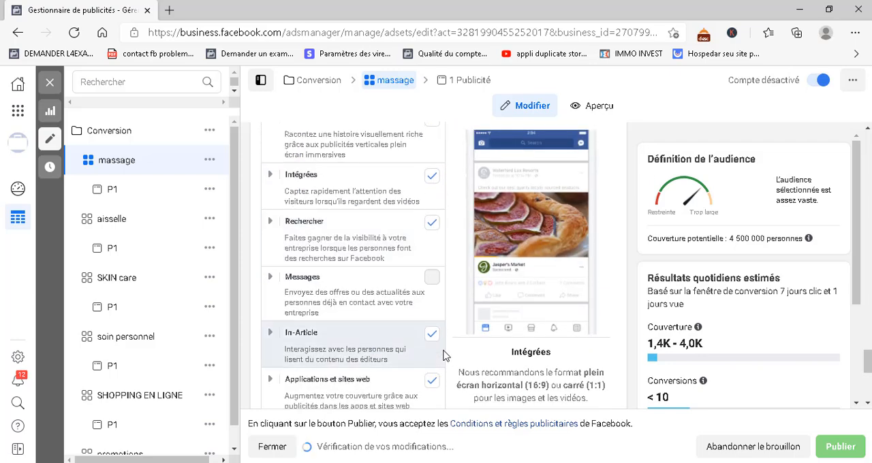
{"action": "scroll", "coordinate": [443, 354], "scroll_direction": "down", "scroll_amount": 2}
{"action": "scroll", "coordinate": [443, 354], "scroll_direction": "up", "scroll_amount": 8}
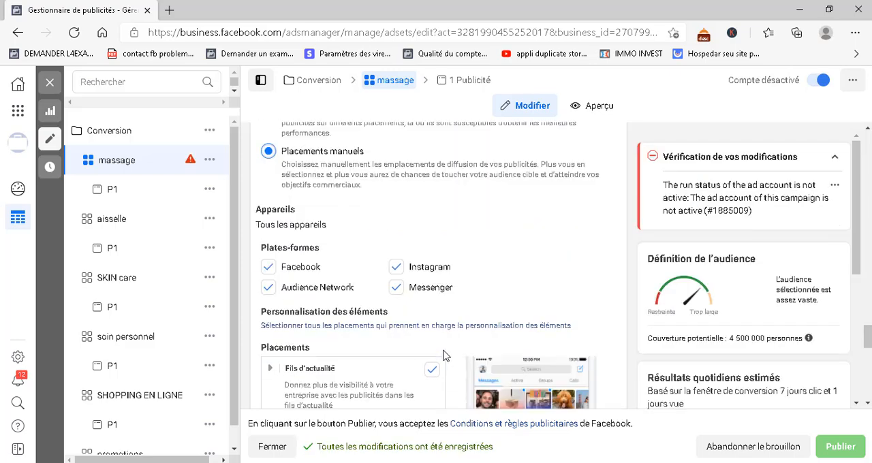
{"action": "scroll", "coordinate": [443, 354], "scroll_direction": "up", "scroll_amount": 1}
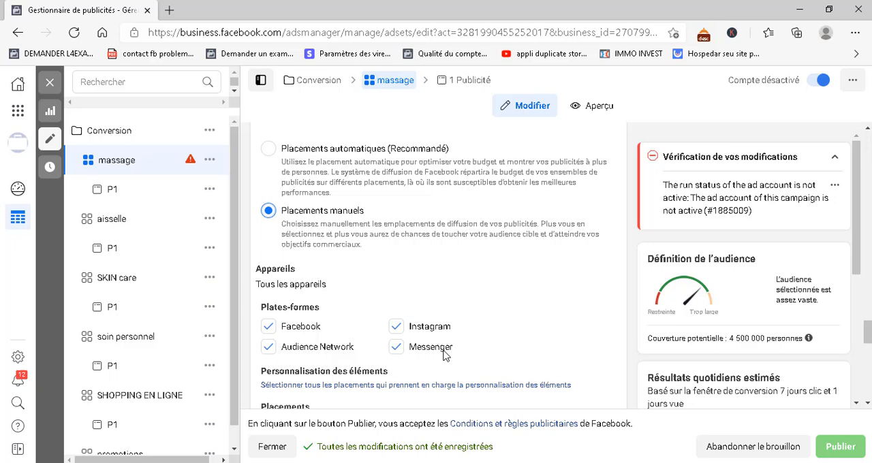
Return the ad set to automatic placements and expand the additional placement options to review the Brand Safety settings
{"action": "left_click", "coordinate": [269, 150]}
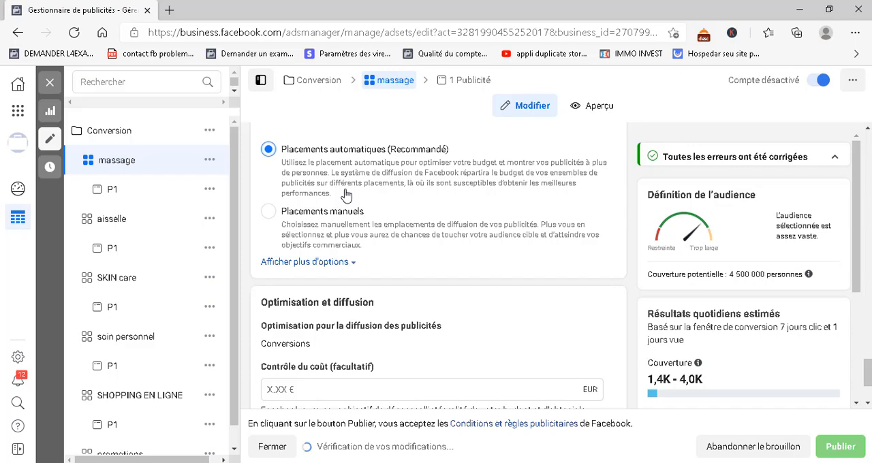
{"action": "scroll", "coordinate": [379, 306], "scroll_direction": "down", "scroll_amount": 3}
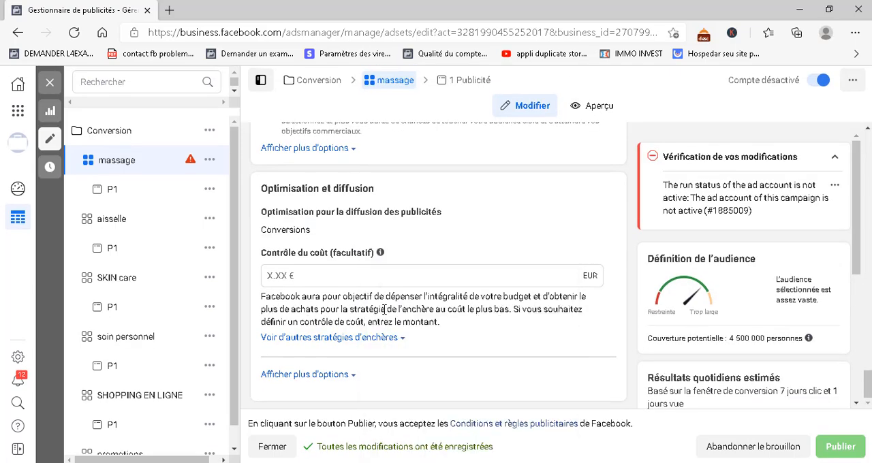
{"action": "scroll", "coordinate": [385, 311], "scroll_direction": "up", "scroll_amount": 2}
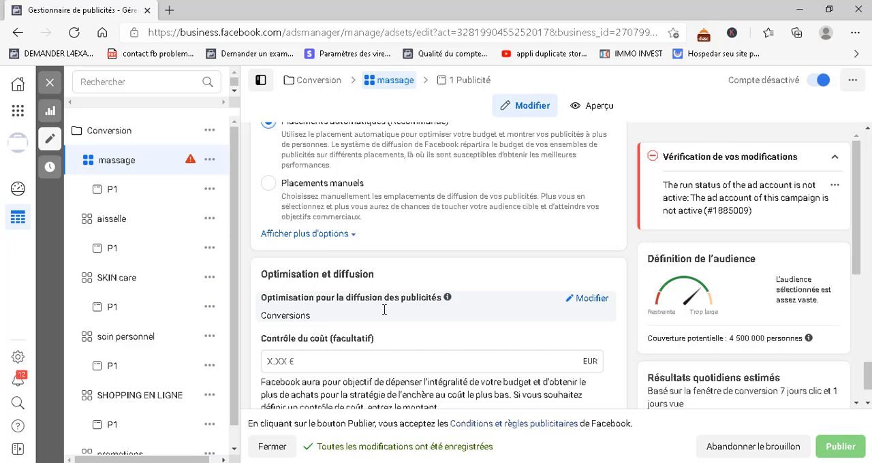
{"action": "left_click", "coordinate": [334, 235]}
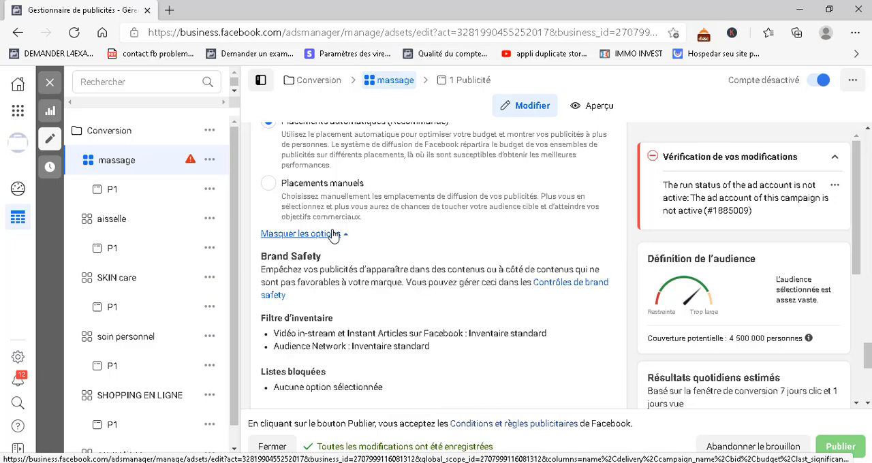
{"action": "scroll", "coordinate": [339, 374], "scroll_direction": "down", "scroll_amount": 1}
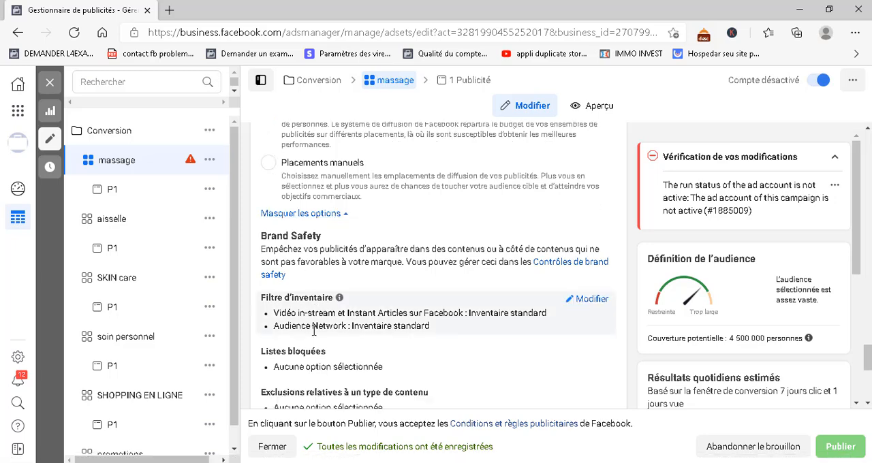
{"action": "scroll", "coordinate": [344, 369], "scroll_direction": "down", "scroll_amount": 1}
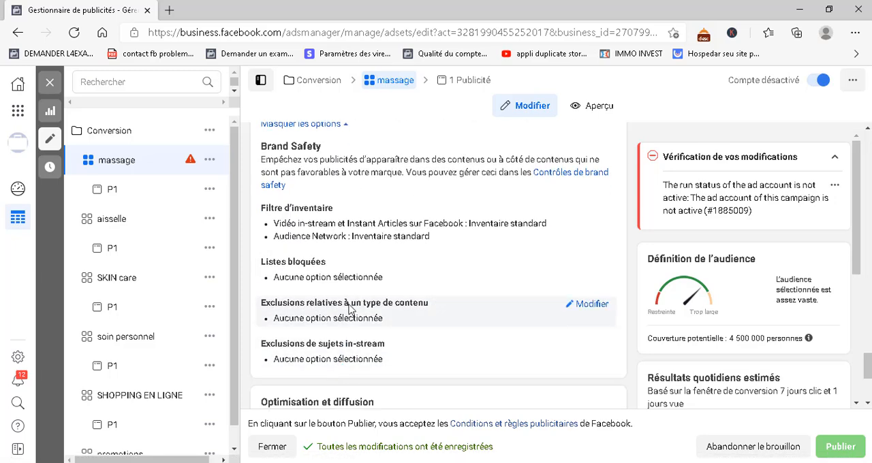
{"action": "scroll", "coordinate": [347, 293], "scroll_direction": "down", "scroll_amount": 2}
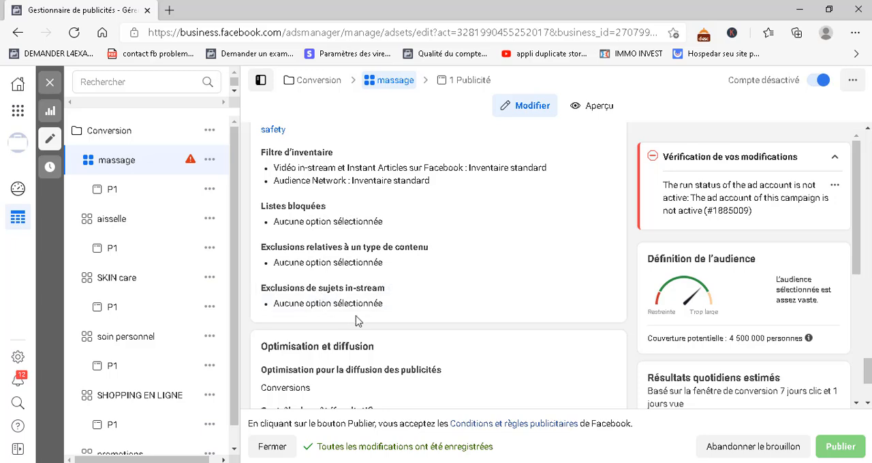
{"action": "scroll", "coordinate": [313, 320], "scroll_direction": "down", "scroll_amount": 1}
{"action": "scroll", "coordinate": [376, 283], "scroll_direction": "down", "scroll_amount": 2}
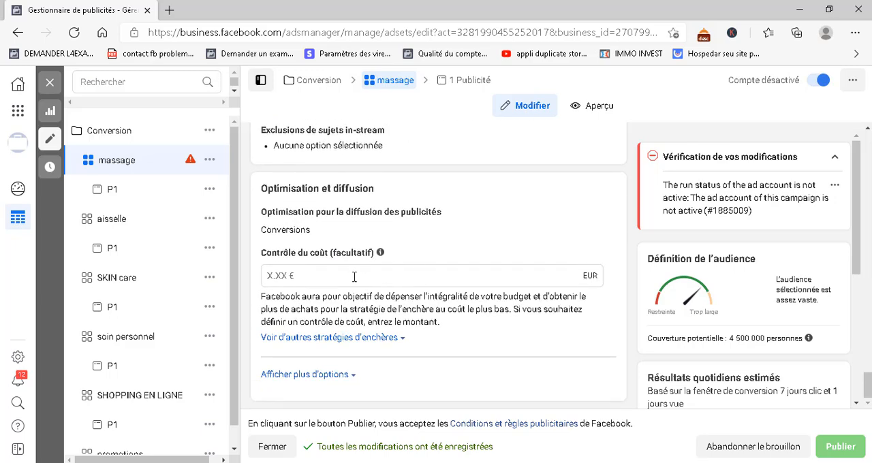
Show the other bid strategies and the additional options under optimisation and delivery
{"action": "left_click", "coordinate": [331, 346]}
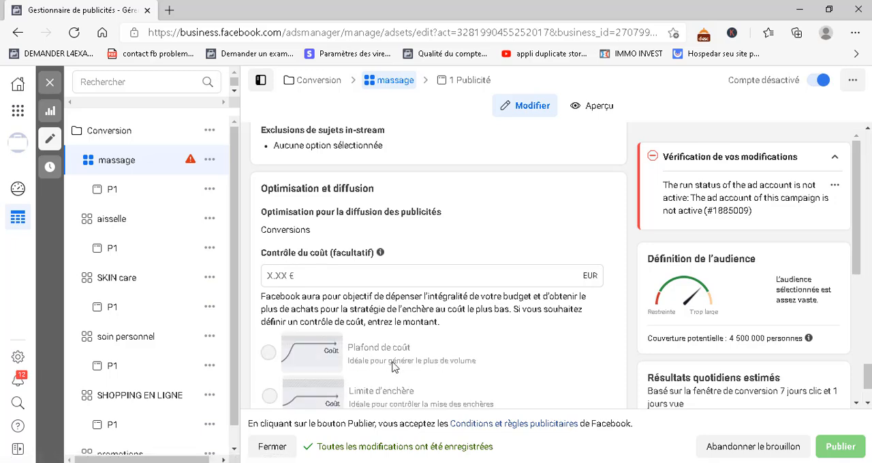
{"action": "scroll", "coordinate": [327, 345], "scroll_direction": "down", "scroll_amount": 1}
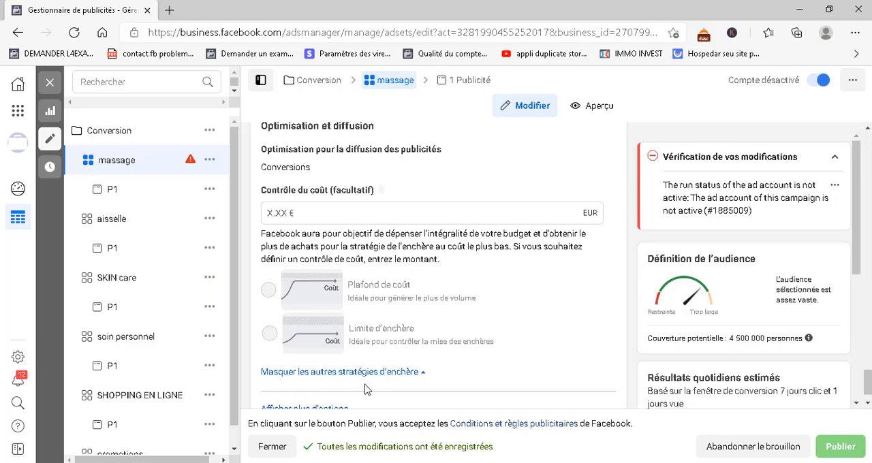
{"action": "scroll", "coordinate": [307, 368], "scroll_direction": "down", "scroll_amount": 1}
{"action": "left_click", "coordinate": [311, 378]}
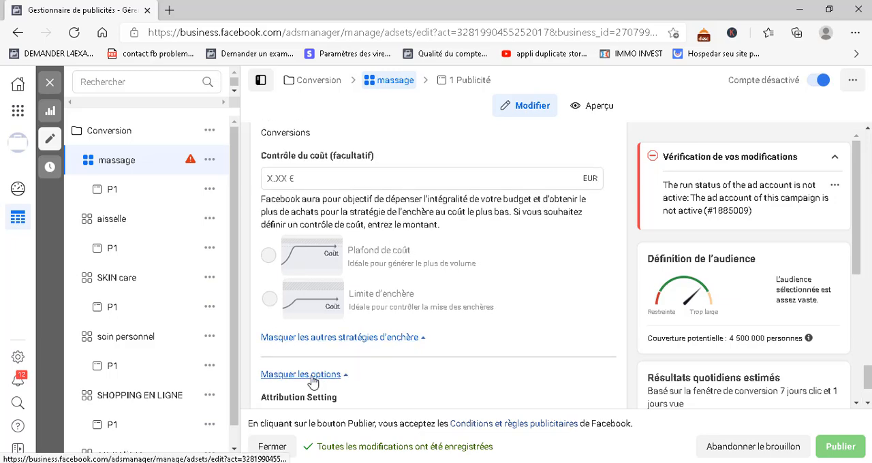
Review the attribution setting, billing basis and delivery type under the ad set's additional delivery options
{"action": "scroll", "coordinate": [379, 359], "scroll_direction": "down", "scroll_amount": 1}
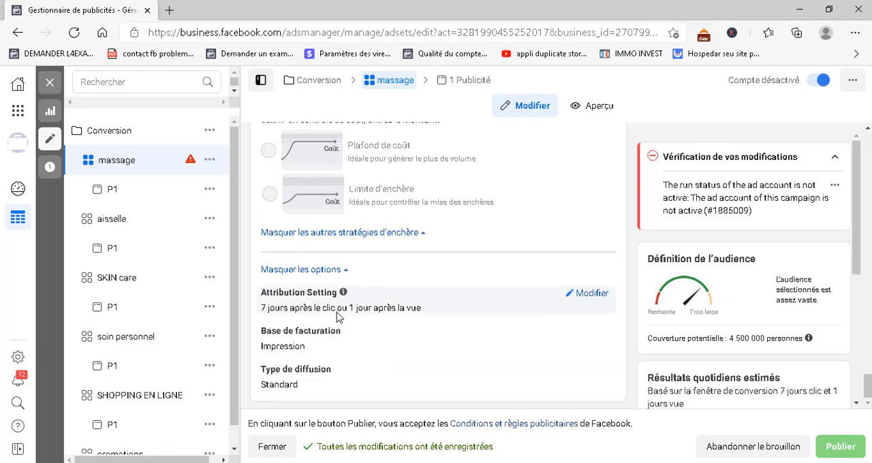
{"action": "mouse_move", "coordinate": [345, 294]}
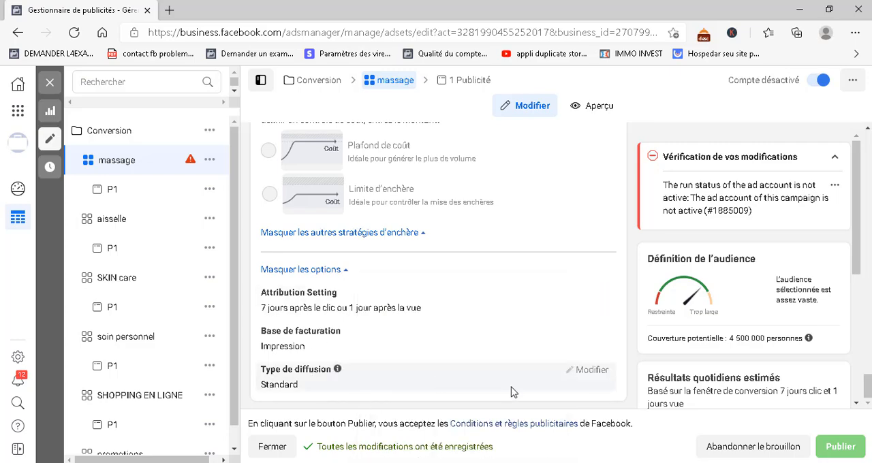
Show the suggestions for the massage ad set's detailed targeting and examine the proposed interests and behaviours
{"action": "scroll", "coordinate": [687, 372], "scroll_direction": "down", "scroll_amount": 2}
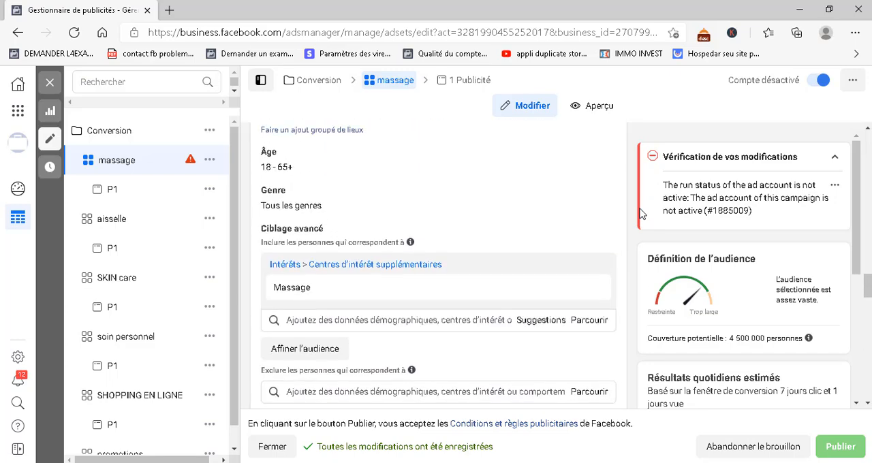
{"action": "left_click", "coordinate": [542, 324]}
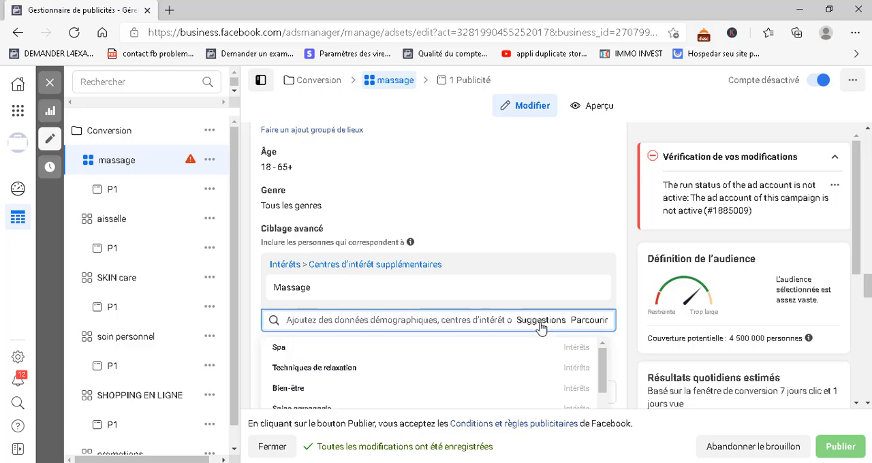
{"action": "scroll", "coordinate": [401, 248], "scroll_direction": "down", "scroll_amount": 1}
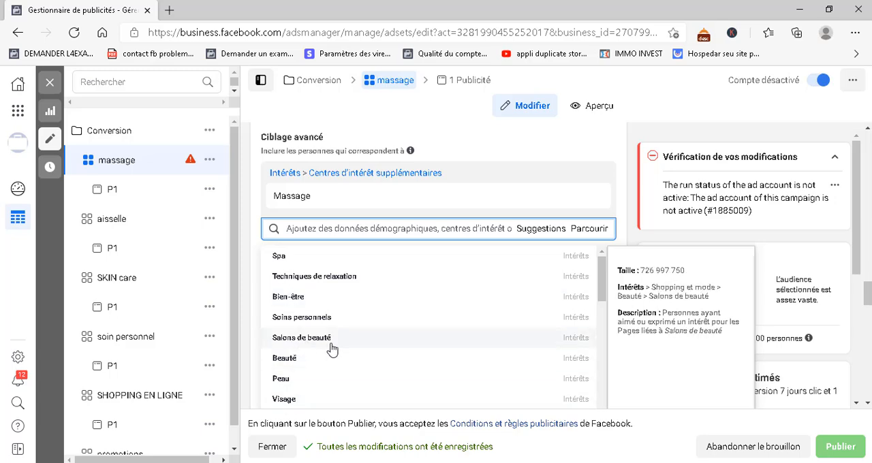
{"action": "scroll", "coordinate": [332, 349], "scroll_direction": "down", "scroll_amount": 1}
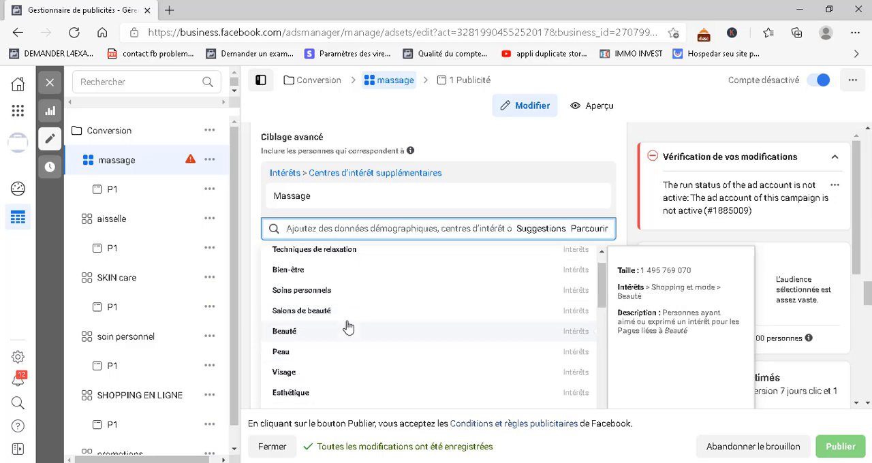
{"action": "scroll", "coordinate": [317, 344], "scroll_direction": "down", "scroll_amount": 2}
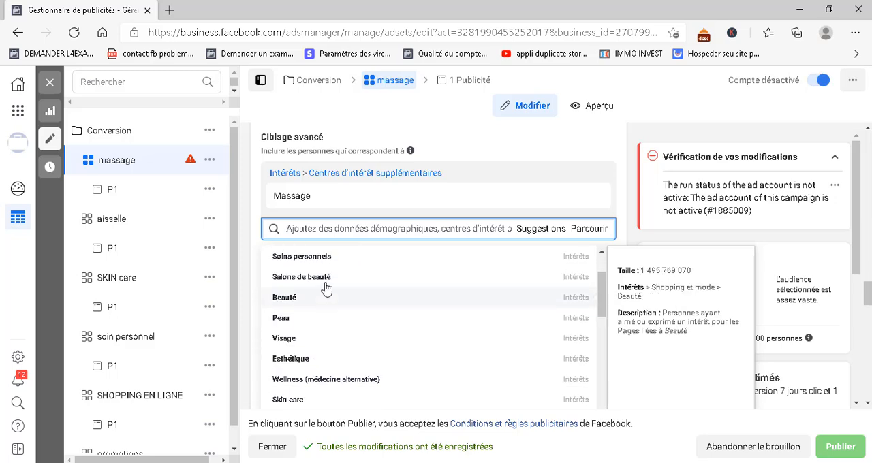
{"action": "scroll", "coordinate": [310, 349], "scroll_direction": "down", "scroll_amount": 3}
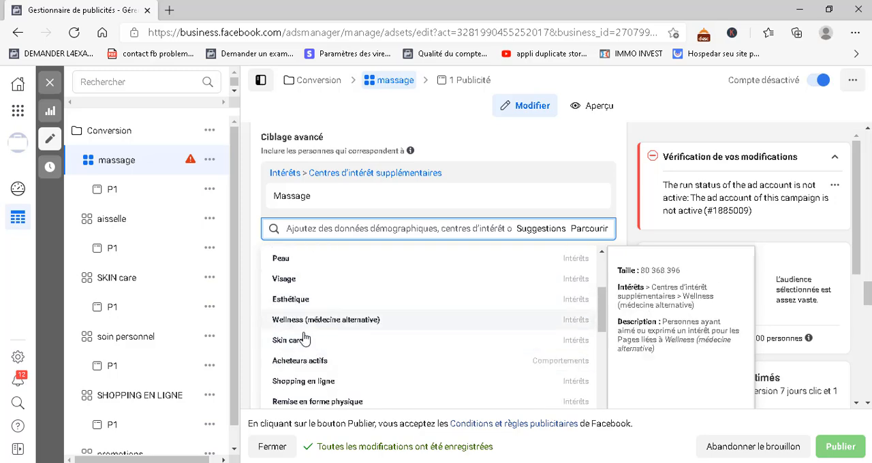
{"action": "scroll", "coordinate": [320, 375], "scroll_direction": "down", "scroll_amount": 1}
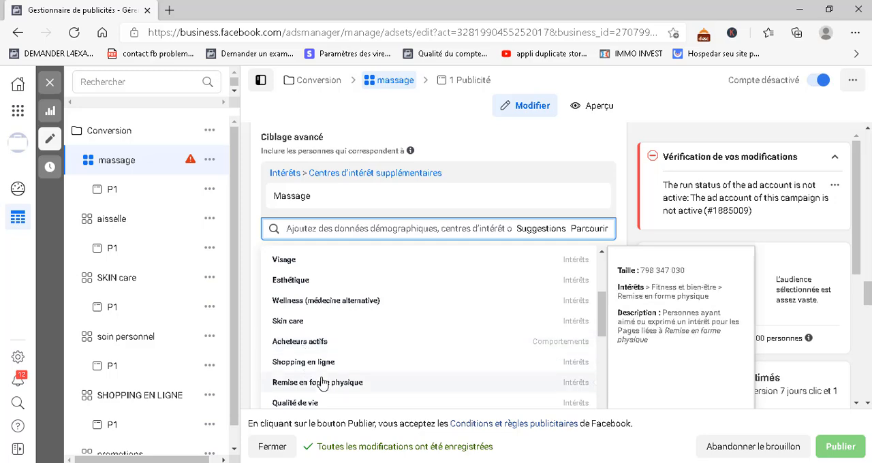
{"action": "scroll", "coordinate": [321, 401], "scroll_direction": "down", "scroll_amount": 1}
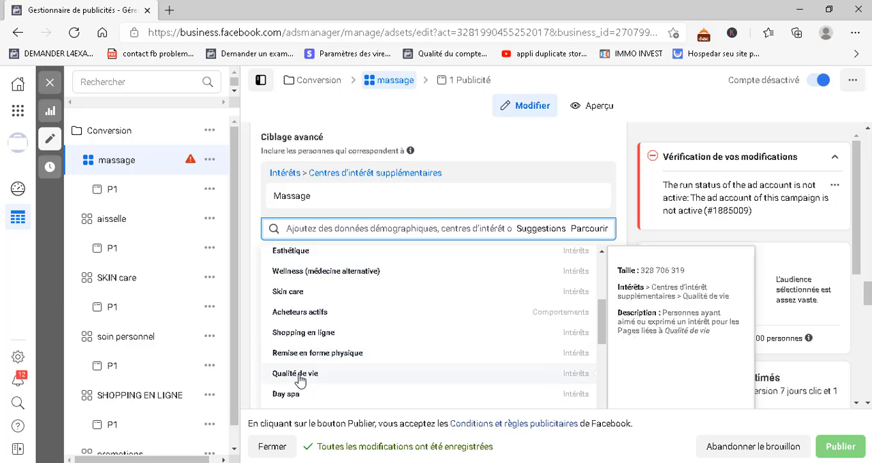
{"action": "scroll", "coordinate": [304, 380], "scroll_direction": "down", "scroll_amount": 2}
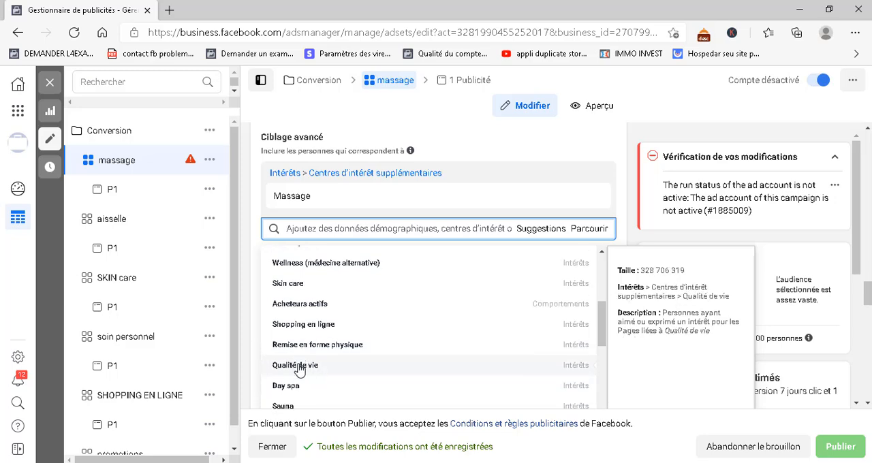
{"action": "scroll", "coordinate": [293, 356], "scroll_direction": "down", "scroll_amount": 5}
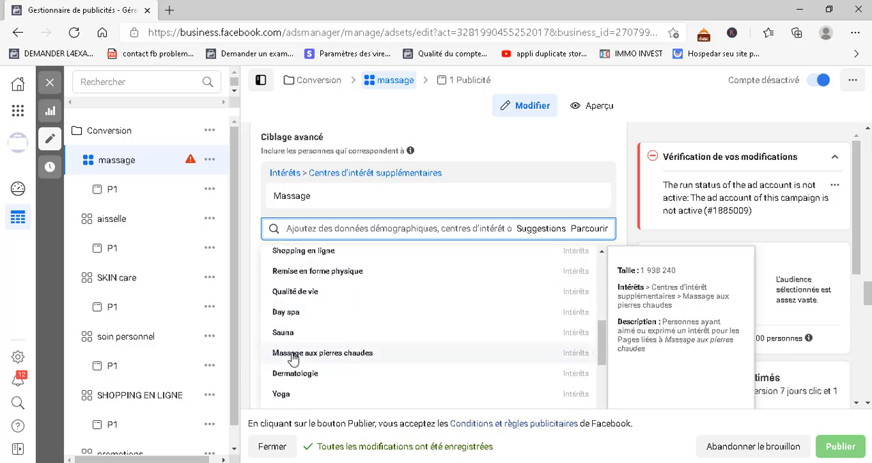
{"action": "scroll", "coordinate": [294, 358], "scroll_direction": "down", "scroll_amount": 2}
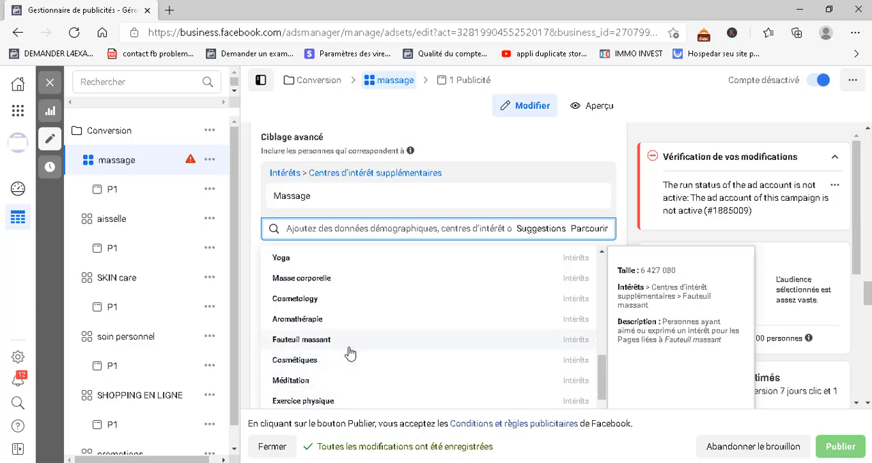
{"action": "scroll", "coordinate": [329, 368], "scroll_direction": "down", "scroll_amount": 4}
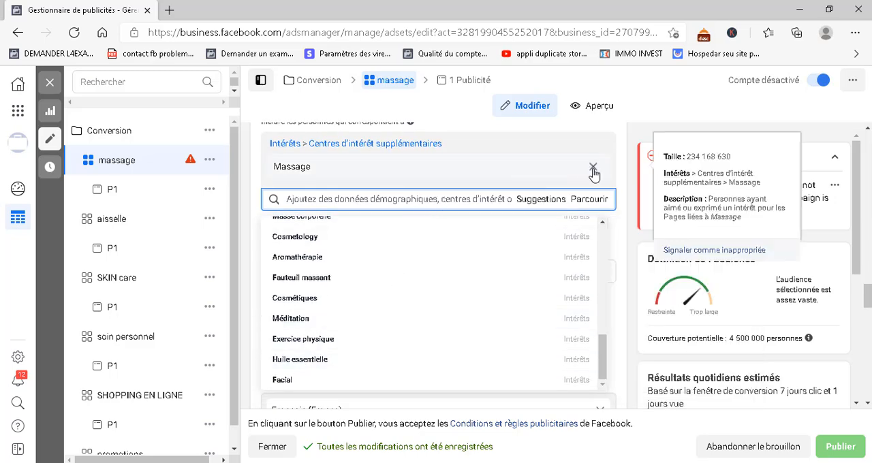
Remove the Massage interest from the detailed targeting and search for "massage yeux" instead, clearing the query when done
{"action": "left_click", "coordinate": [593, 168]}
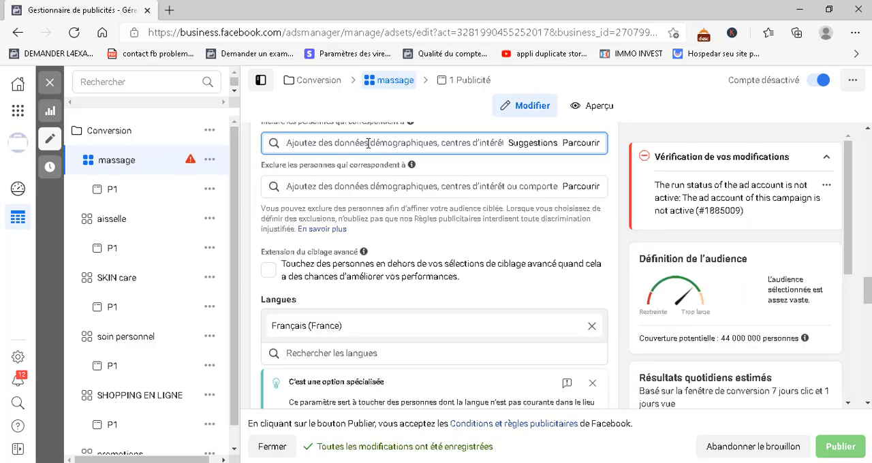
{"action": "type", "text": "massage yeux"}
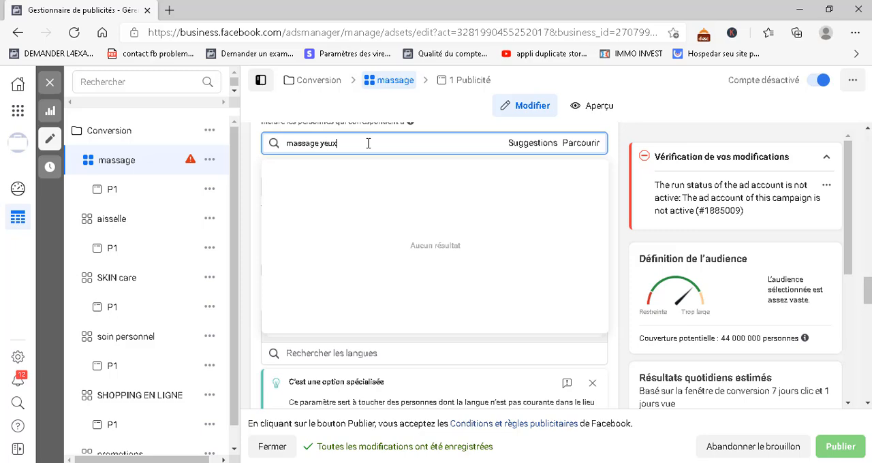
{"action": "type", "text": "a"}
{"action": "key", "text": "BackSpace"}
{"action": "key", "text": "BackSpace"}
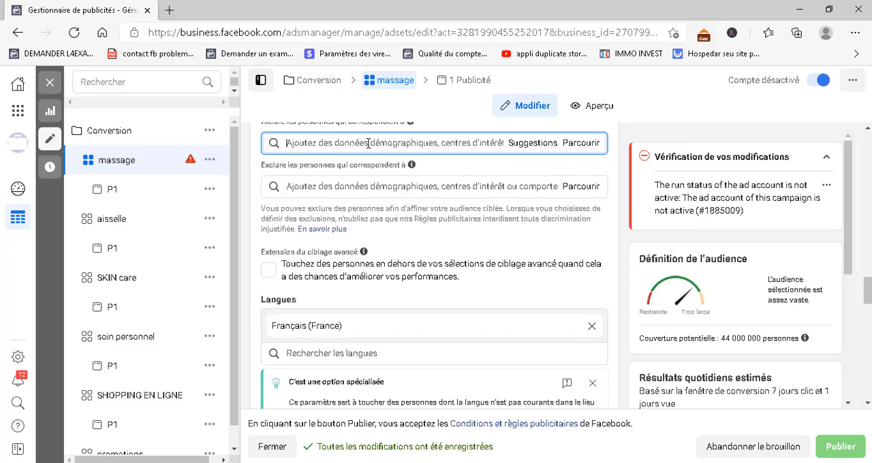
Search the detailed targeting for "fatigue" and "cerne", clearing the query after each search
{"action": "type", "text": "f"}
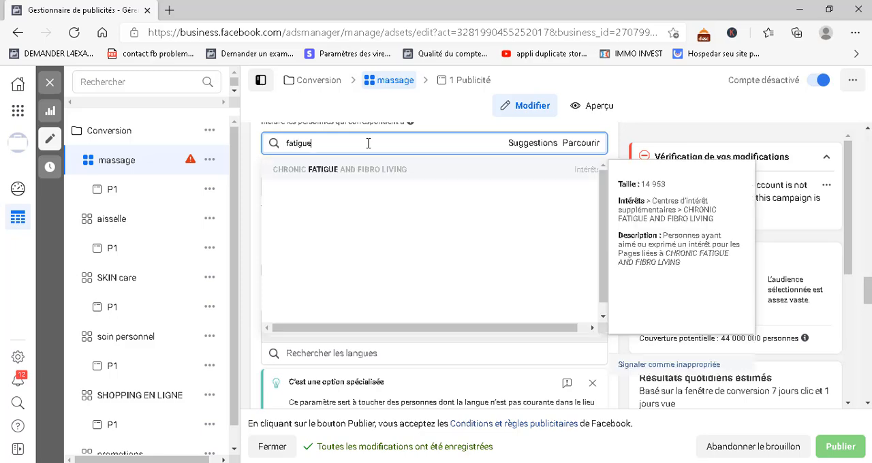
{"action": "key", "text": "BackSpace"}
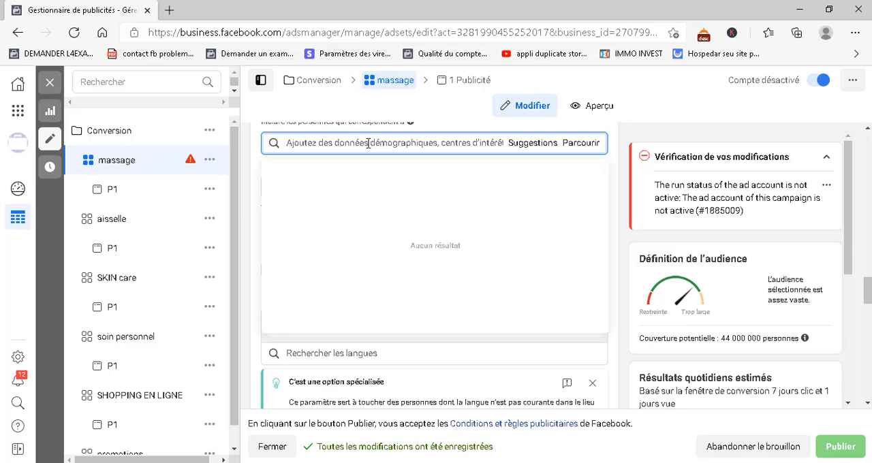
{"action": "type", "text": "c"}
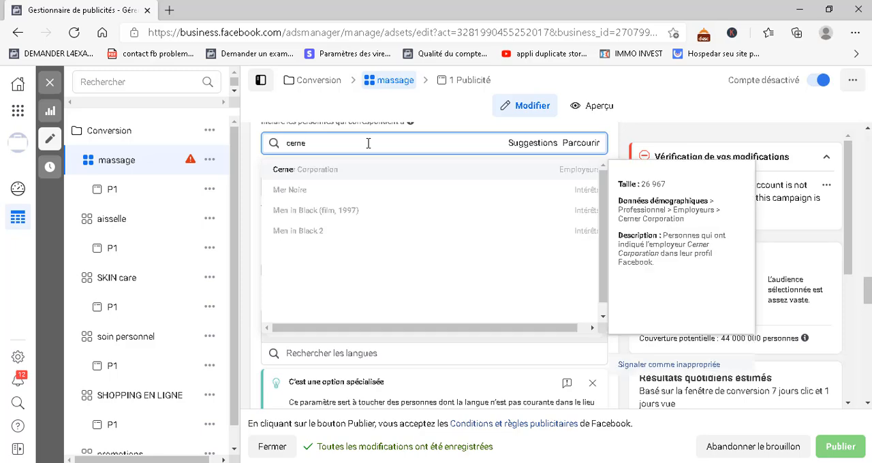
{"action": "key", "text": "BackSpace"}
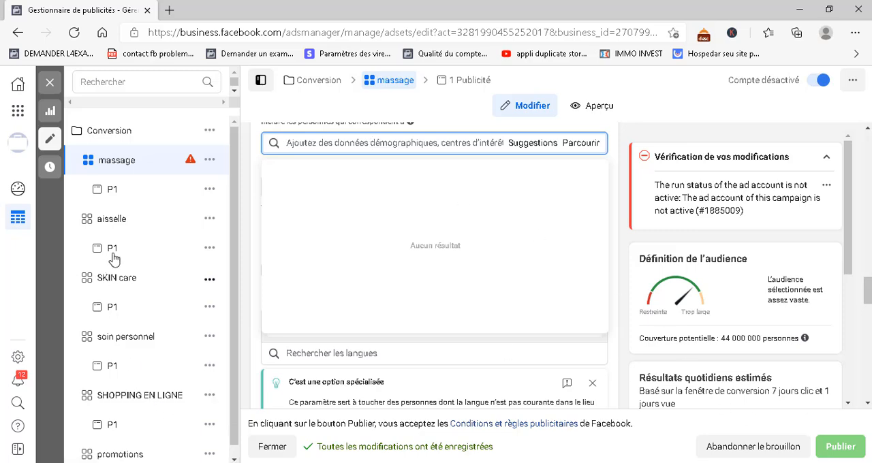
Open the P1 ad under the massage ad set and review its name, identity and ad setup sections
{"action": "left_click", "coordinate": [103, 199]}
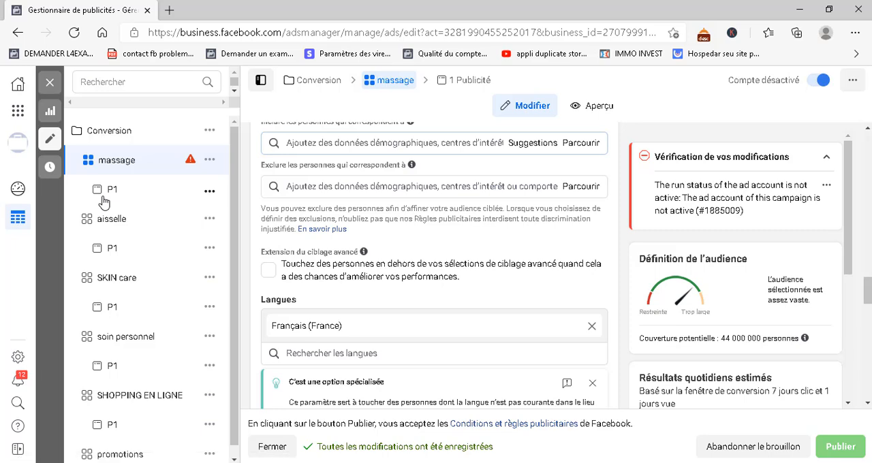
{"action": "left_click", "coordinate": [124, 197]}
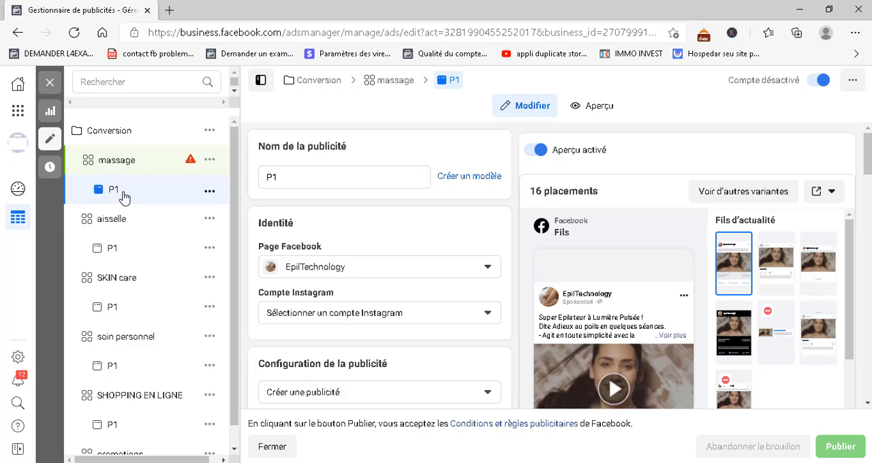
{"action": "scroll", "coordinate": [299, 181], "scroll_direction": "down", "scroll_amount": 1}
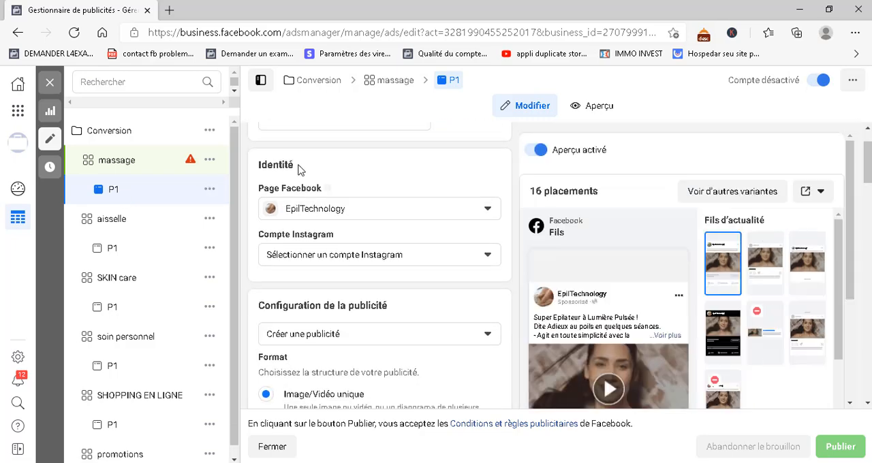
{"action": "scroll", "coordinate": [325, 185], "scroll_direction": "up", "scroll_amount": 1}
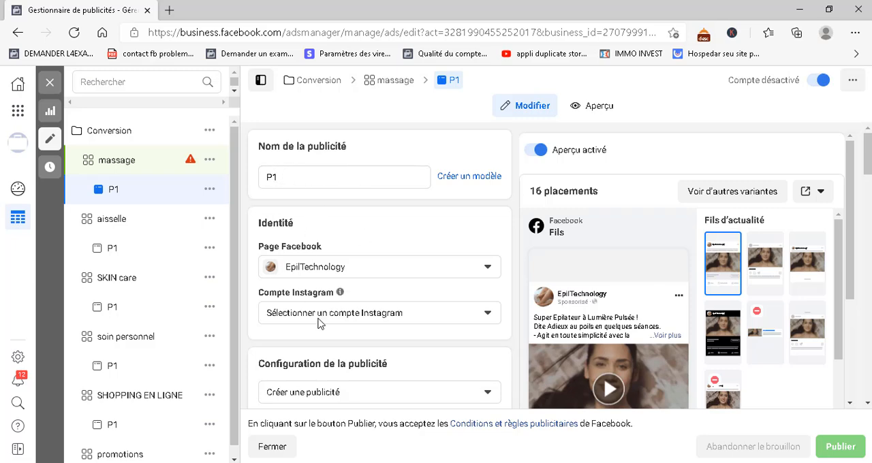
{"action": "scroll", "coordinate": [320, 325], "scroll_direction": "down", "scroll_amount": 1}
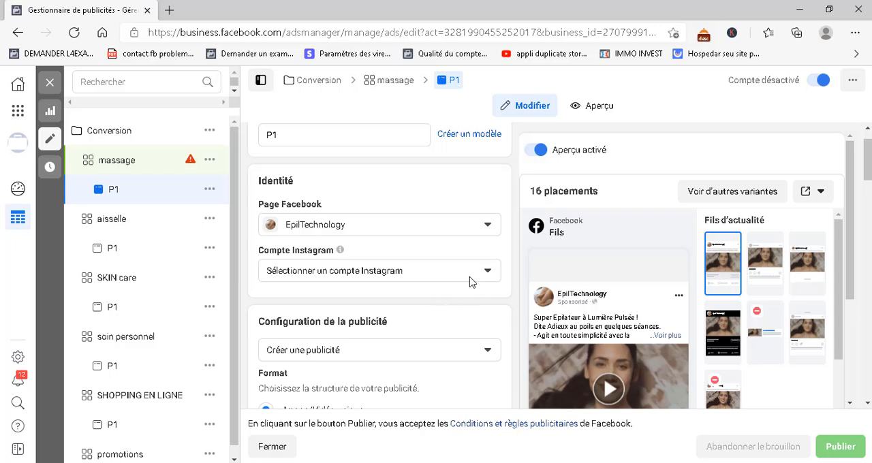
{"action": "scroll", "coordinate": [413, 283], "scroll_direction": "down", "scroll_amount": 1}
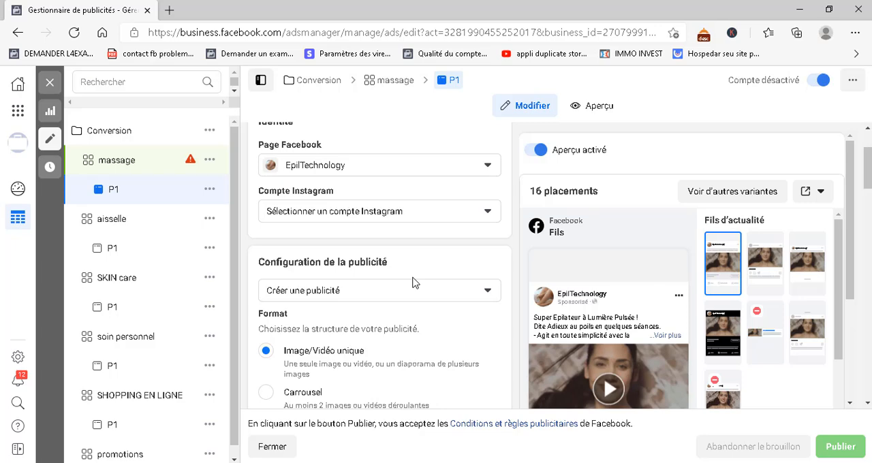
{"action": "scroll", "coordinate": [414, 283], "scroll_direction": "down", "scroll_amount": 1}
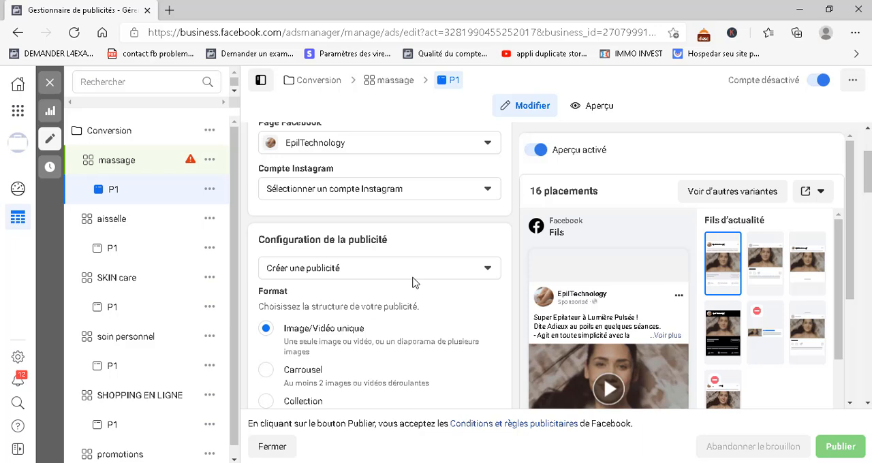
{"action": "scroll", "coordinate": [368, 199], "scroll_direction": "down", "scroll_amount": 1}
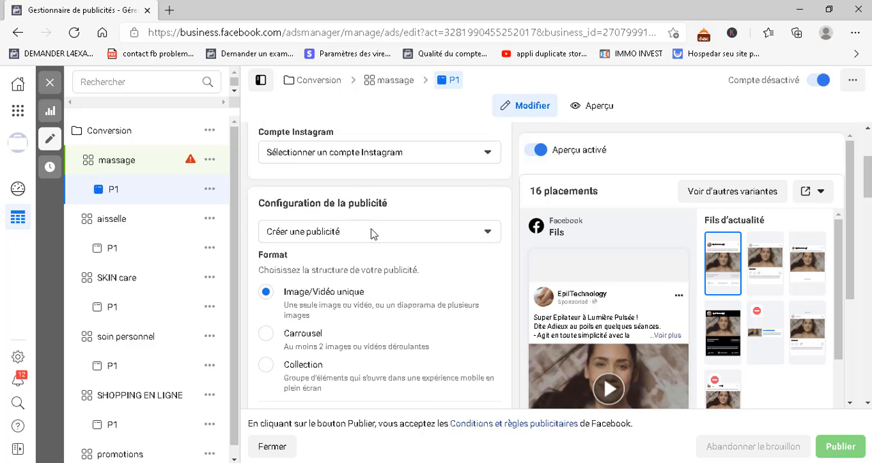
Show the ad setup choices, keep Créer une publicité, and view the available ad formats
{"action": "left_click", "coordinate": [371, 232]}
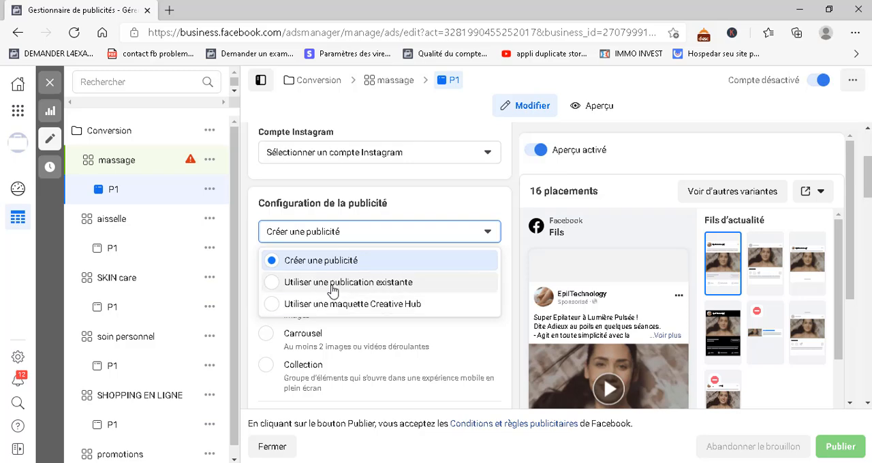
{"action": "left_click", "coordinate": [314, 266]}
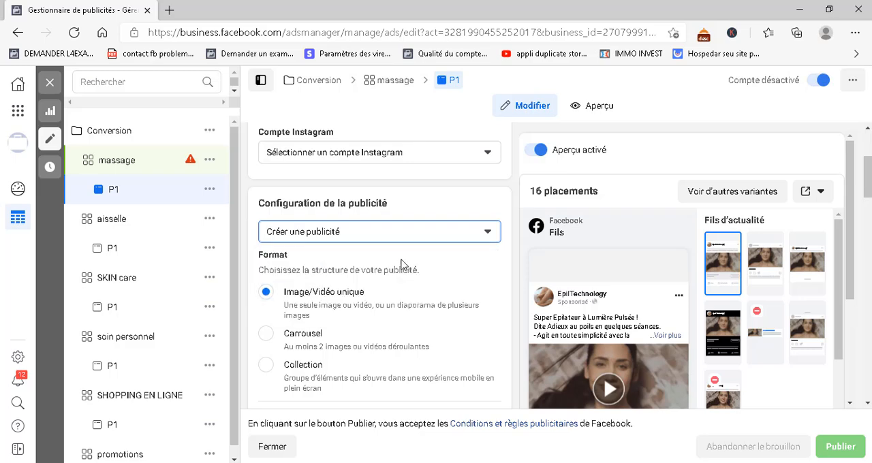
{"action": "scroll", "coordinate": [337, 333], "scroll_direction": "down", "scroll_amount": 1}
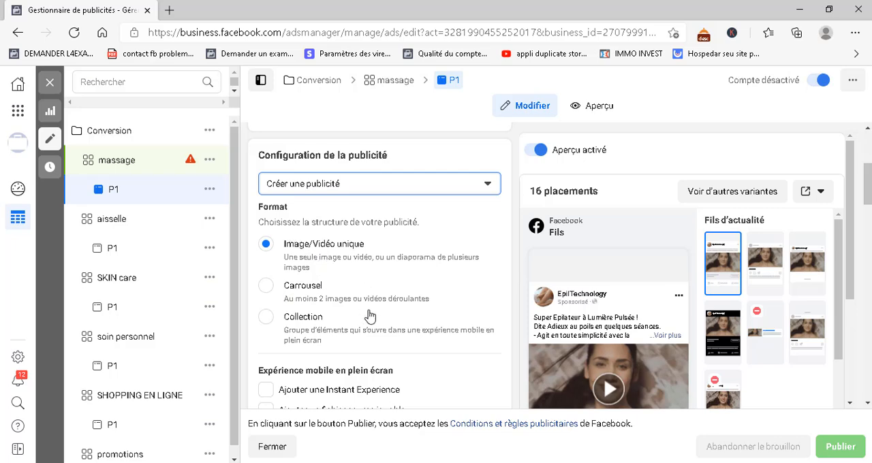
Delete all existing media from the P1 ad's content across its placements
{"action": "scroll", "coordinate": [378, 349], "scroll_direction": "down", "scroll_amount": 1}
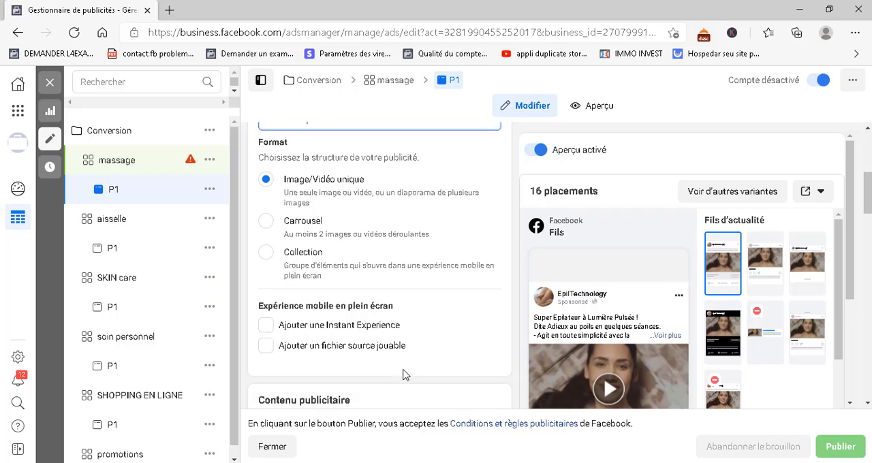
{"action": "scroll", "coordinate": [404, 375], "scroll_direction": "down", "scroll_amount": 4}
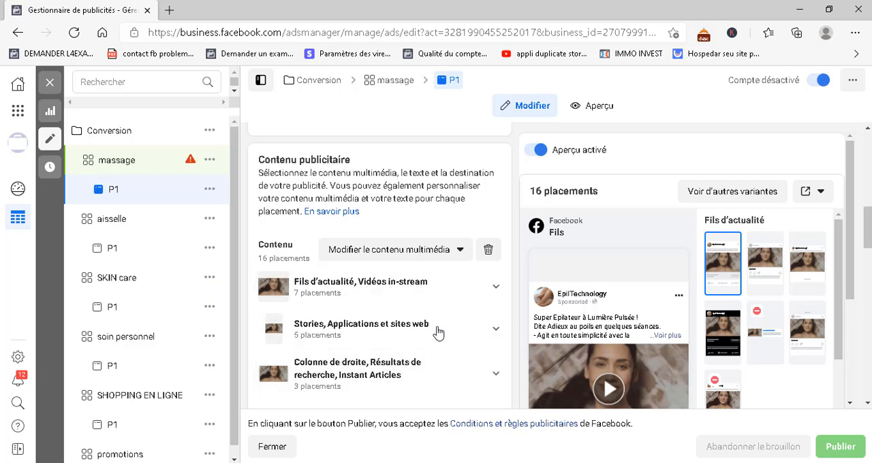
{"action": "left_click", "coordinate": [446, 249]}
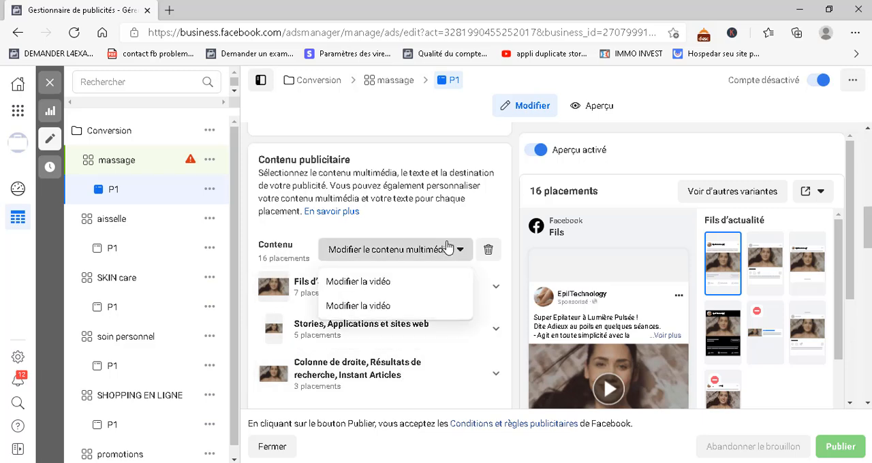
{"action": "left_click", "coordinate": [489, 251]}
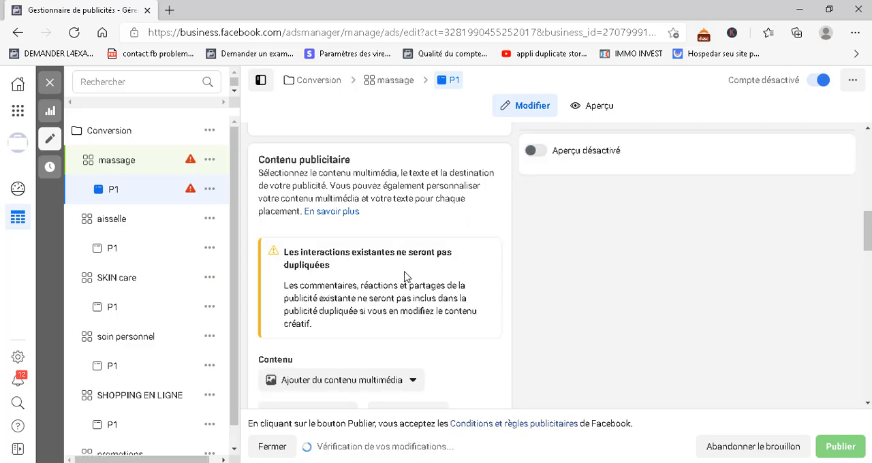
Show the choices for adding an image or a video to the ad's content, without choosing one
{"action": "scroll", "coordinate": [406, 276], "scroll_direction": "down", "scroll_amount": 2}
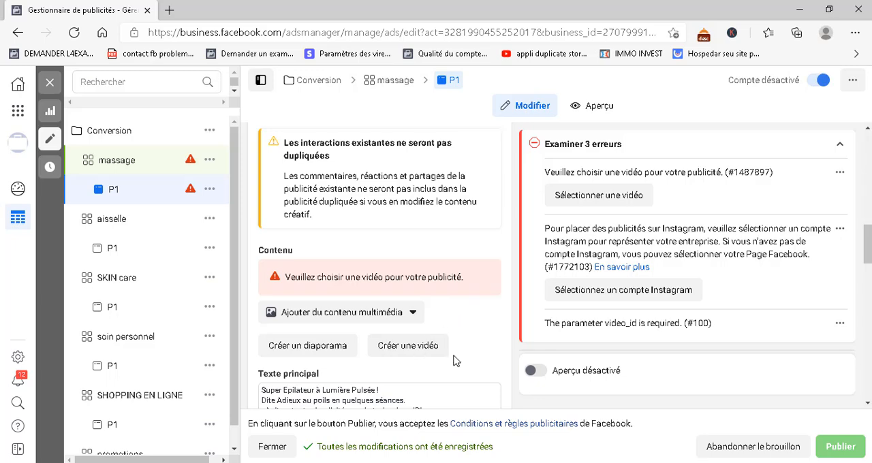
{"action": "scroll", "coordinate": [455, 362], "scroll_direction": "down", "scroll_amount": 1}
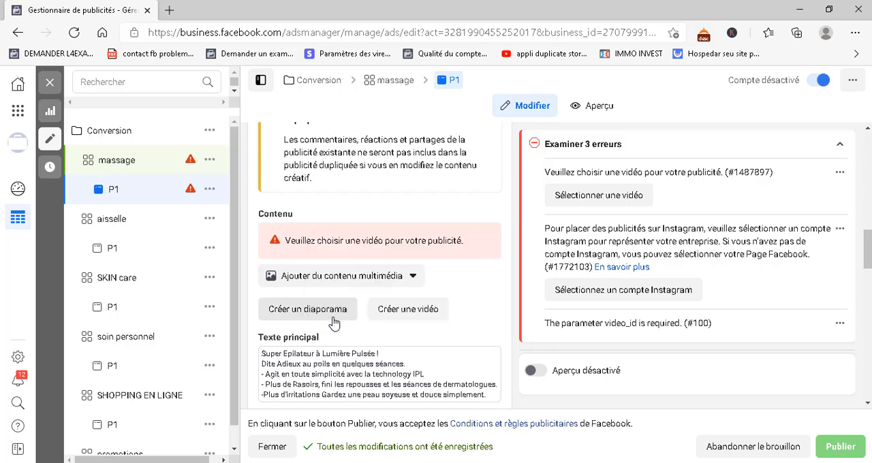
{"action": "left_click", "coordinate": [388, 279]}
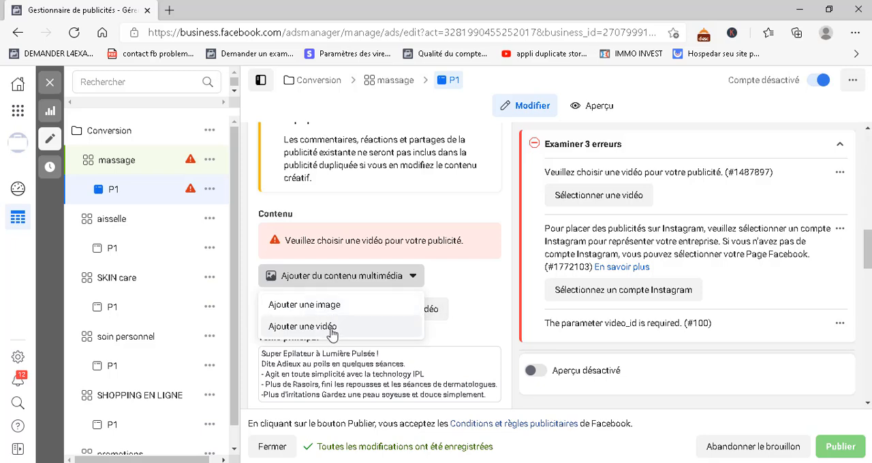
{"action": "left_click", "coordinate": [463, 271]}
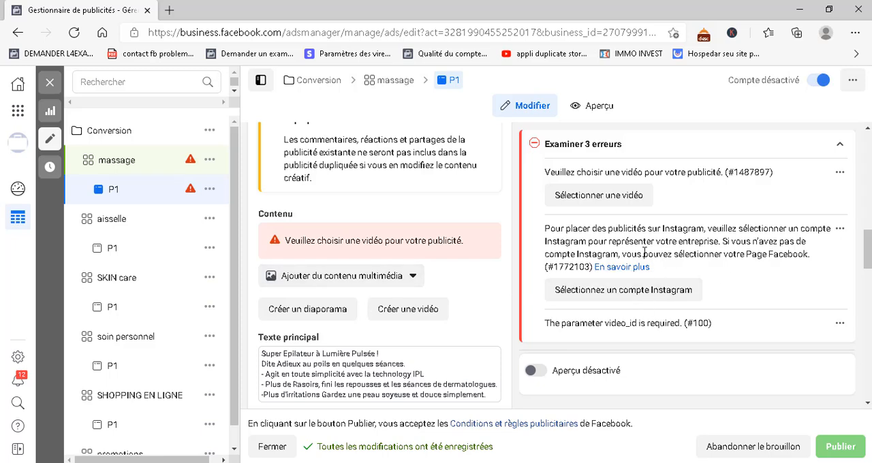
Clear the ad's entire primary text and dismiss the text suggestions
{"action": "scroll", "coordinate": [677, 301], "scroll_direction": "down", "scroll_amount": 1}
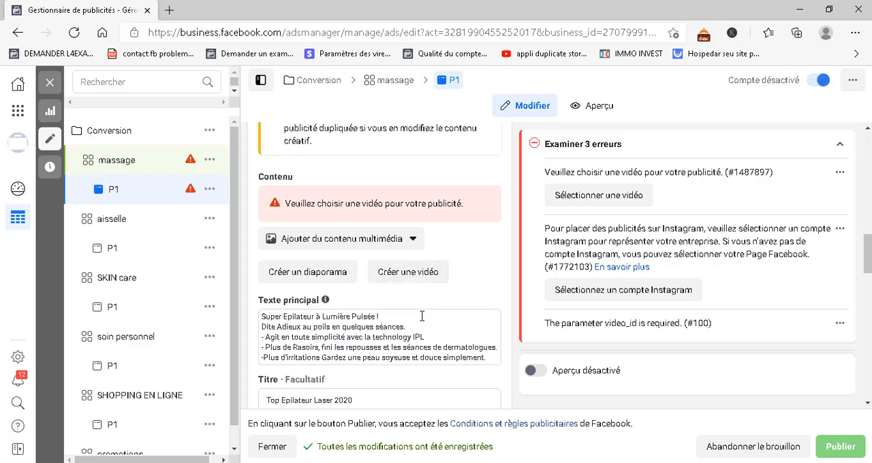
{"action": "scroll", "coordinate": [497, 342], "scroll_direction": "down", "scroll_amount": 1}
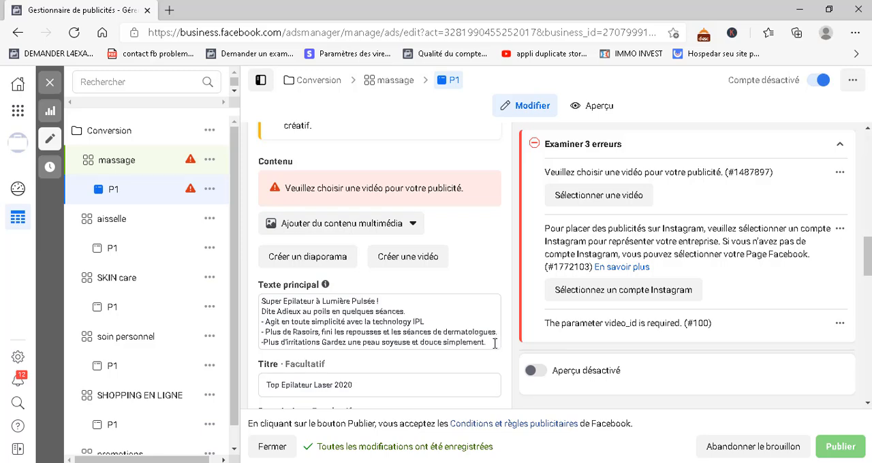
{"action": "left_click_drag", "start_coordinate": [495, 343], "coordinate": [363, 336]}
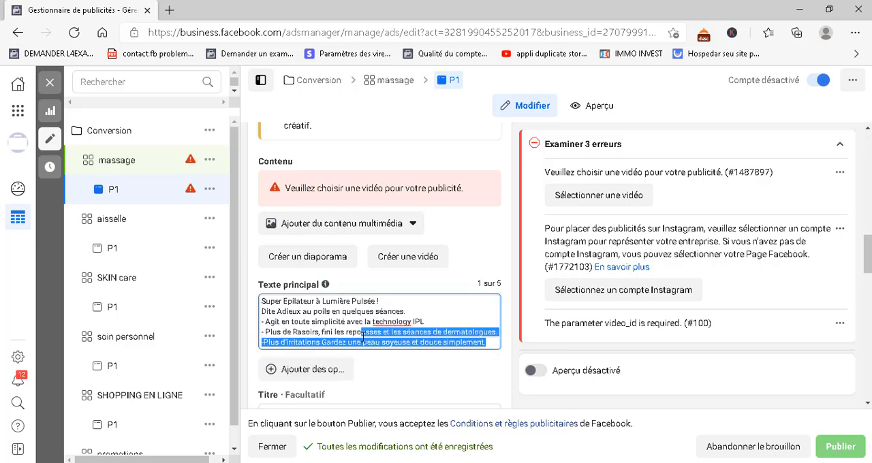
{"action": "left_click", "coordinate": [434, 331]}
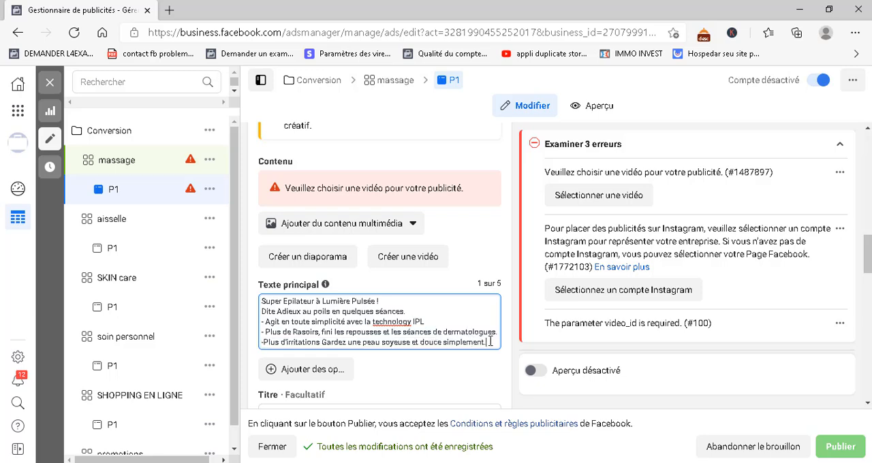
{"action": "left_click_drag", "start_coordinate": [490, 341], "coordinate": [255, 299]}
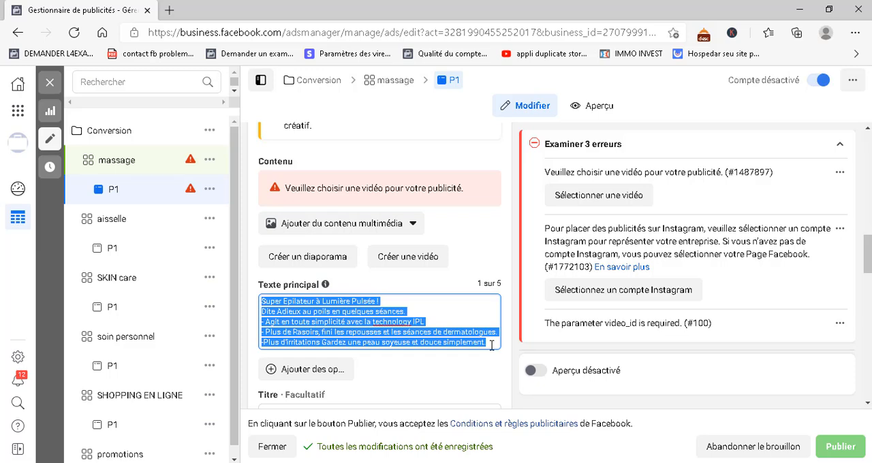
{"action": "key", "text": "BackSpace"}
{"action": "scroll", "coordinate": [304, 366], "scroll_direction": "down", "scroll_amount": 1}
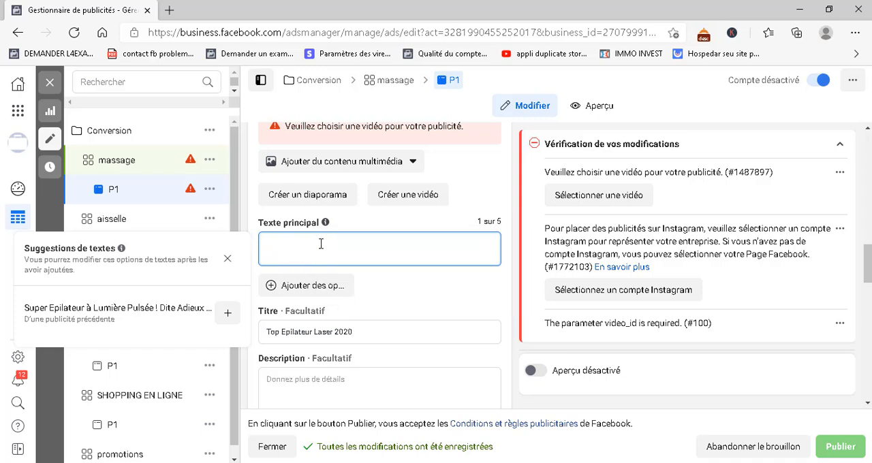
{"action": "left_click", "coordinate": [228, 259]}
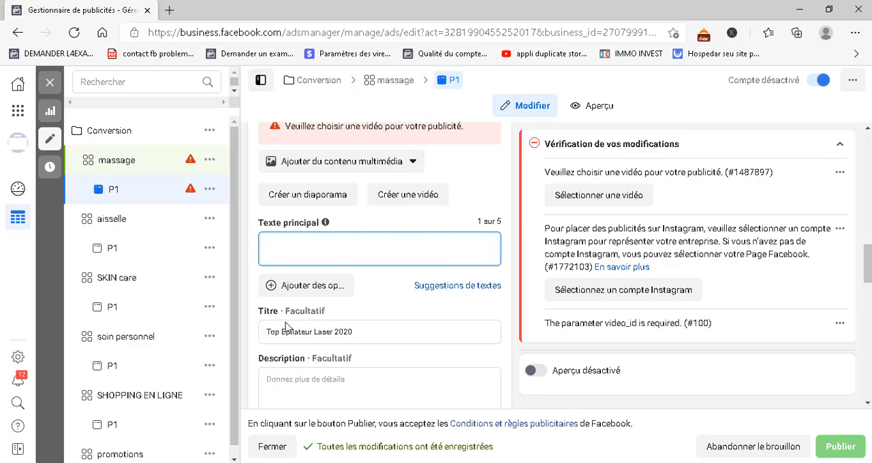
Clear the website URL under the ad's Site web destination
{"action": "scroll", "coordinate": [361, 338], "scroll_direction": "down", "scroll_amount": 1}
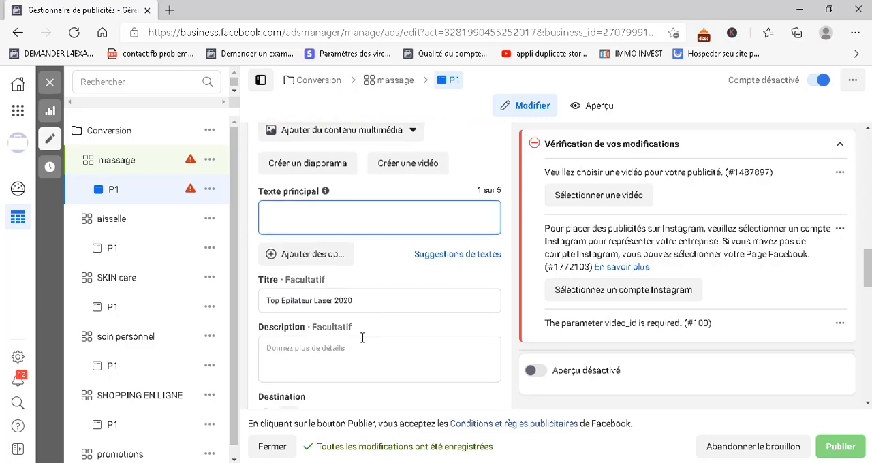
{"action": "scroll", "coordinate": [325, 360], "scroll_direction": "down", "scroll_amount": 5}
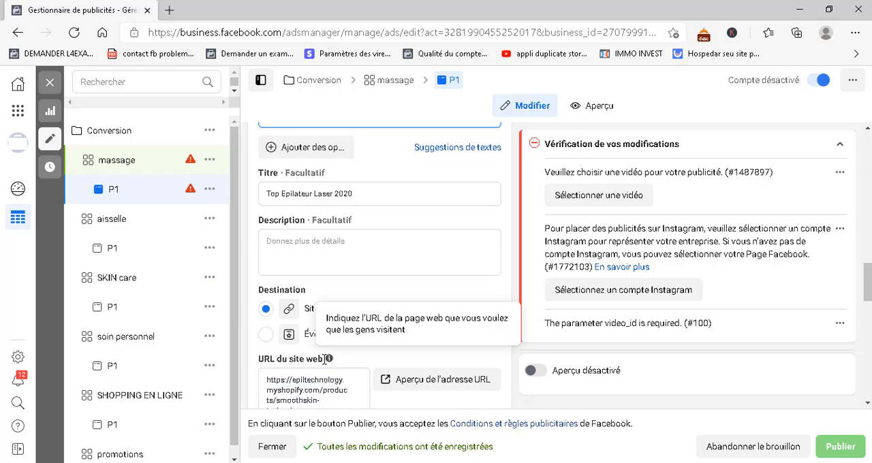
{"action": "scroll", "coordinate": [286, 202], "scroll_direction": "down", "scroll_amount": 1}
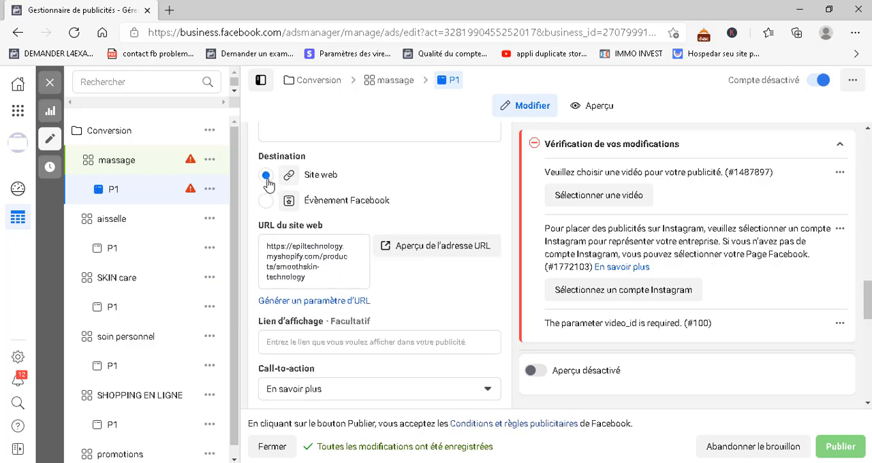
{"action": "left_click_drag", "start_coordinate": [322, 281], "coordinate": [258, 239]}
{"action": "key", "text": "BackSpace"}
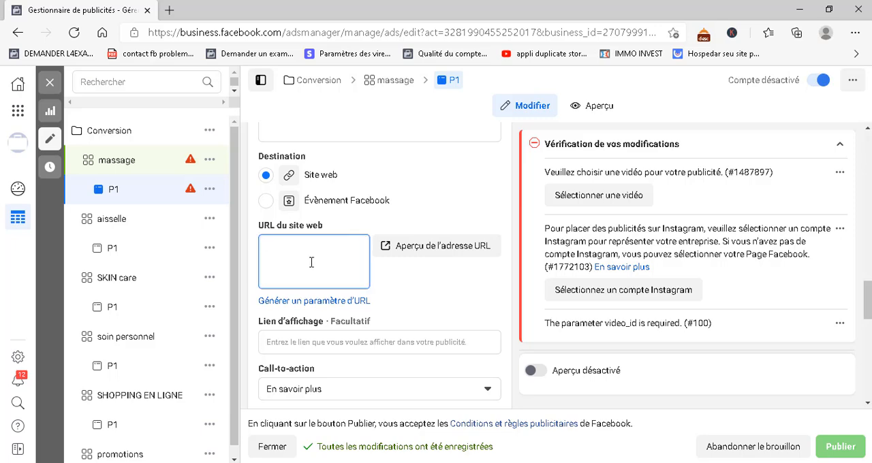
Look through the available call-to-action options for the ad, keeping En savoir plus
{"action": "scroll", "coordinate": [312, 262], "scroll_direction": "down", "scroll_amount": 1}
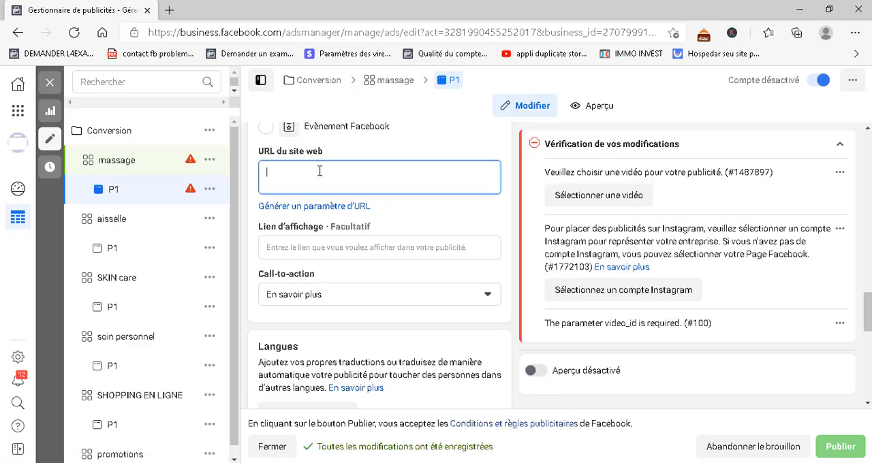
{"action": "scroll", "coordinate": [327, 244], "scroll_direction": "down", "scroll_amount": 1}
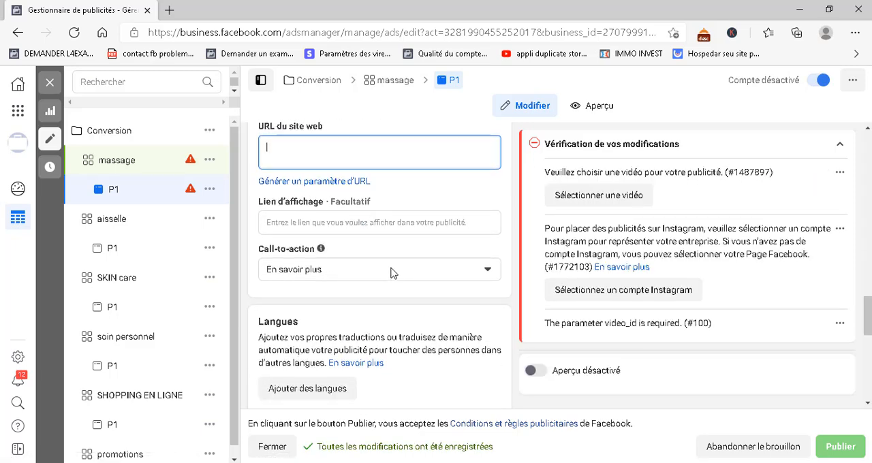
{"action": "left_click", "coordinate": [385, 275]}
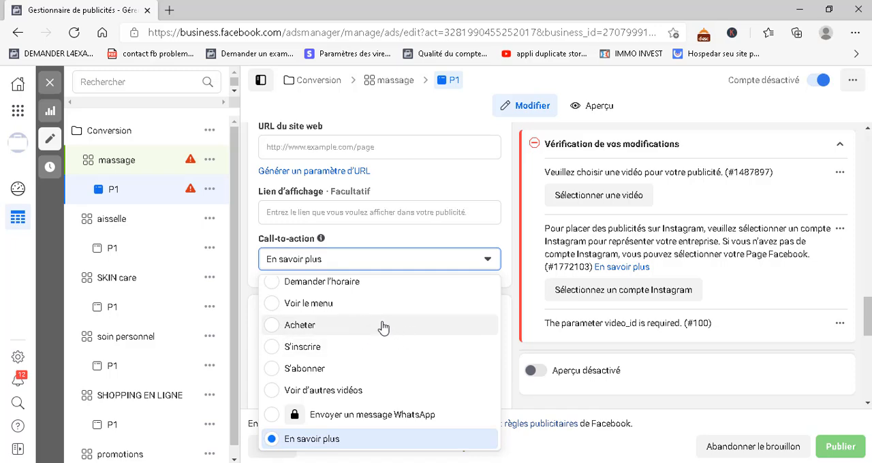
{"action": "scroll", "coordinate": [388, 309], "scroll_direction": "up", "scroll_amount": 1}
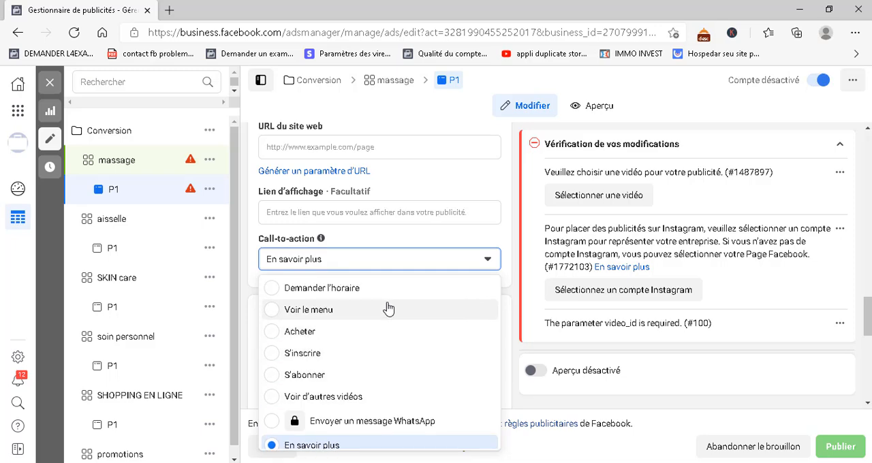
{"action": "scroll", "coordinate": [366, 415], "scroll_direction": "down", "scroll_amount": 3}
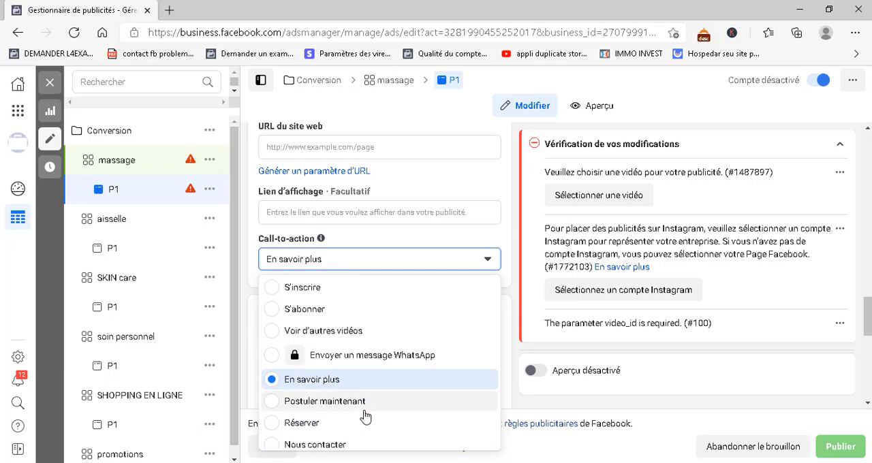
{"action": "scroll", "coordinate": [367, 416], "scroll_direction": "down", "scroll_amount": 3}
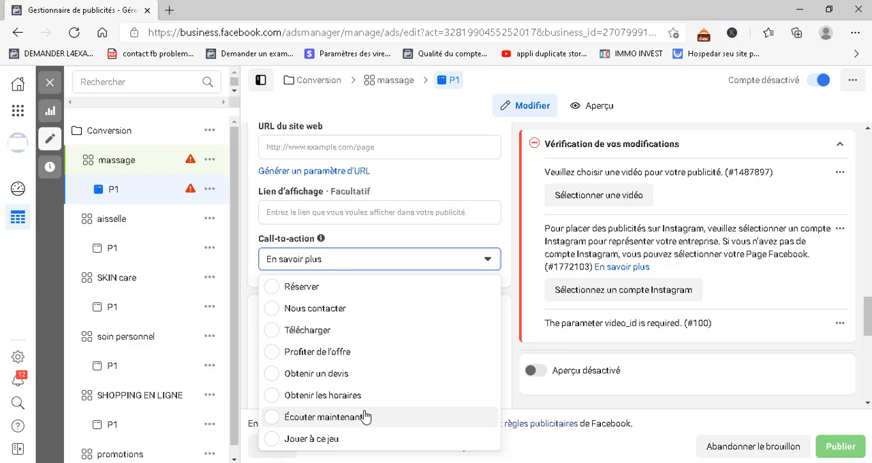
{"action": "scroll", "coordinate": [356, 379], "scroll_direction": "up", "scroll_amount": 1}
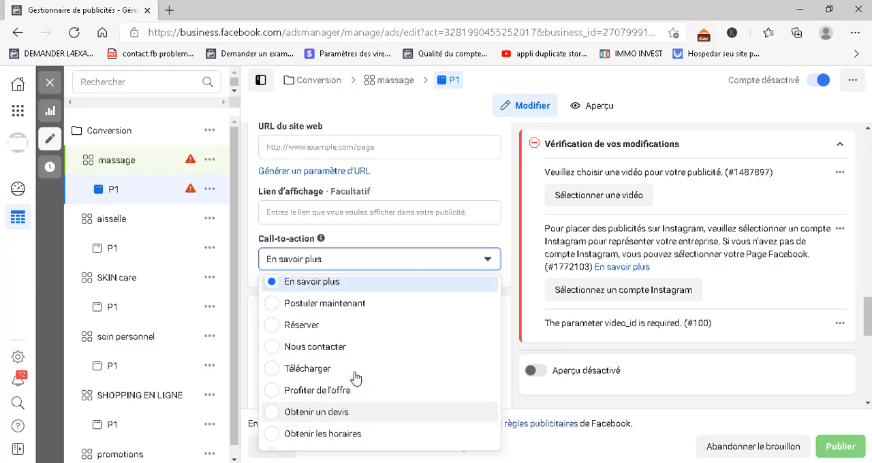
{"action": "scroll", "coordinate": [357, 383], "scroll_direction": "down", "scroll_amount": 1}
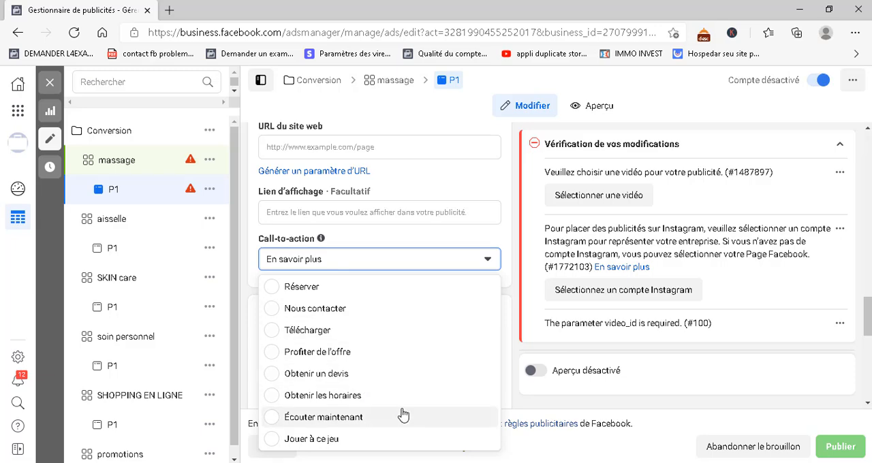
{"action": "scroll", "coordinate": [401, 413], "scroll_direction": "up", "scroll_amount": 1}
{"action": "scroll", "coordinate": [402, 414], "scroll_direction": "up", "scroll_amount": 3}
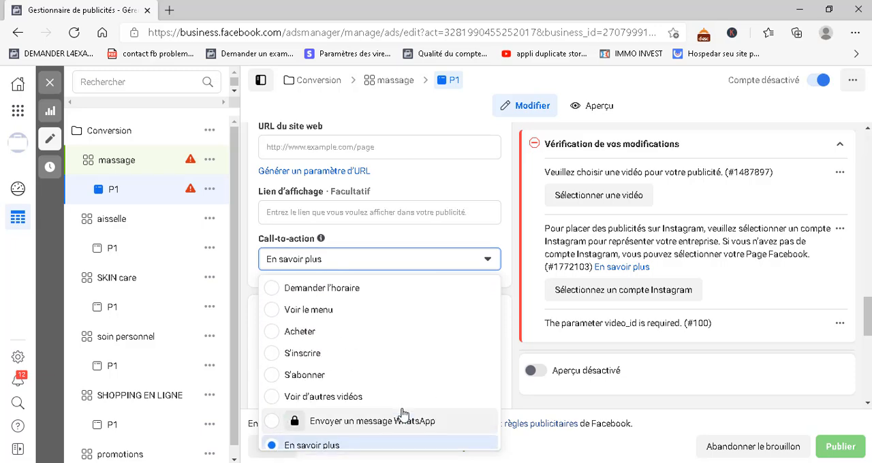
{"action": "left_click", "coordinate": [481, 264]}
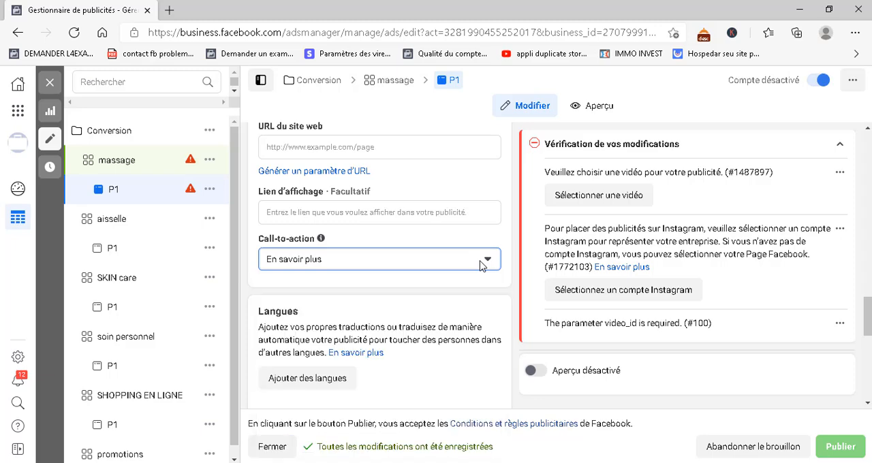
Review the ad's languages and tracking sections, including website events, App Events, offline events and URL parameters
{"action": "scroll", "coordinate": [390, 353], "scroll_direction": "down", "scroll_amount": 2}
{"action": "scroll", "coordinate": [384, 334], "scroll_direction": "down", "scroll_amount": 2}
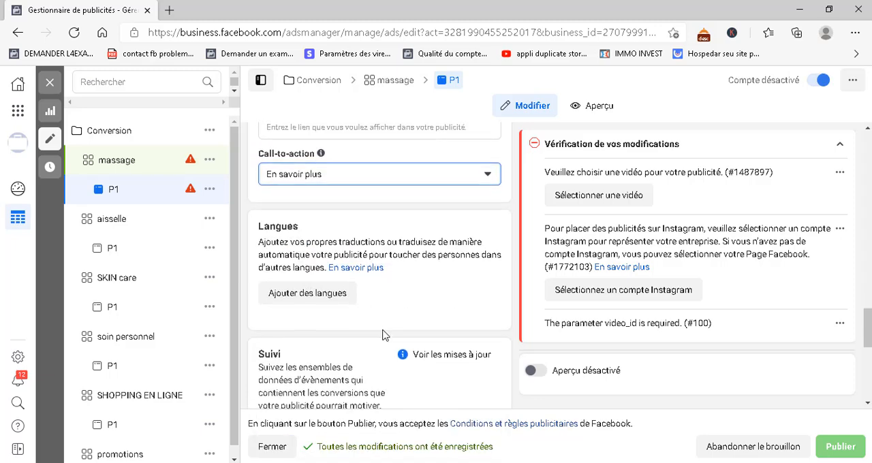
{"action": "scroll", "coordinate": [362, 296], "scroll_direction": "down", "scroll_amount": 2}
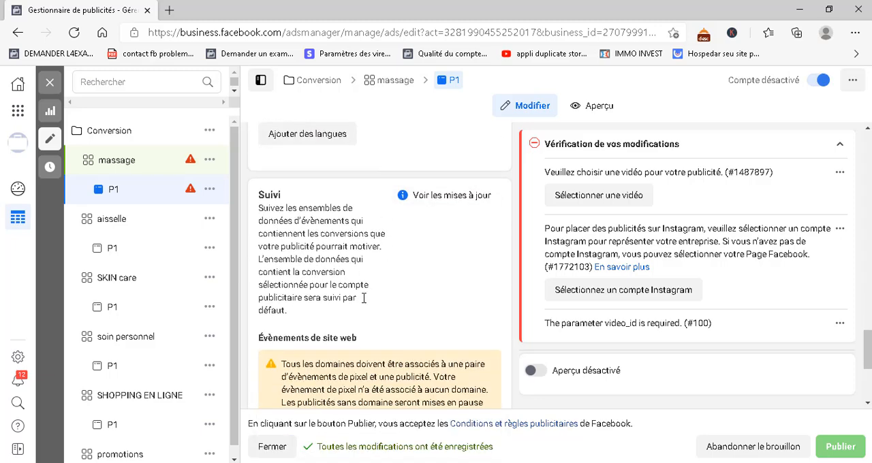
{"action": "scroll", "coordinate": [402, 307], "scroll_direction": "down", "scroll_amount": 1}
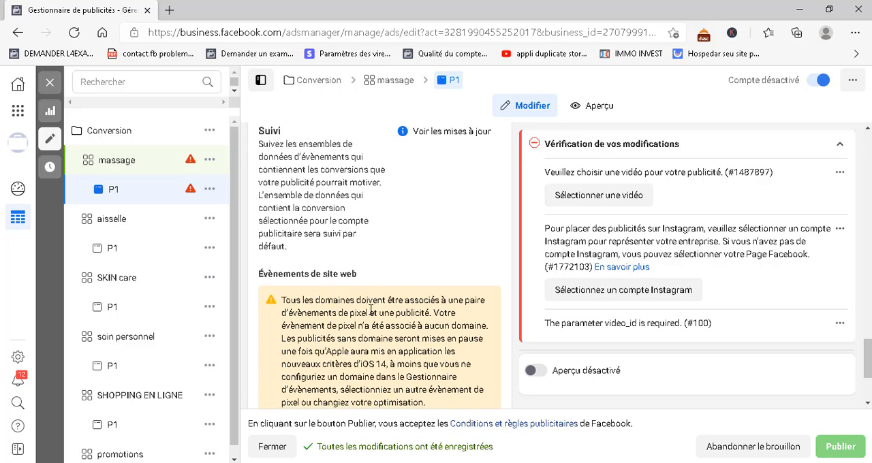
{"action": "scroll", "coordinate": [379, 352], "scroll_direction": "down", "scroll_amount": 2}
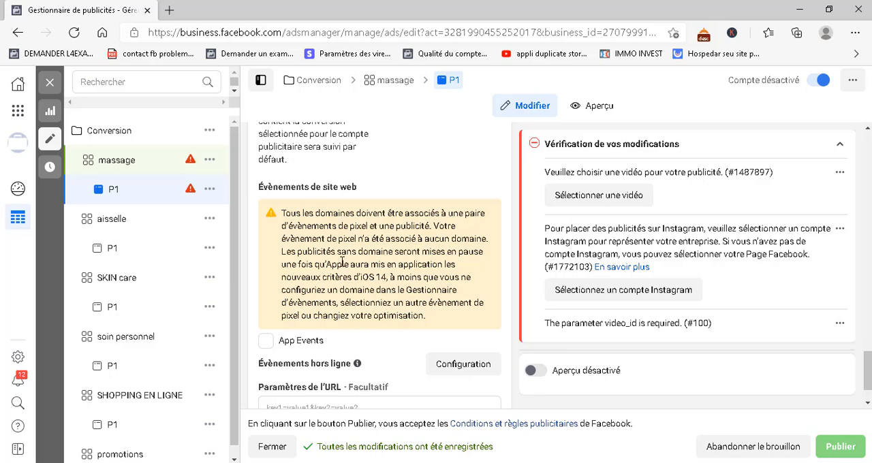
{"action": "scroll", "coordinate": [313, 308], "scroll_direction": "down", "scroll_amount": 1}
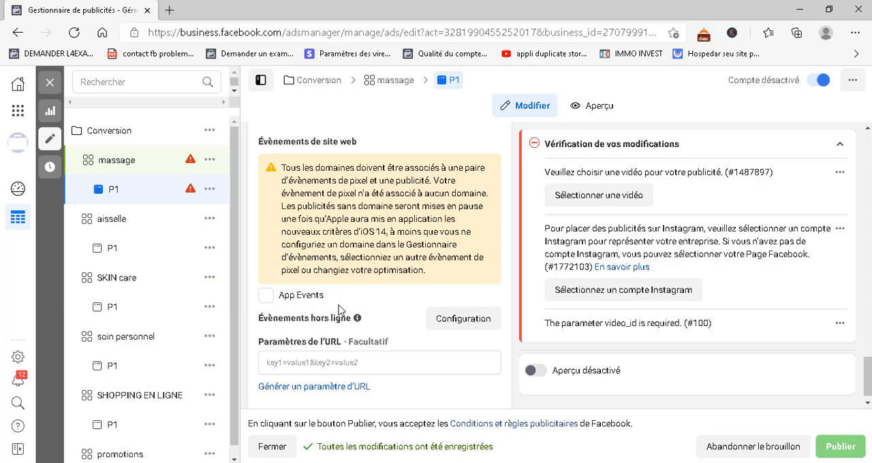
{"action": "scroll", "coordinate": [341, 310], "scroll_direction": "down", "scroll_amount": 1}
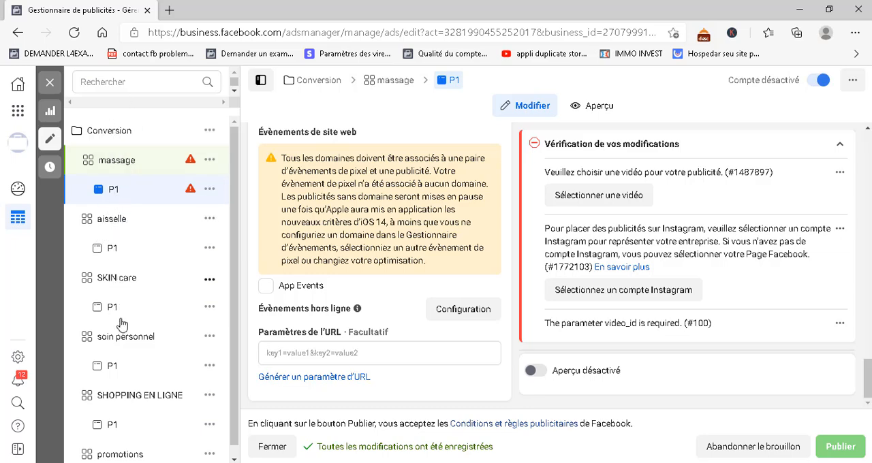
Look through all the ad sets and their P1 ads nested under the Conversion campaign
{"action": "scroll", "coordinate": [115, 411], "scroll_direction": "down", "scroll_amount": 1}
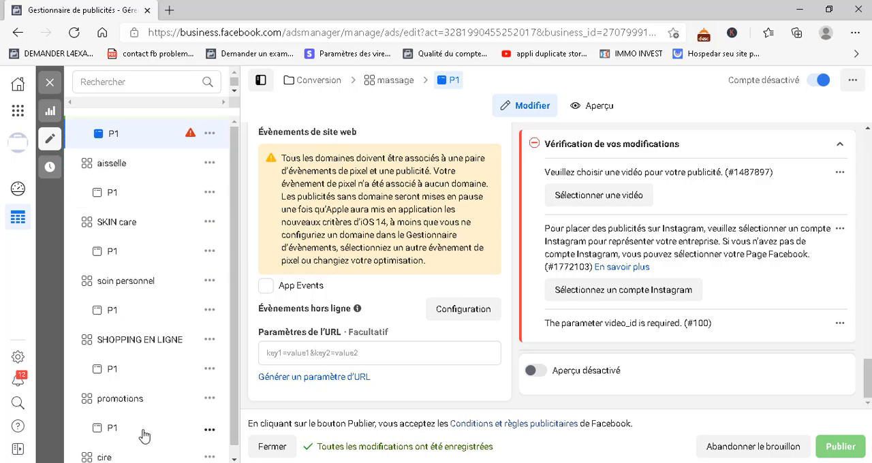
{"action": "scroll", "coordinate": [145, 416], "scroll_direction": "down", "scroll_amount": 3}
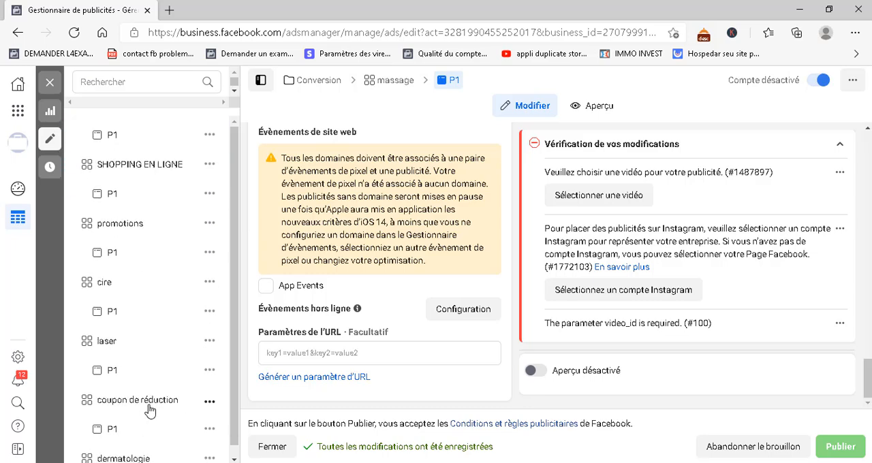
{"action": "scroll", "coordinate": [152, 452], "scroll_direction": "down", "scroll_amount": 2}
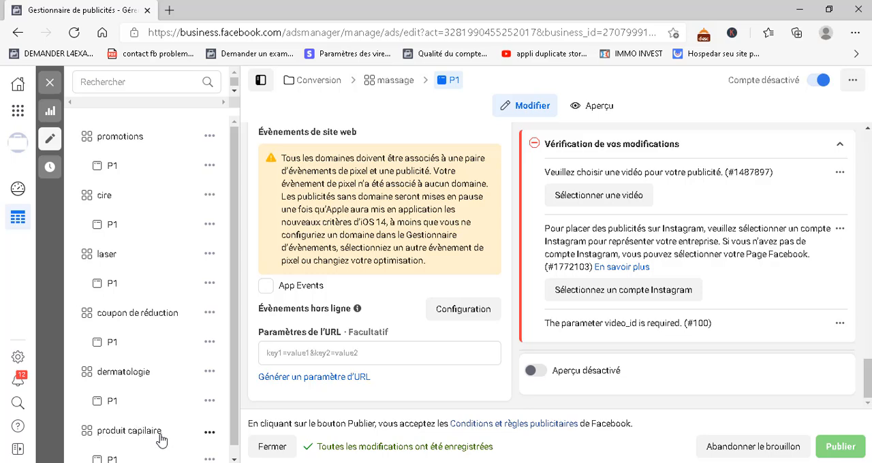
{"action": "scroll", "coordinate": [160, 441], "scroll_direction": "down", "scroll_amount": 1}
{"action": "scroll", "coordinate": [161, 442], "scroll_direction": "down", "scroll_amount": 1}
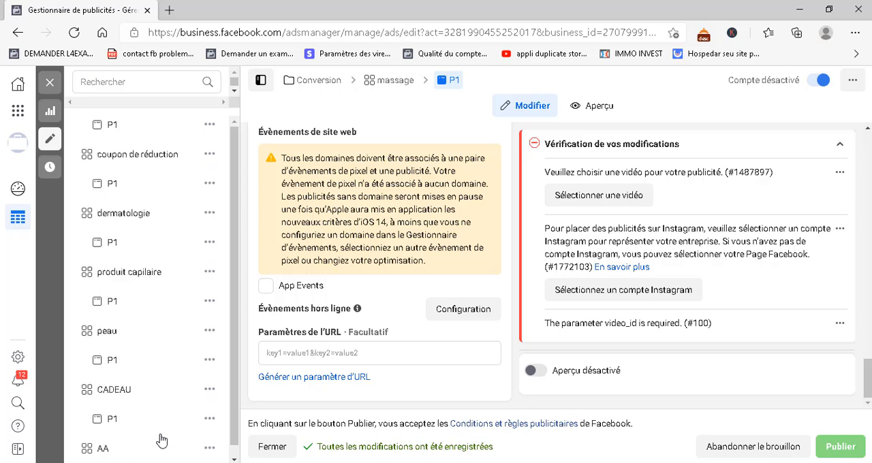
{"action": "scroll", "coordinate": [161, 440], "scroll_direction": "down", "scroll_amount": 2}
{"action": "scroll", "coordinate": [167, 334], "scroll_direction": "down", "scroll_amount": 2}
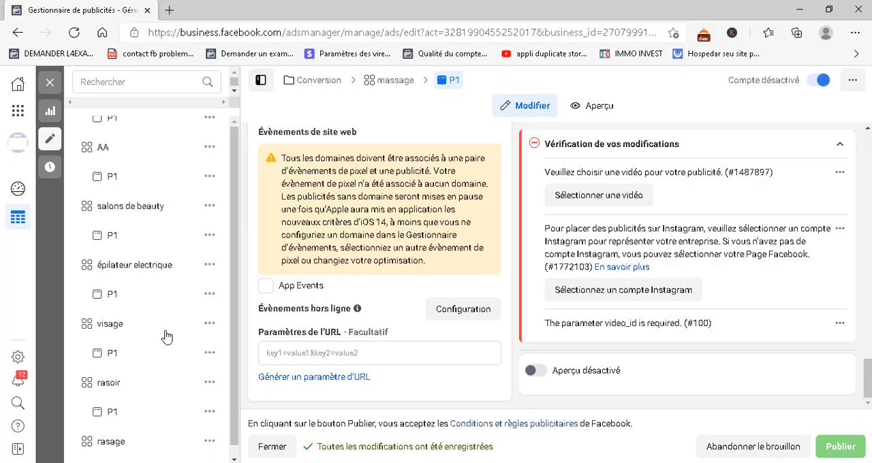
{"action": "scroll", "coordinate": [167, 335], "scroll_direction": "down", "scroll_amount": 2}
{"action": "scroll", "coordinate": [167, 335], "scroll_direction": "down", "scroll_amount": 4}
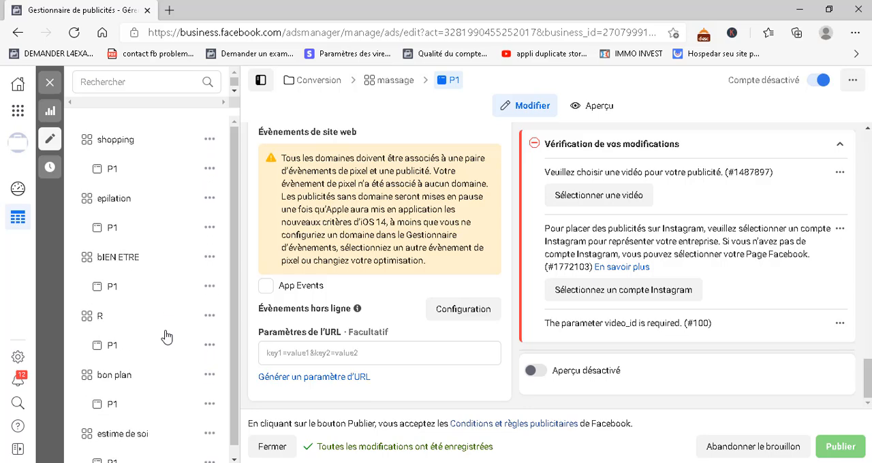
{"action": "scroll", "coordinate": [167, 335], "scroll_direction": "down", "scroll_amount": 3}
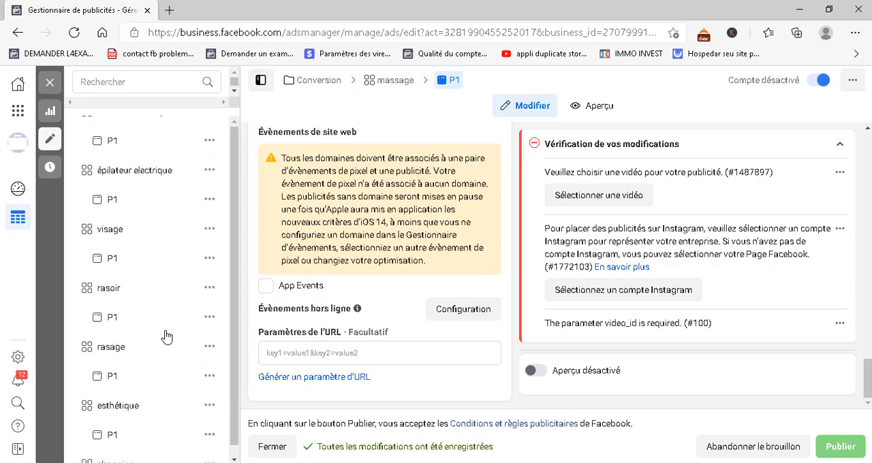
{"action": "scroll", "coordinate": [166, 335], "scroll_direction": "up", "scroll_amount": 15}
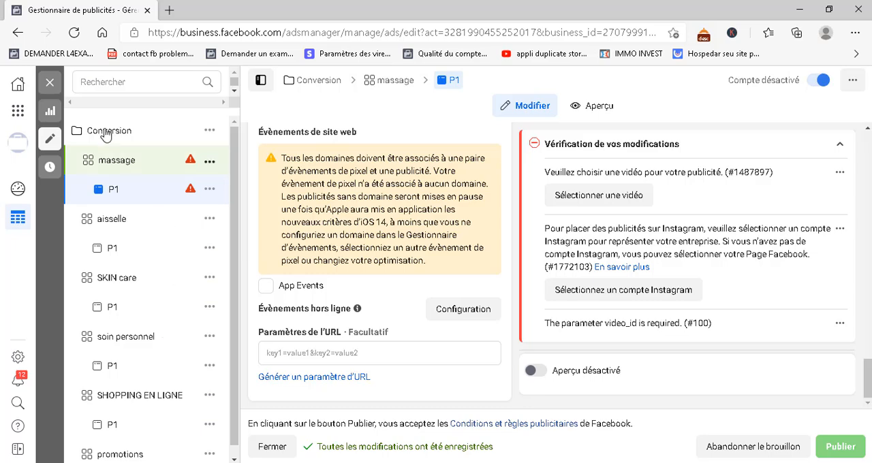
Close the P1 ad's editor and go back to the list of ads
{"action": "left_click", "coordinate": [50, 83]}
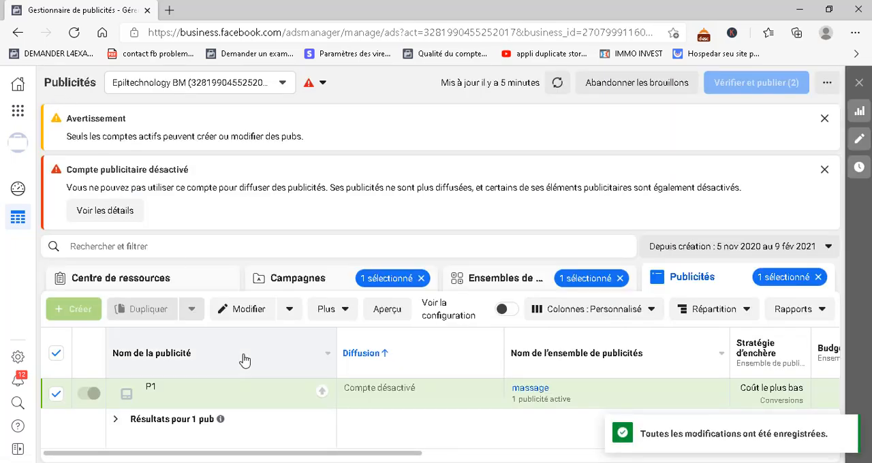
{"action": "left_click", "coordinate": [539, 400]}
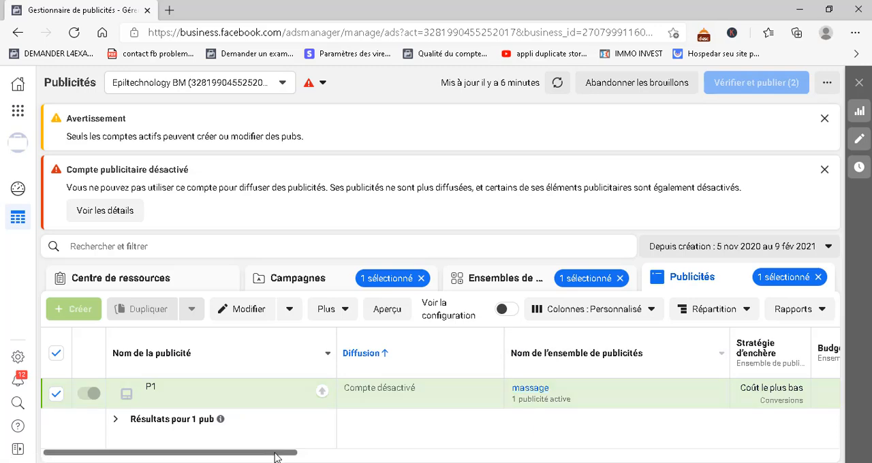
{"action": "left_click_drag", "start_coordinate": [276, 457], "coordinate": [164, 454]}
{"action": "mouse_move", "coordinate": [228, 401]}
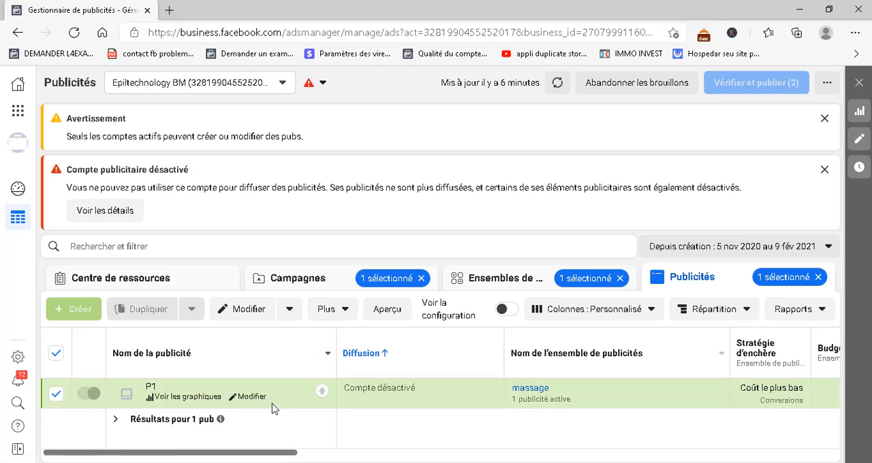
Show the campaign's list of ad sets and dismiss the general warning and disabled ad account notices
{"action": "left_click", "coordinate": [501, 285]}
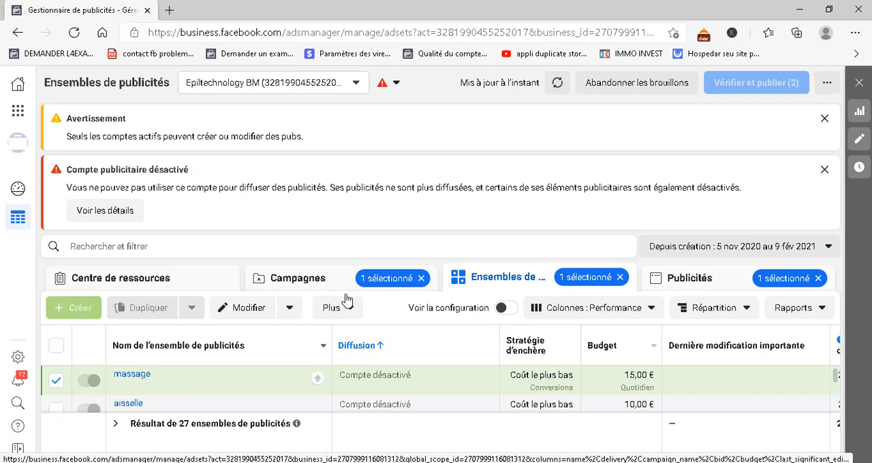
{"action": "scroll", "coordinate": [419, 409], "scroll_direction": "down", "scroll_amount": 1}
{"action": "scroll", "coordinate": [421, 411], "scroll_direction": "down", "scroll_amount": 1}
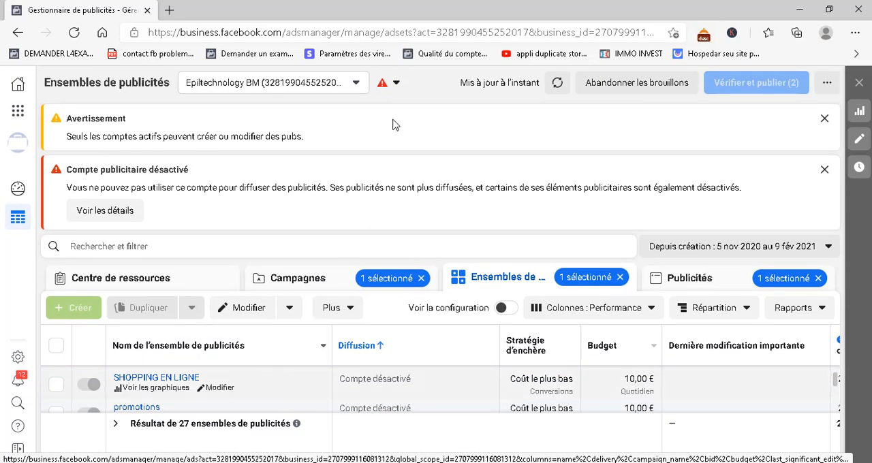
{"action": "left_click", "coordinate": [825, 118]}
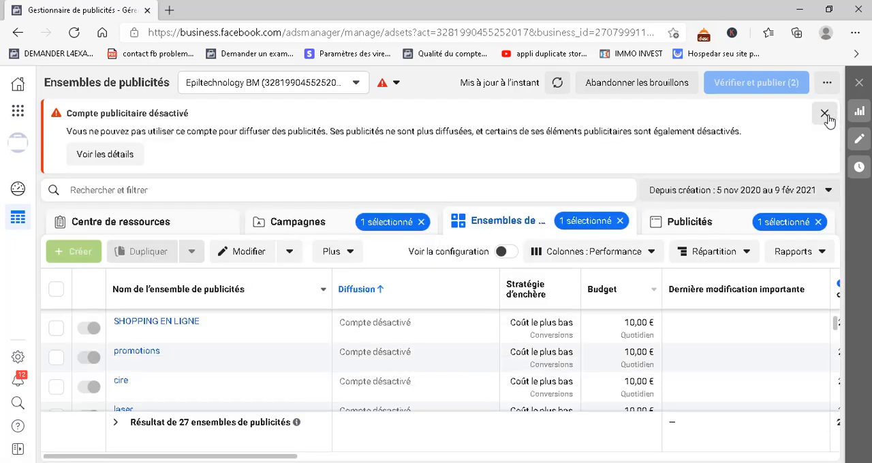
{"action": "left_click", "coordinate": [825, 115]}
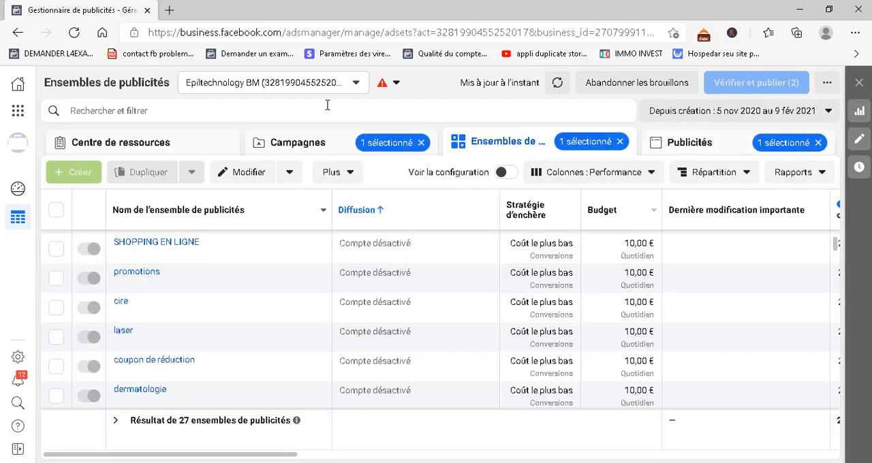
Walk through the hierarchy from the Conversion campaign to its ad sets and the ad inside the massage ad set
{"action": "left_click", "coordinate": [300, 148]}
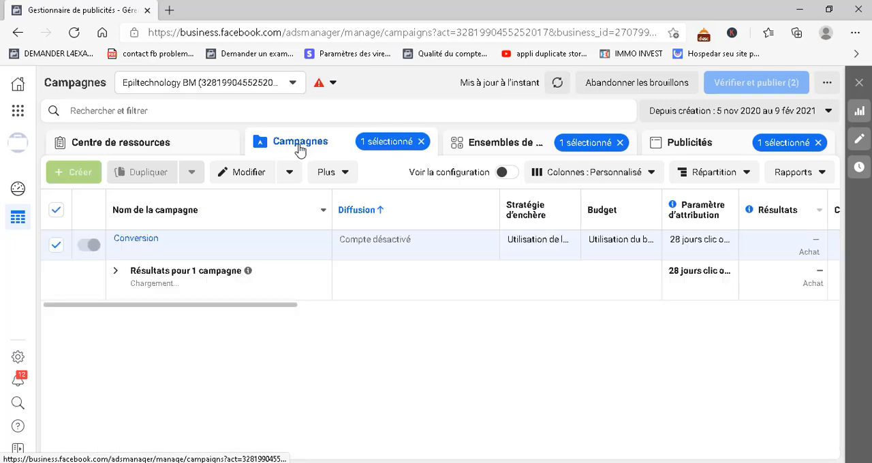
{"action": "left_click", "coordinate": [494, 141]}
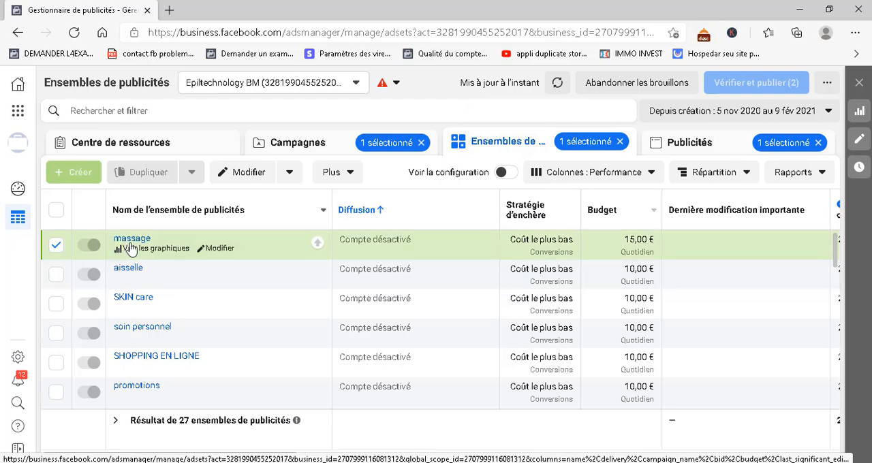
{"action": "left_click", "coordinate": [135, 241]}
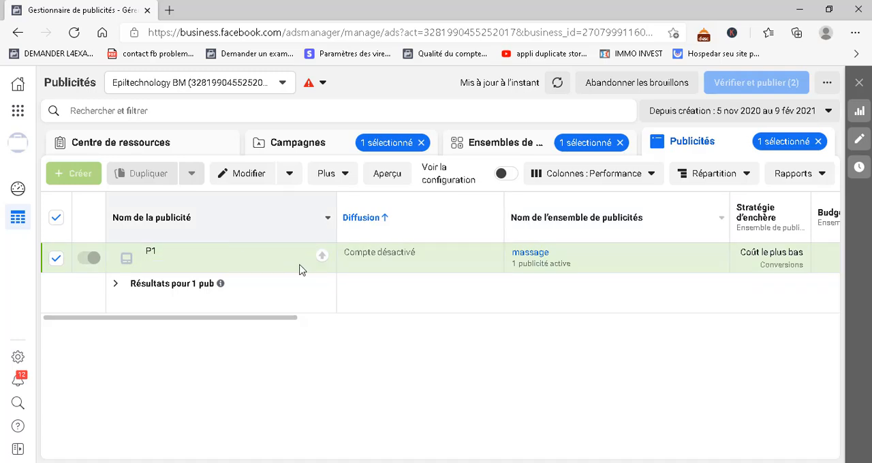
{"action": "mouse_move", "coordinate": [300, 270]}
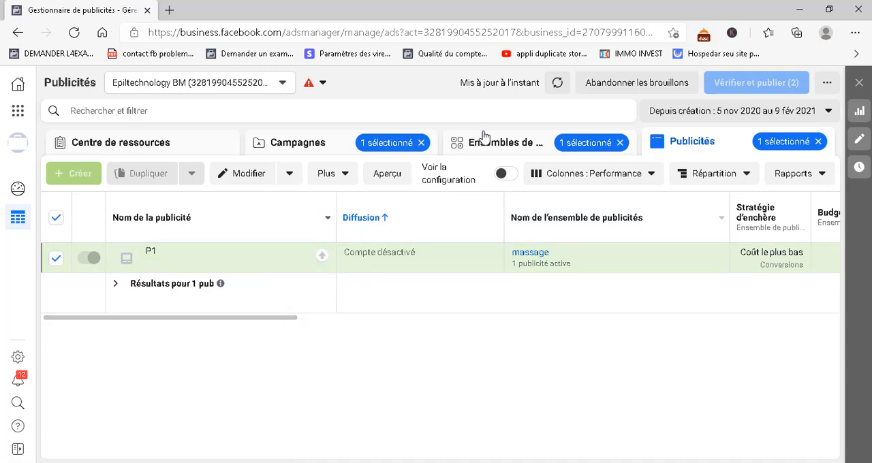
Return to the list of ad sets and open the massage ad set for editing
{"action": "left_click", "coordinate": [503, 156]}
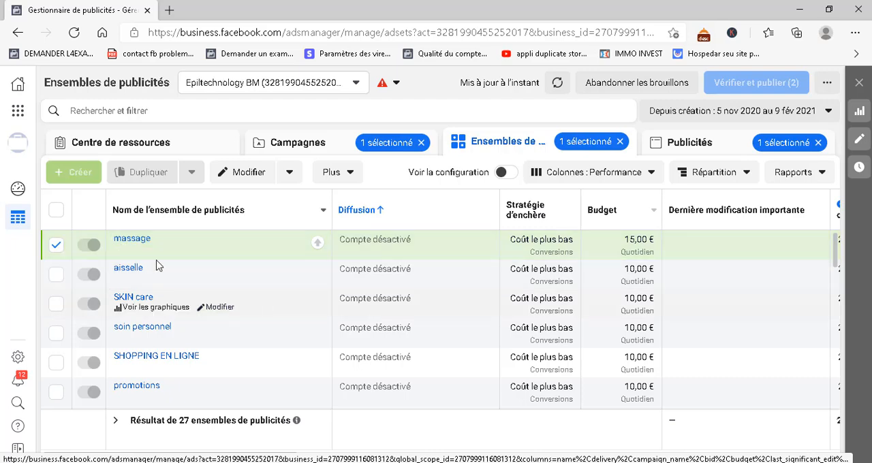
{"action": "scroll", "coordinate": [185, 348], "scroll_direction": "down", "scroll_amount": 3}
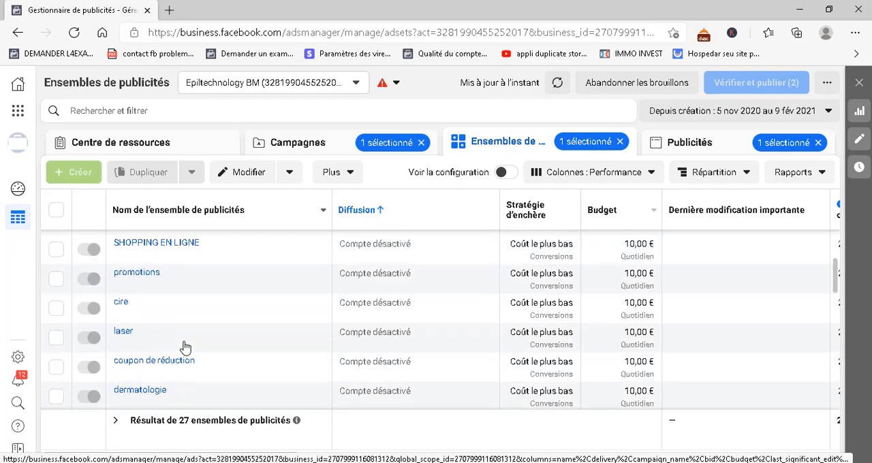
{"action": "scroll", "coordinate": [186, 347], "scroll_direction": "up", "scroll_amount": 4}
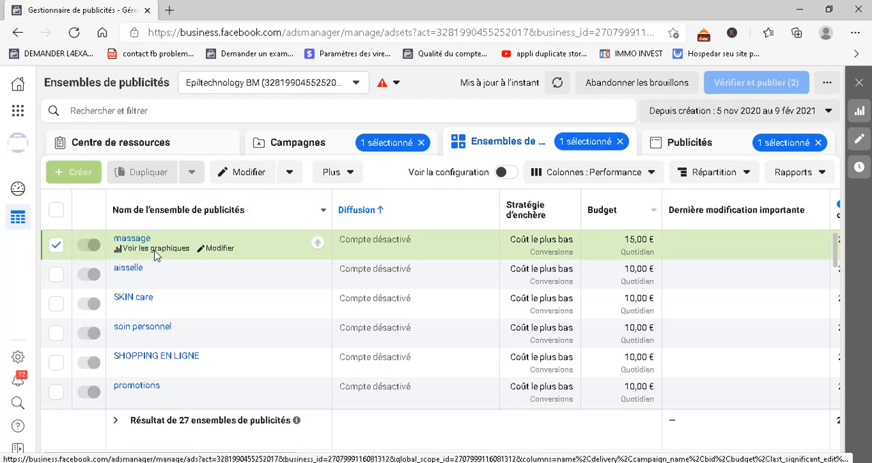
{"action": "left_click", "coordinate": [214, 251]}
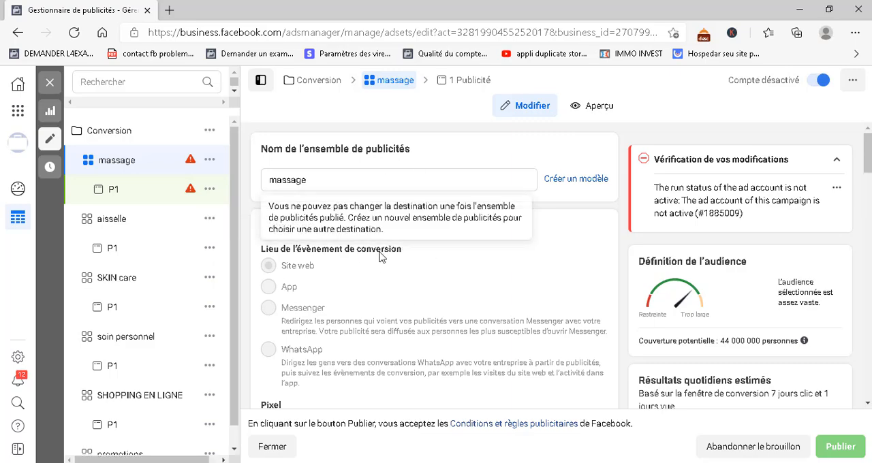
Review the massage ad set's conversion, budget and schedule, audience and placement settings
{"action": "scroll", "coordinate": [381, 256], "scroll_direction": "down", "scroll_amount": 3}
{"action": "scroll", "coordinate": [382, 253], "scroll_direction": "up", "scroll_amount": 3}
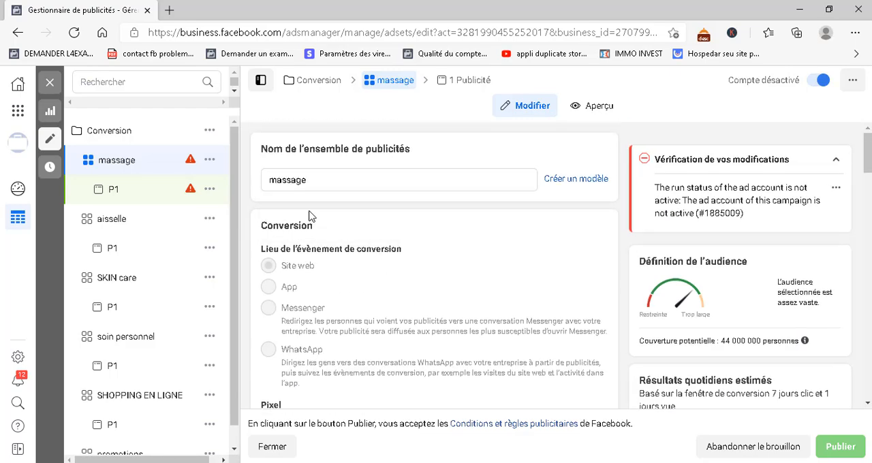
{"action": "scroll", "coordinate": [360, 282], "scroll_direction": "down", "scroll_amount": 10}
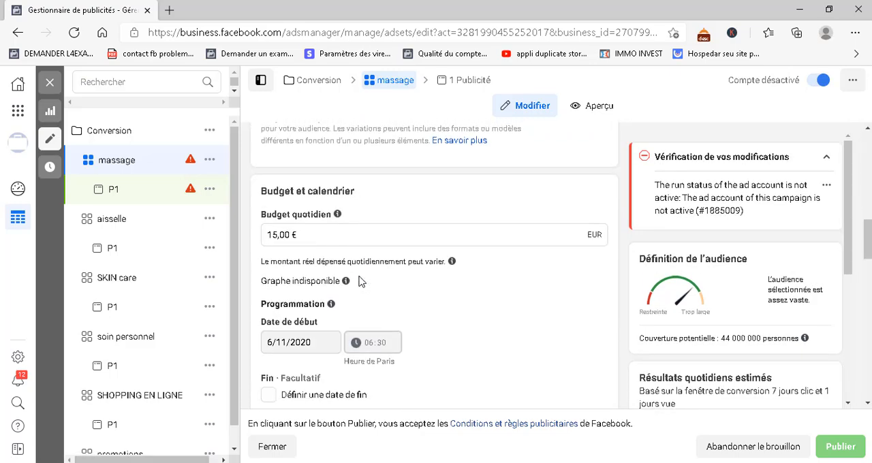
{"action": "scroll", "coordinate": [360, 278], "scroll_direction": "down", "scroll_amount": 1}
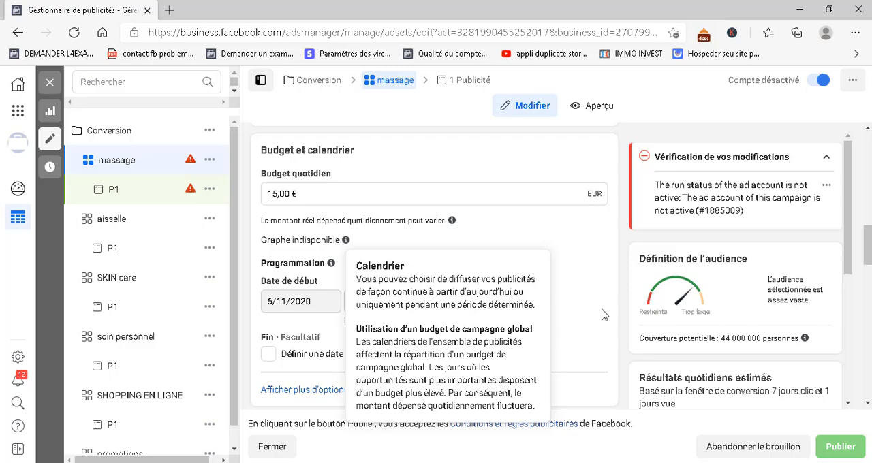
{"action": "scroll", "coordinate": [601, 315], "scroll_direction": "down", "scroll_amount": 8}
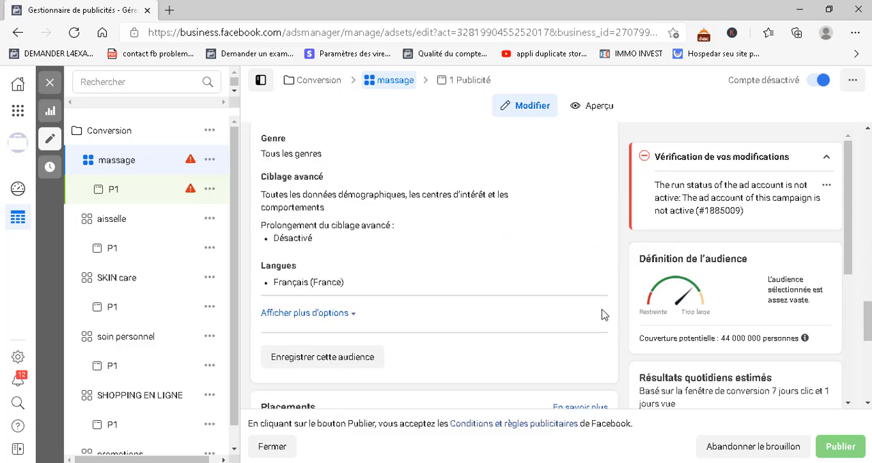
{"action": "scroll", "coordinate": [602, 315], "scroll_direction": "up", "scroll_amount": 1}
{"action": "scroll", "coordinate": [602, 315], "scroll_direction": "down", "scroll_amount": 2}
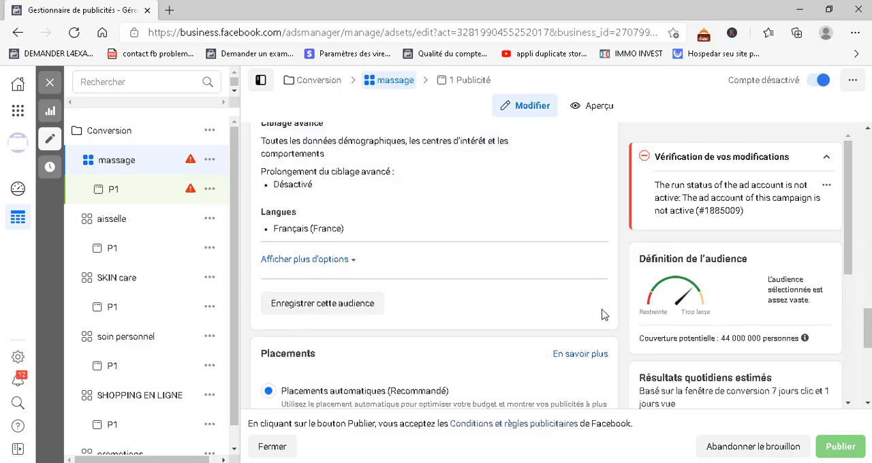
{"action": "scroll", "coordinate": [602, 315], "scroll_direction": "up", "scroll_amount": 1}
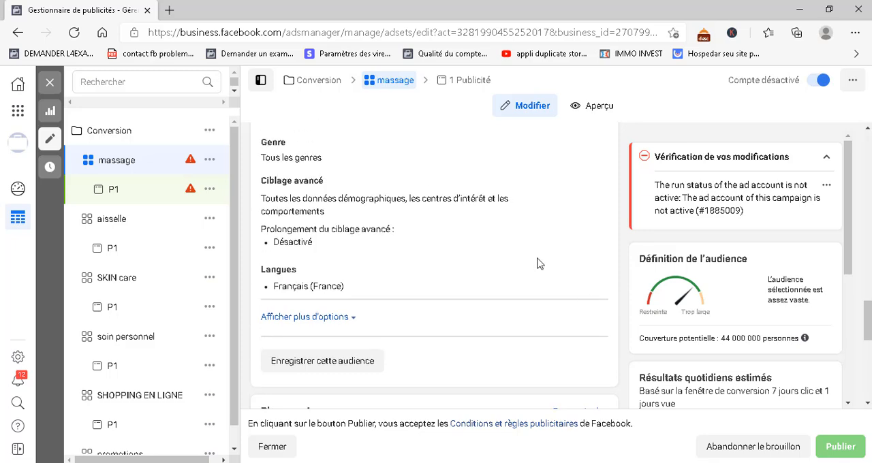
Edit the massage ad set's detailed targeting, search for "bien" and include the additional interest Bien-être
{"action": "mouse_move", "coordinate": [566, 220]}
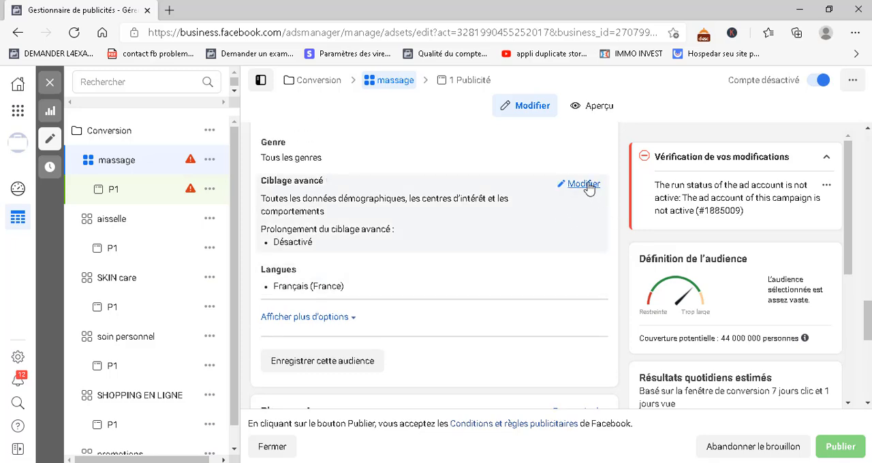
{"action": "left_click", "coordinate": [584, 185]}
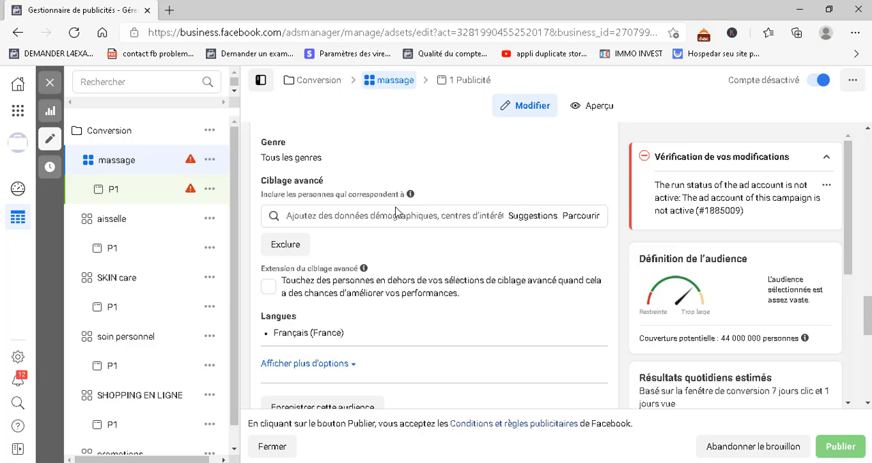
{"action": "left_click", "coordinate": [360, 222]}
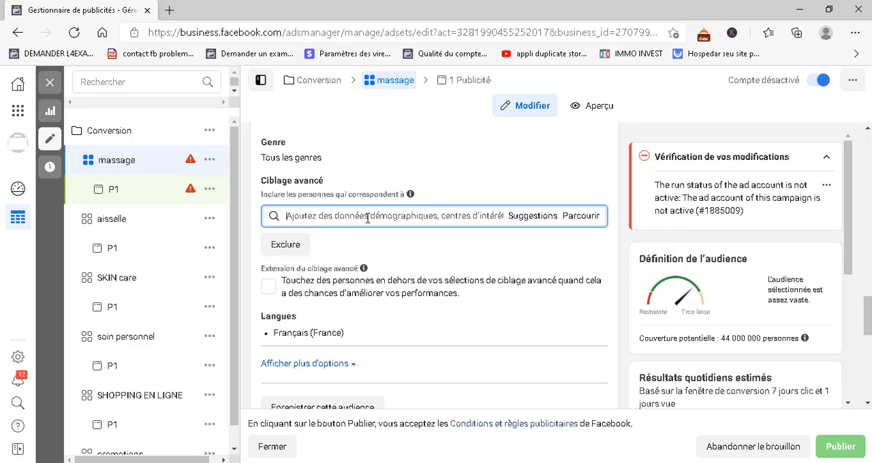
{"action": "type", "text": "bien"}
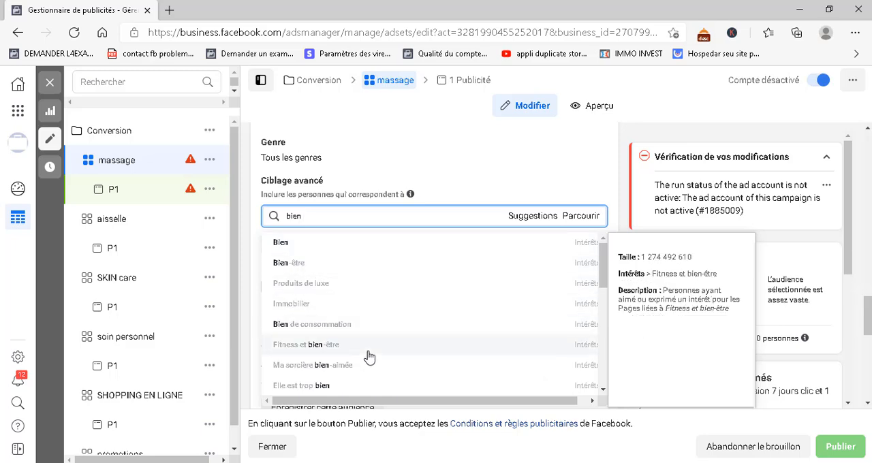
{"action": "scroll", "coordinate": [367, 356], "scroll_direction": "down", "scroll_amount": 2}
{"action": "scroll", "coordinate": [369, 356], "scroll_direction": "down", "scroll_amount": 5}
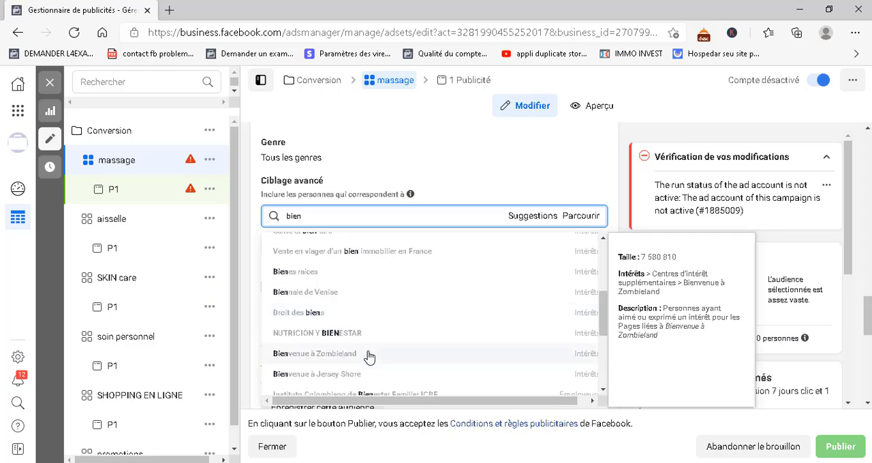
{"action": "scroll", "coordinate": [368, 356], "scroll_direction": "down", "scroll_amount": 2}
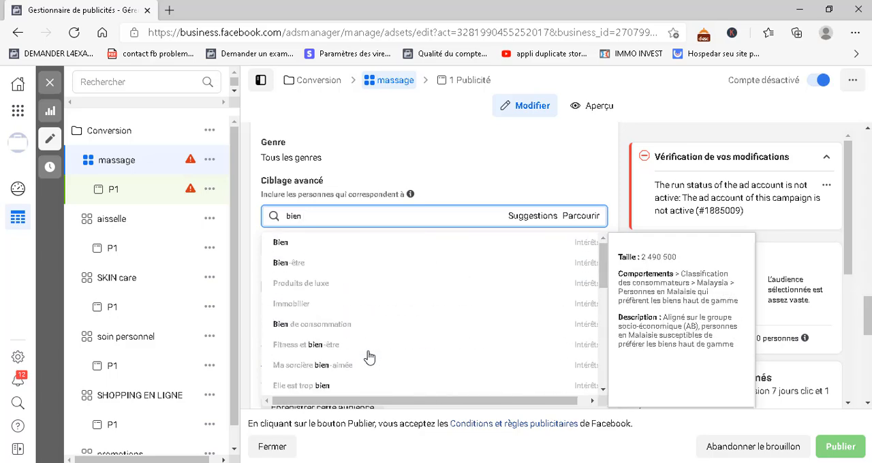
{"action": "left_click", "coordinate": [295, 270]}
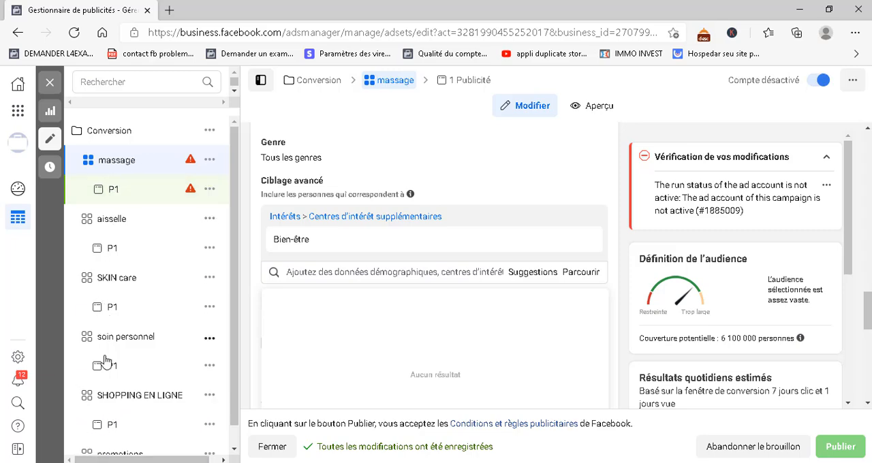
Check the aisselle ad set's detailed targeting, and remove the Skin care interest from the SKIN care ad set
{"action": "left_click", "coordinate": [121, 225]}
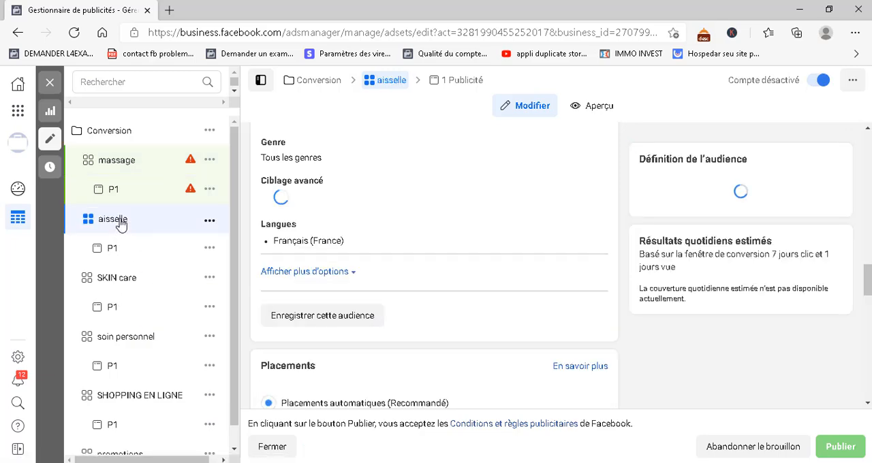
{"action": "mouse_move", "coordinate": [536, 240]}
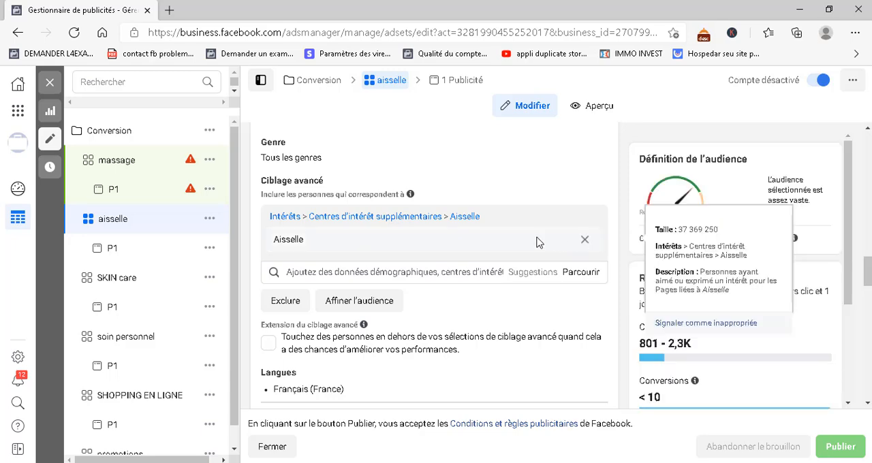
{"action": "left_click", "coordinate": [119, 285]}
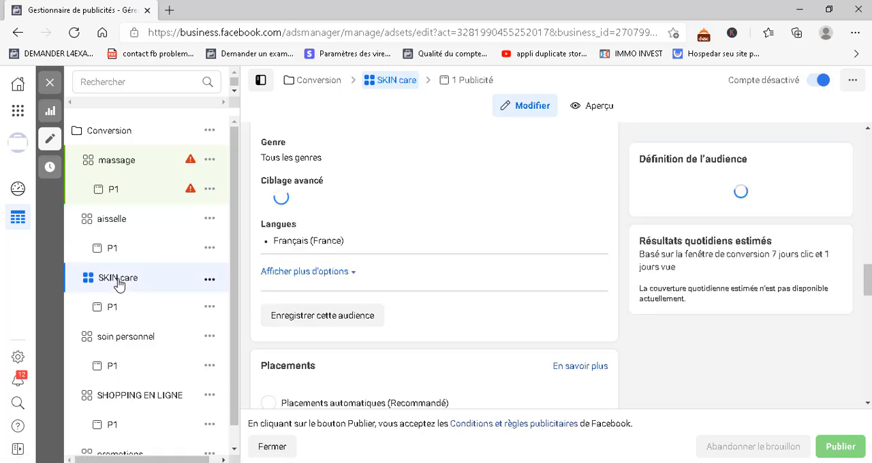
{"action": "mouse_move", "coordinate": [539, 235]}
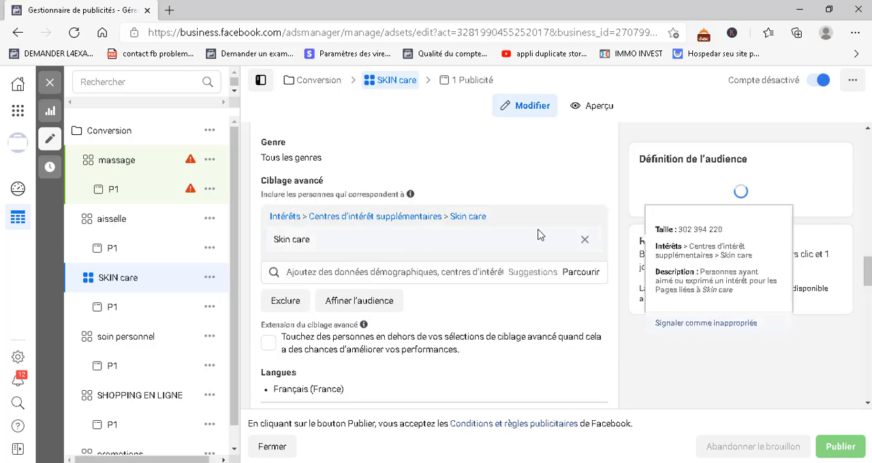
{"action": "left_click", "coordinate": [584, 242]}
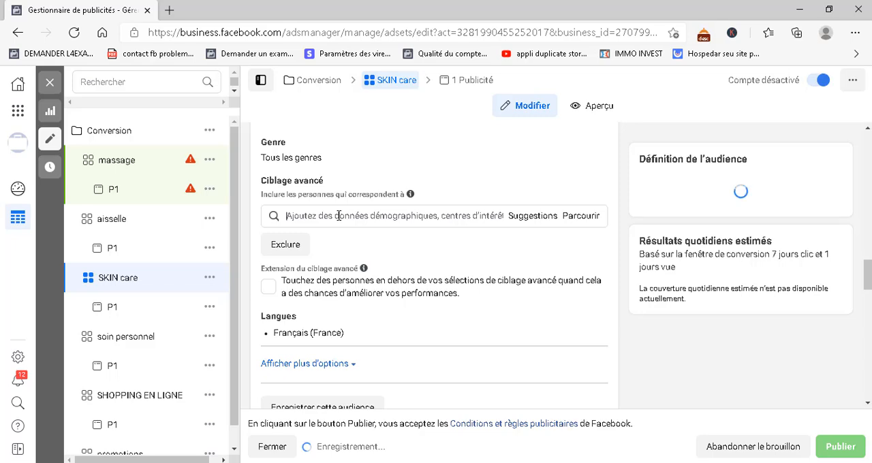
Search the SKIN care ad set's detailed targeting for "visage" and clear the search without adding an interest
{"action": "left_click", "coordinate": [339, 216]}
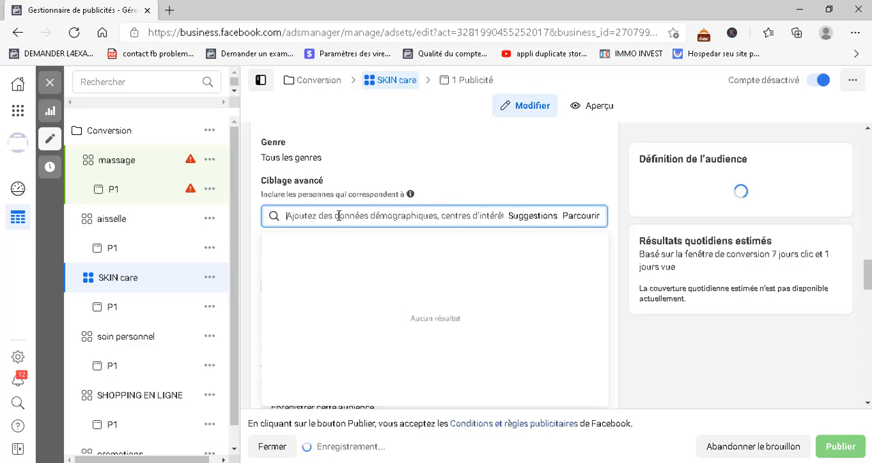
{"action": "type", "text": "c"}
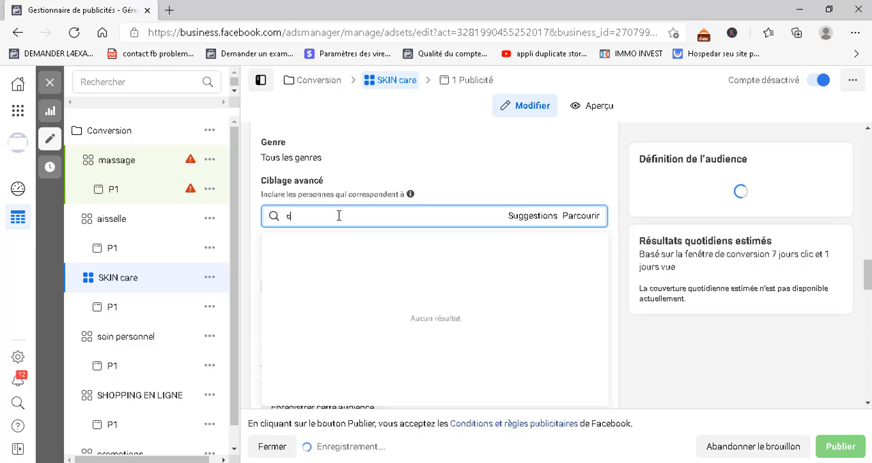
{"action": "key", "text": "BackSpace"}
{"action": "type", "text": "visage"}
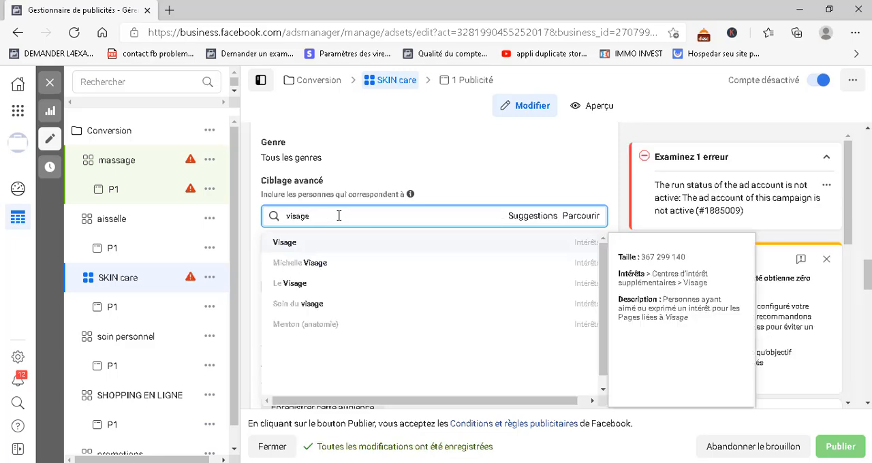
{"action": "key", "text": "BackSpace"}
{"action": "key", "text": "BackSpace"}
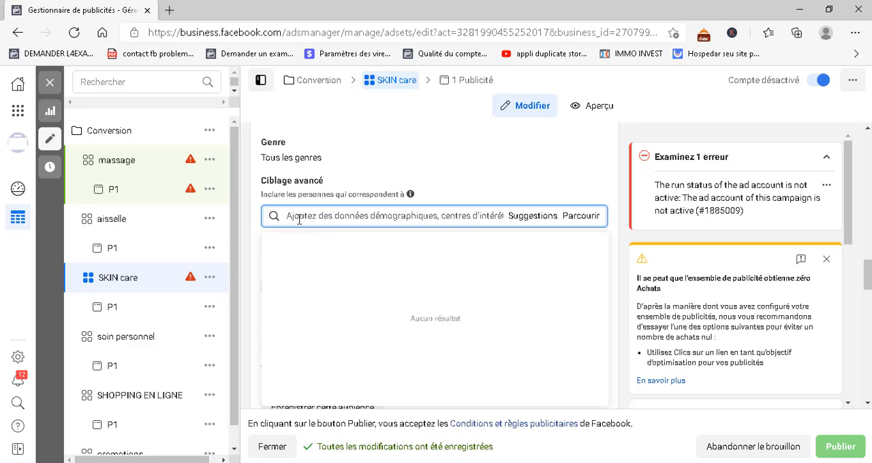
{"action": "left_click", "coordinate": [258, 217]}
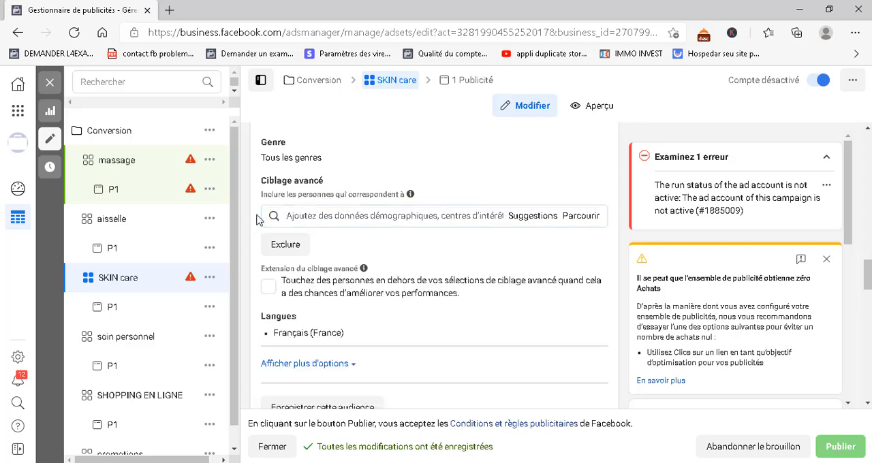
Close the ad set editor, show the ad inside the SKIN care ad set, and return to the list of ad sets
{"action": "left_click", "coordinate": [52, 84]}
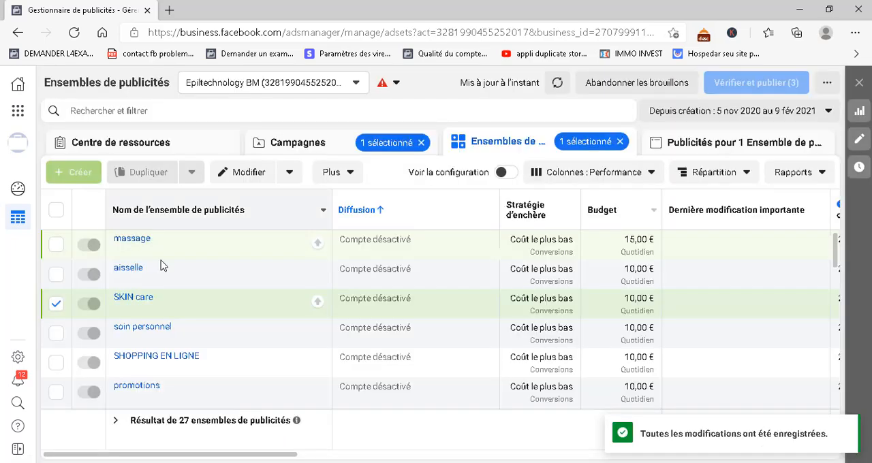
{"action": "mouse_move", "coordinate": [259, 252]}
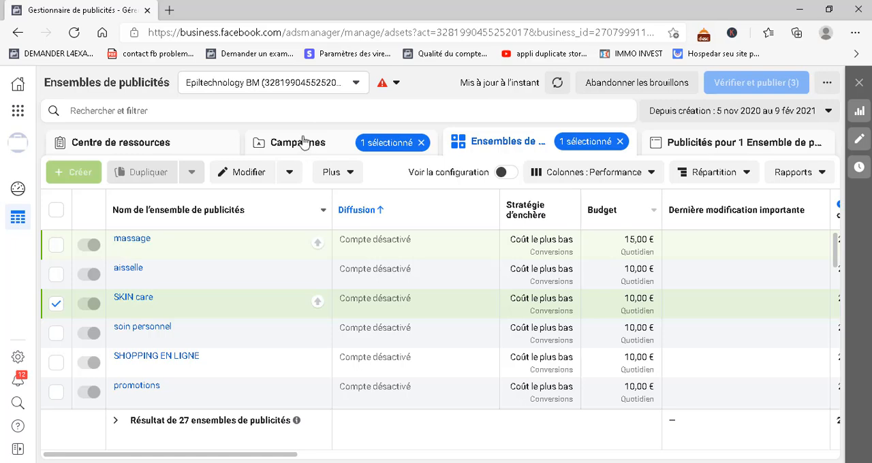
{"action": "left_click", "coordinate": [694, 149]}
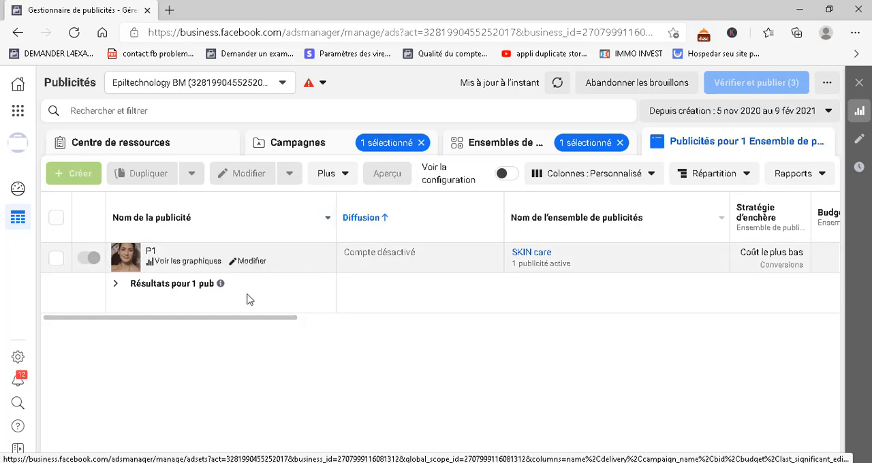
{"action": "left_click", "coordinate": [538, 149]}
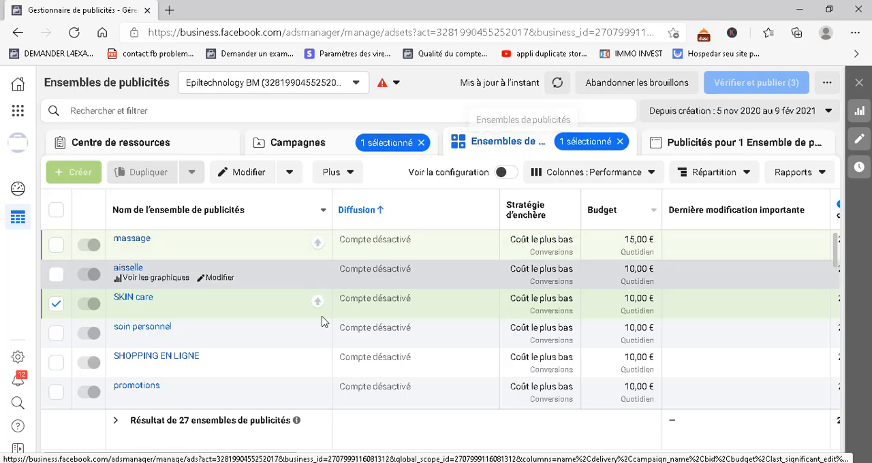
Reopen the SKIN care ad set, review its conversion, audience and detailed targeting settings, and close the editor
{"action": "left_click", "coordinate": [217, 309]}
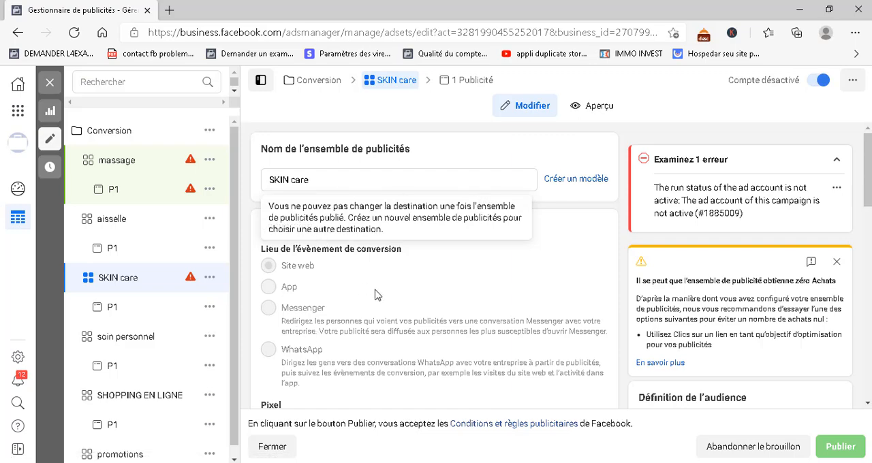
{"action": "scroll", "coordinate": [379, 306], "scroll_direction": "down", "scroll_amount": 10}
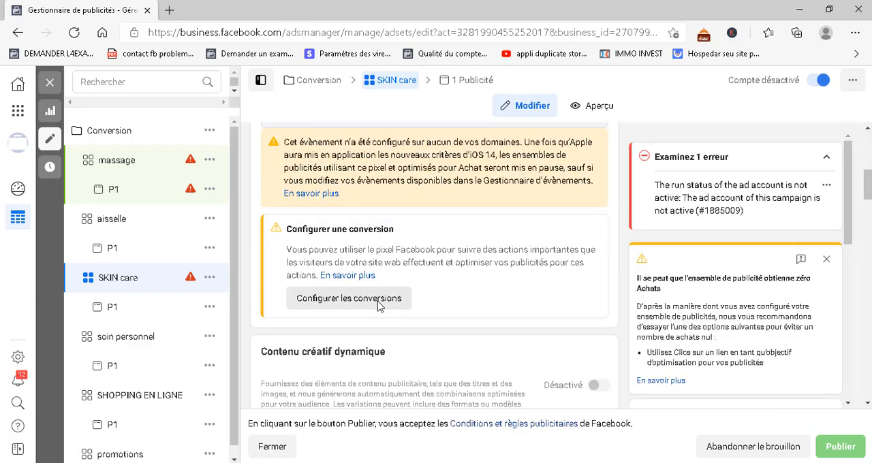
{"action": "scroll", "coordinate": [380, 306], "scroll_direction": "down", "scroll_amount": 8}
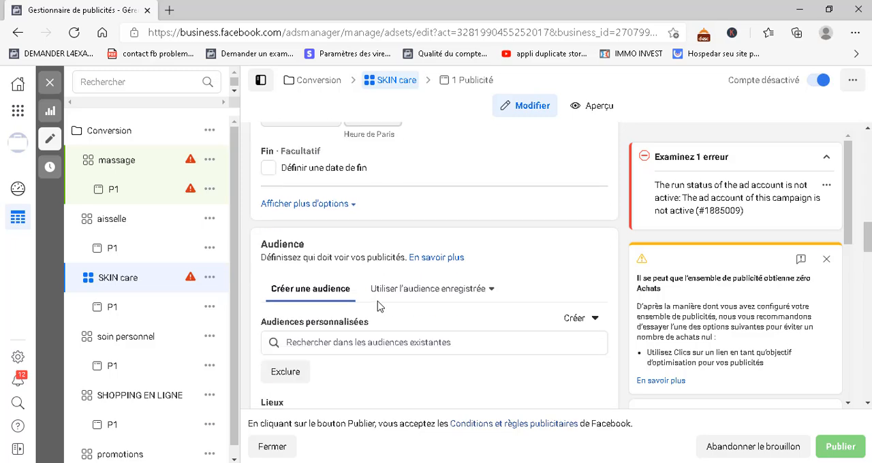
{"action": "scroll", "coordinate": [379, 307], "scroll_direction": "down", "scroll_amount": 5}
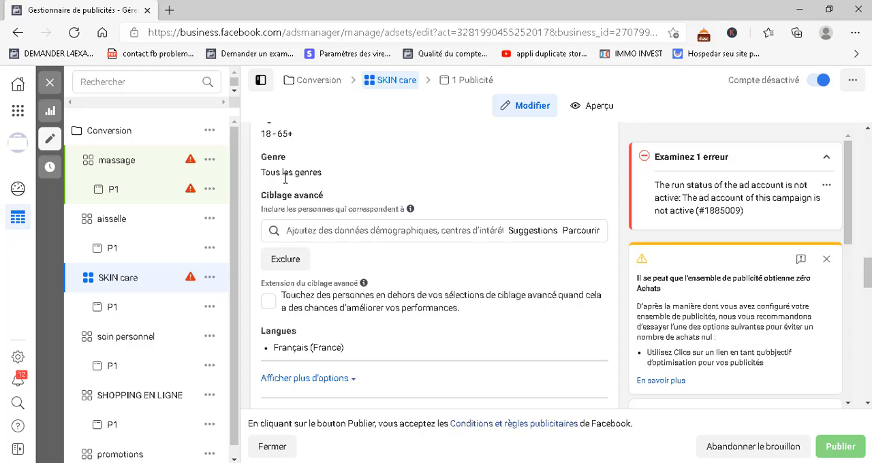
{"action": "left_click", "coordinate": [344, 233]}
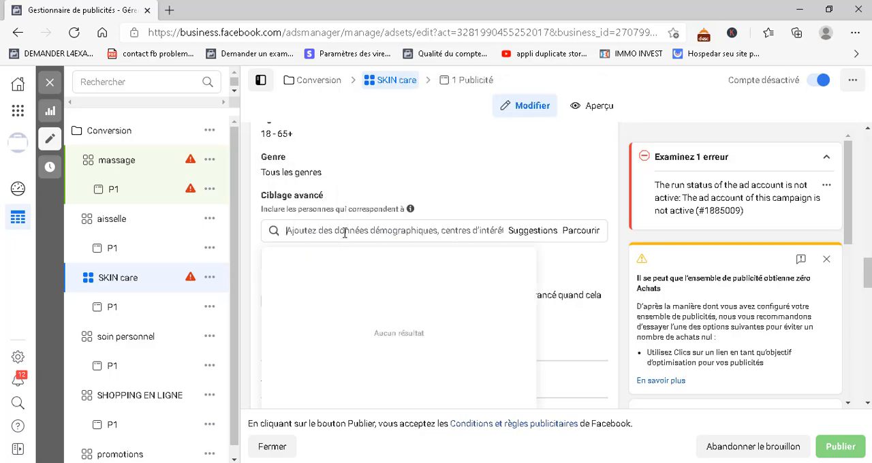
{"action": "left_click", "coordinate": [253, 223]}
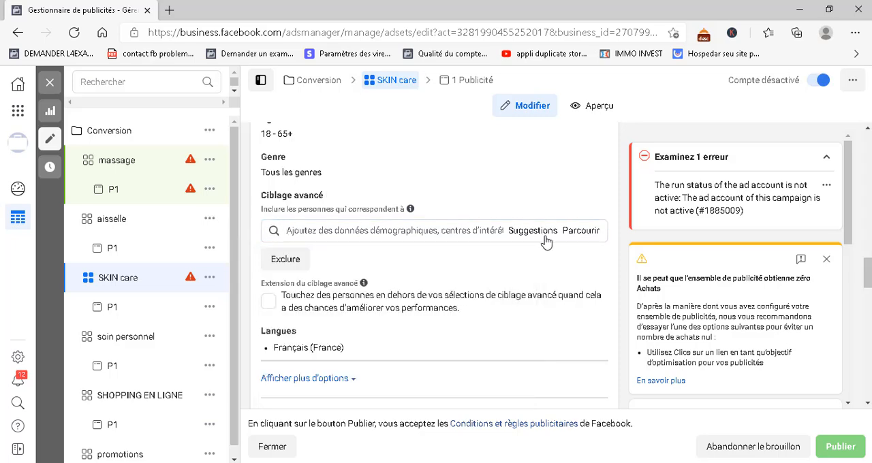
{"action": "scroll", "coordinate": [361, 204], "scroll_direction": "up", "scroll_amount": 4}
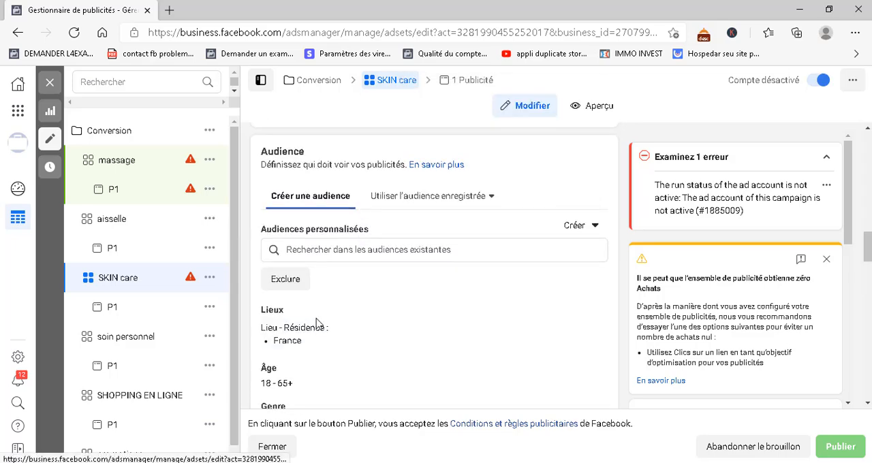
{"action": "left_click", "coordinate": [51, 83]}
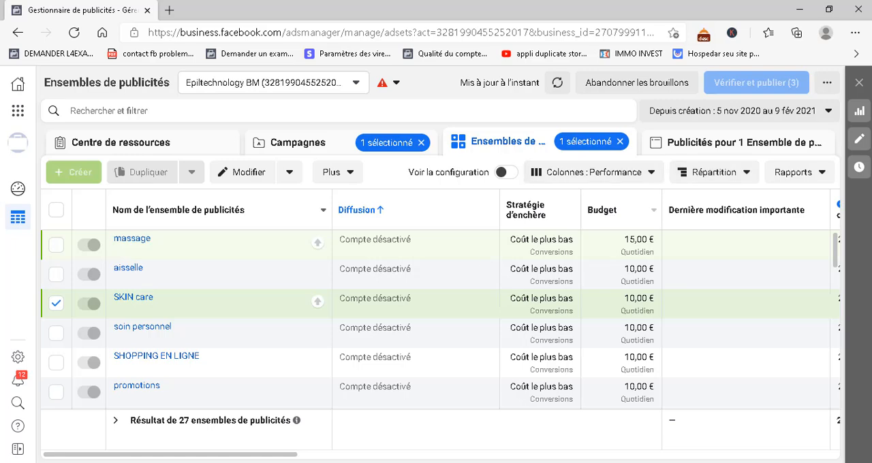
Look over the ad set table's further columns and browse the available column presets, including Optimisation and the customisation options
{"action": "left_click", "coordinate": [319, 459]}
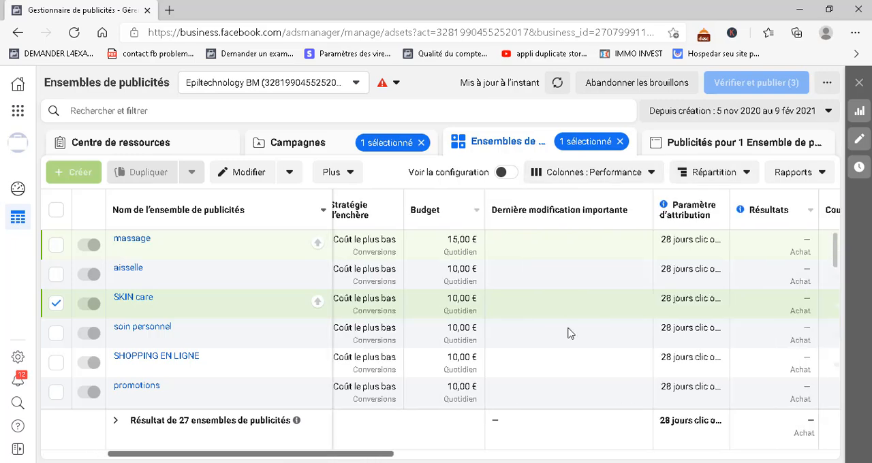
{"action": "left_click", "coordinate": [595, 175]}
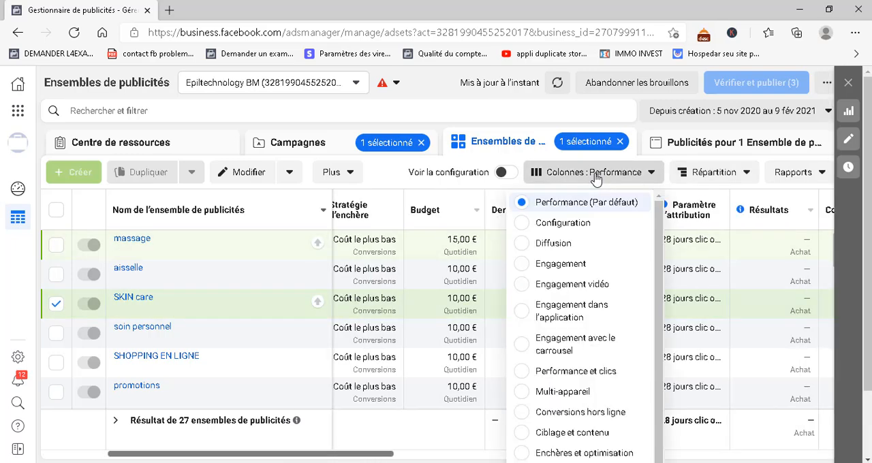
{"action": "scroll", "coordinate": [530, 429], "scroll_direction": "down", "scroll_amount": 3}
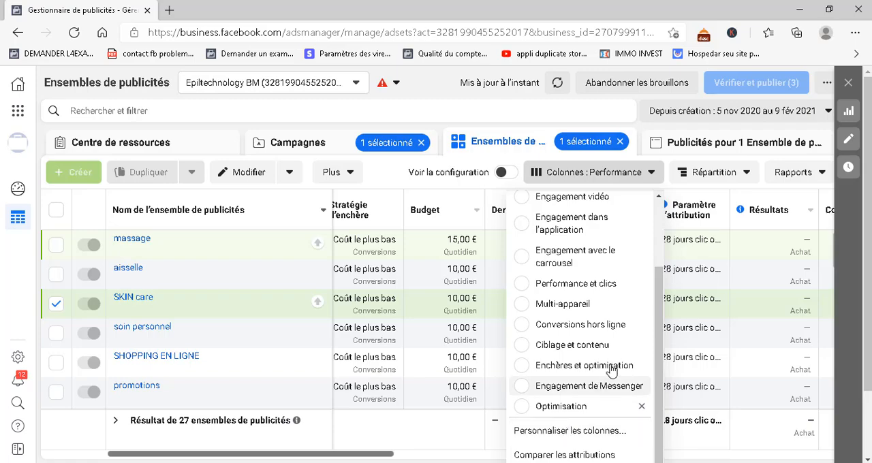
{"action": "scroll", "coordinate": [611, 370], "scroll_direction": "down", "scroll_amount": 1}
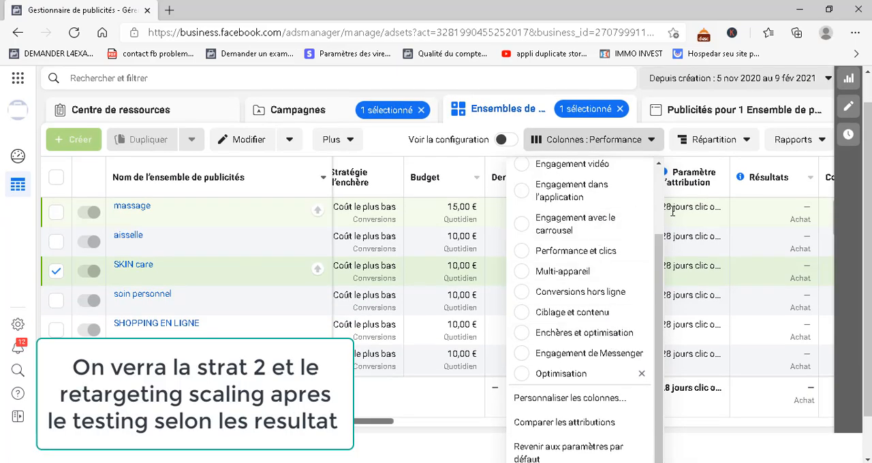
{"action": "scroll", "coordinate": [587, 387], "scroll_direction": "down", "scroll_amount": 1}
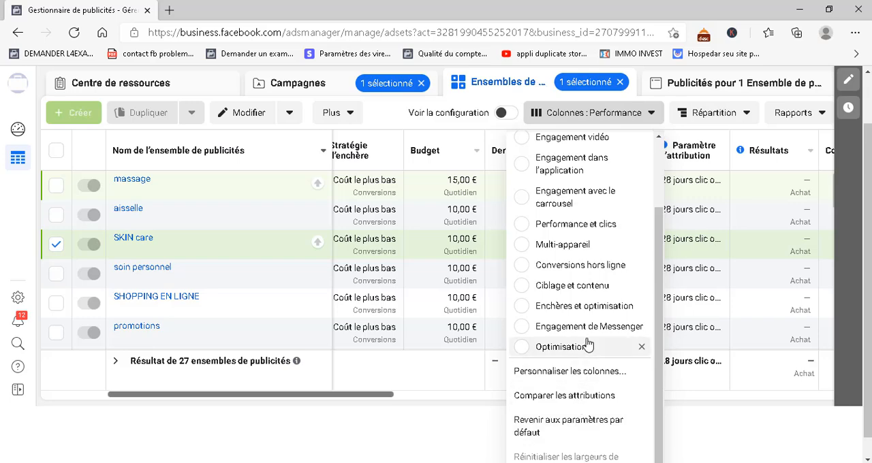
{"action": "scroll", "coordinate": [583, 347], "scroll_direction": "up", "scroll_amount": 1}
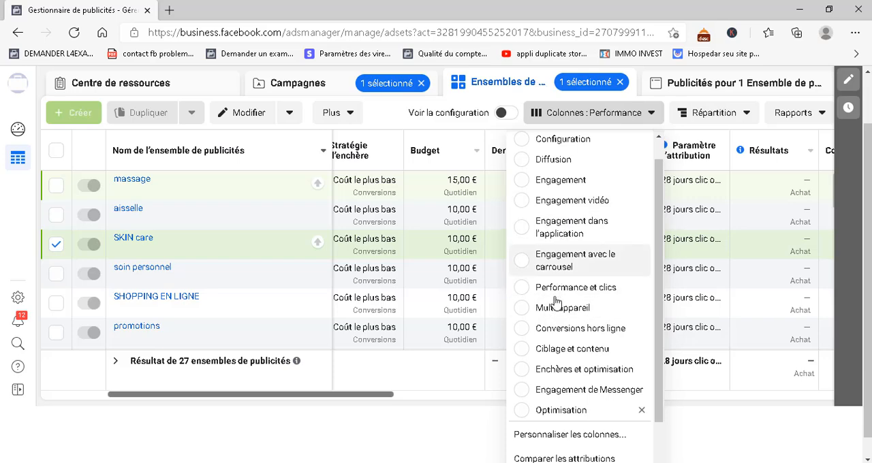
Open the column customisation dialog for the ad set table and review the list of selected columns
{"action": "scroll", "coordinate": [555, 306], "scroll_direction": "up", "scroll_amount": 1}
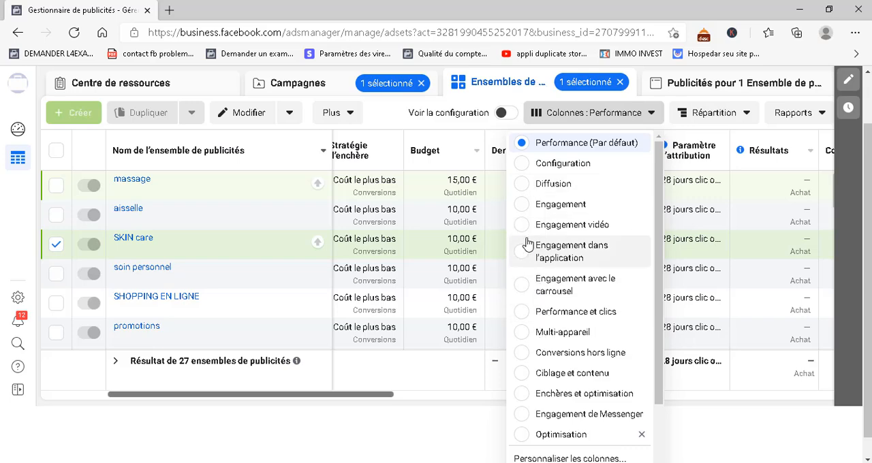
{"action": "scroll", "coordinate": [538, 341], "scroll_direction": "down", "scroll_amount": 3}
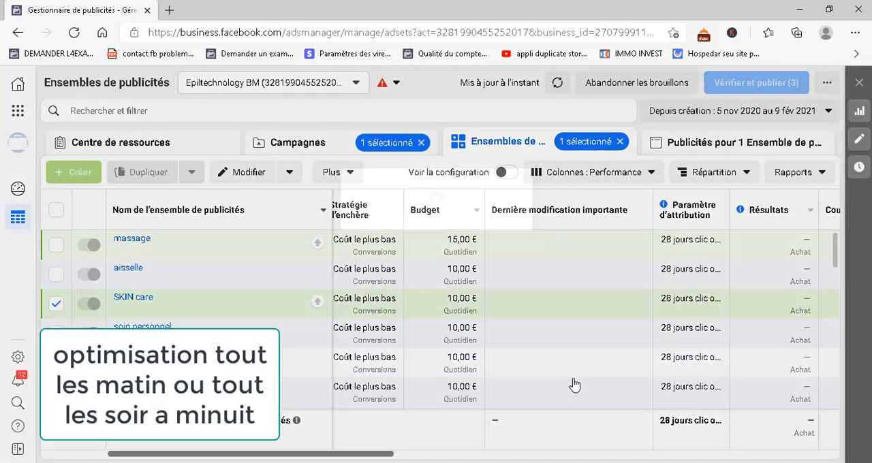
{"action": "left_click", "coordinate": [610, 374]}
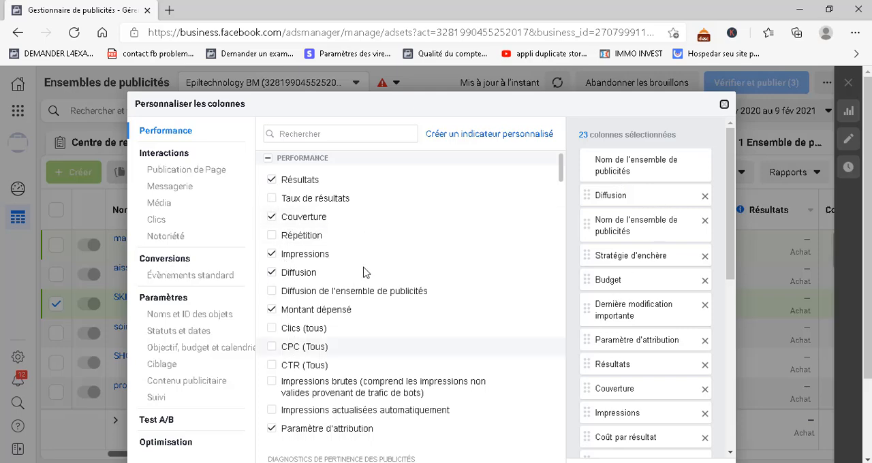
{"action": "scroll", "coordinate": [645, 307], "scroll_direction": "down", "scroll_amount": 5}
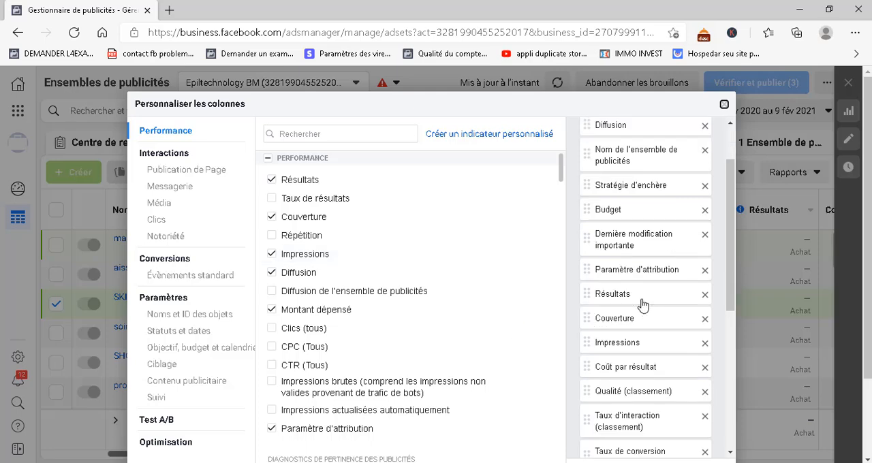
{"action": "scroll", "coordinate": [678, 345], "scroll_direction": "down", "scroll_amount": 1}
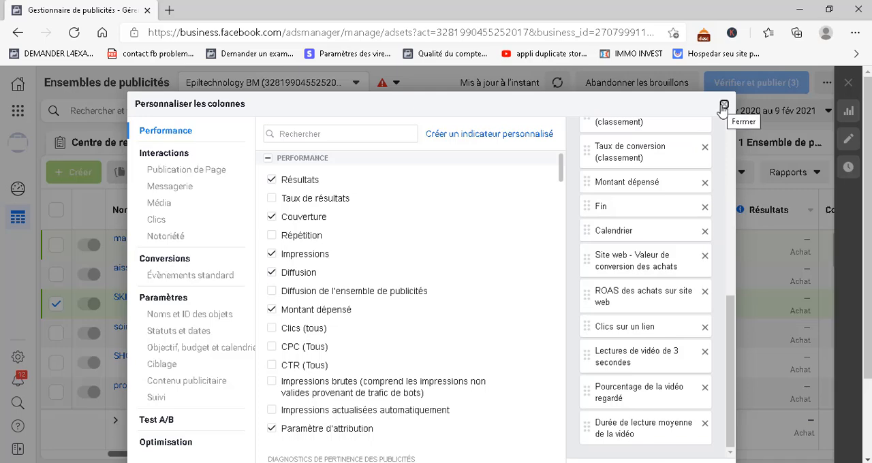
{"action": "scroll", "coordinate": [633, 259], "scroll_direction": "up", "scroll_amount": 1}
{"action": "scroll", "coordinate": [633, 265], "scroll_direction": "down", "scroll_amount": 1}
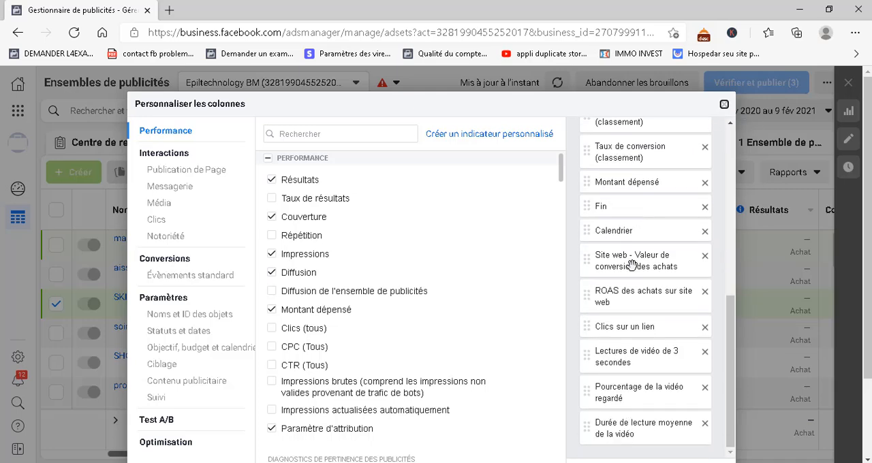
Remove every selected column from the custom layout except the fixed Nom de l'ensemble de publicités column
{"action": "left_click", "coordinate": [705, 148]}
{"action": "left_click", "coordinate": [706, 149]}
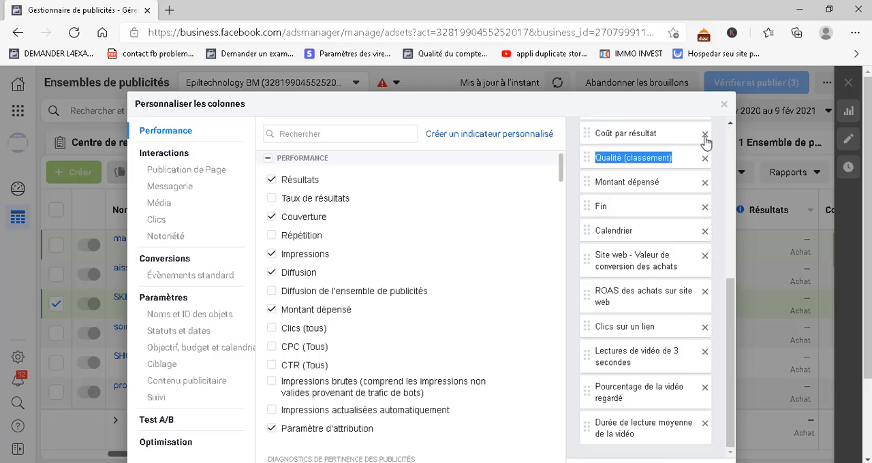
{"action": "left_click", "coordinate": [705, 137]}
{"action": "left_click", "coordinate": [705, 136]}
{"action": "left_click", "coordinate": [705, 136]}
{"action": "left_click", "coordinate": [705, 136]}
{"action": "left_click", "coordinate": [705, 136]}
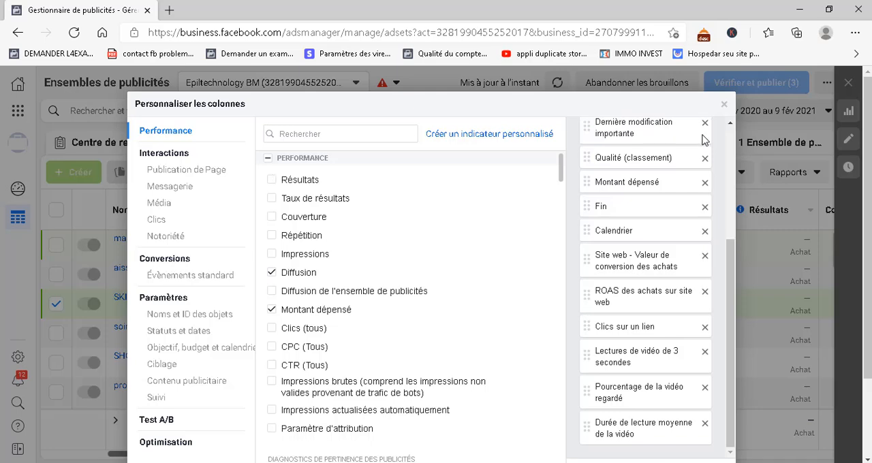
{"action": "left_click_drag", "start_coordinate": [704, 133], "coordinate": [703, 122]}
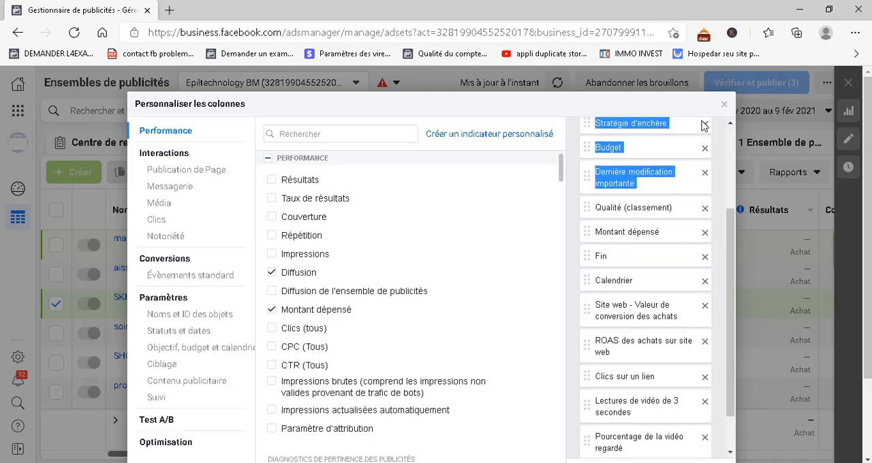
{"action": "left_click", "coordinate": [707, 406]}
{"action": "left_click", "coordinate": [706, 405]}
{"action": "left_click", "coordinate": [706, 405]}
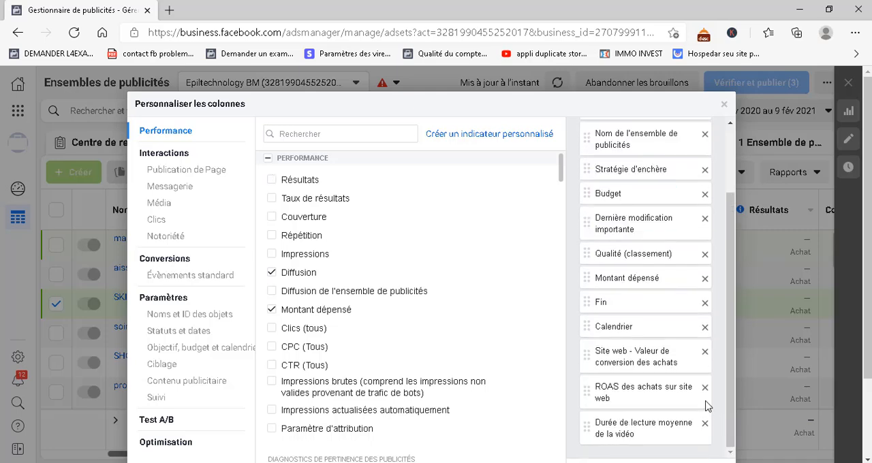
{"action": "left_click", "coordinate": [707, 382]}
{"action": "left_click", "coordinate": [706, 353]}
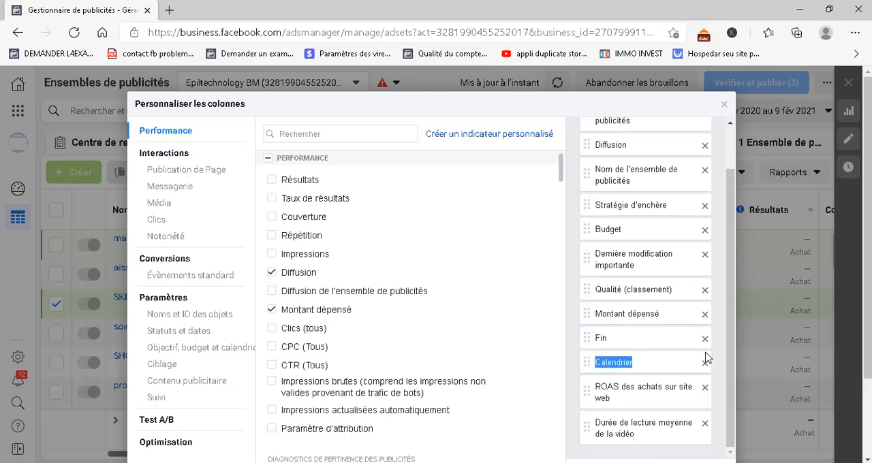
{"action": "left_click_drag", "start_coordinate": [706, 353], "coordinate": [706, 319]}
{"action": "left_click", "coordinate": [706, 319]}
{"action": "left_click", "coordinate": [706, 319]}
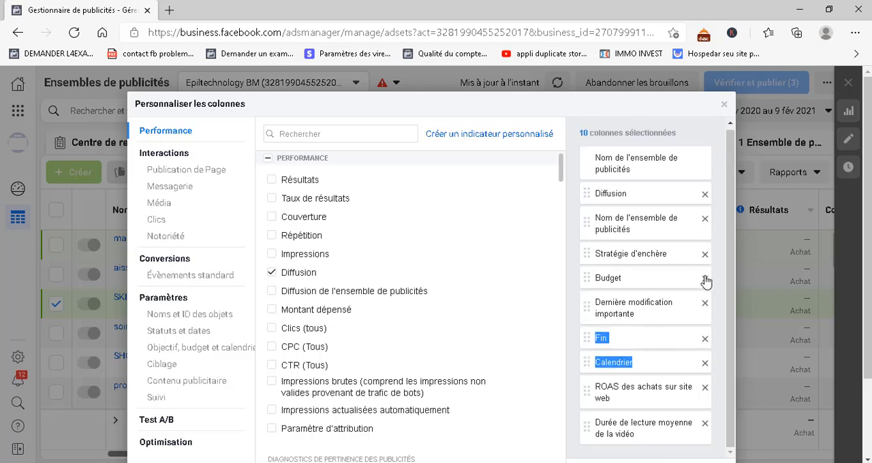
{"action": "left_click", "coordinate": [706, 280]}
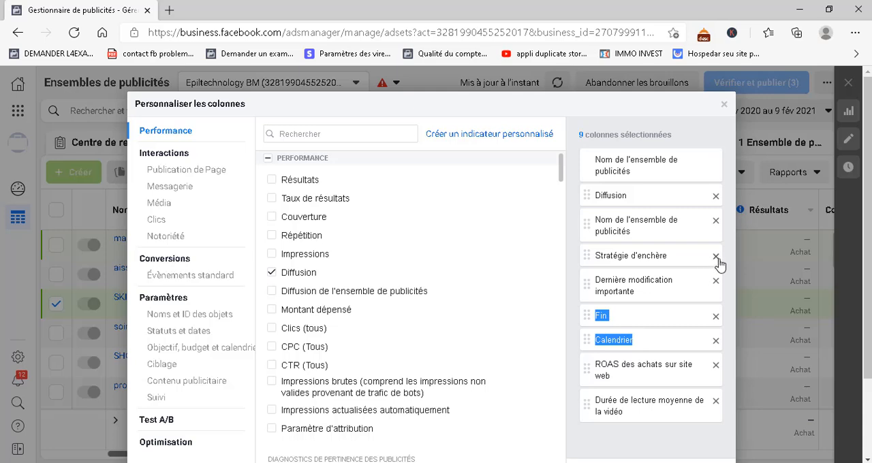
{"action": "left_click", "coordinate": [717, 257]}
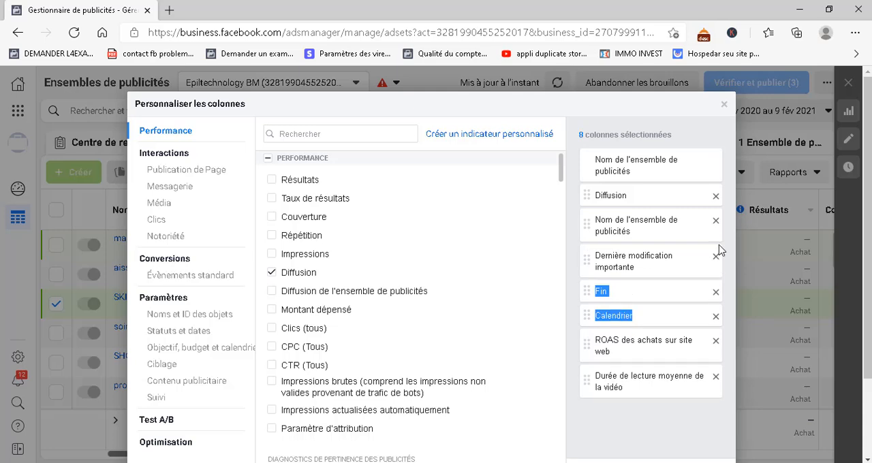
{"action": "left_click", "coordinate": [716, 222]}
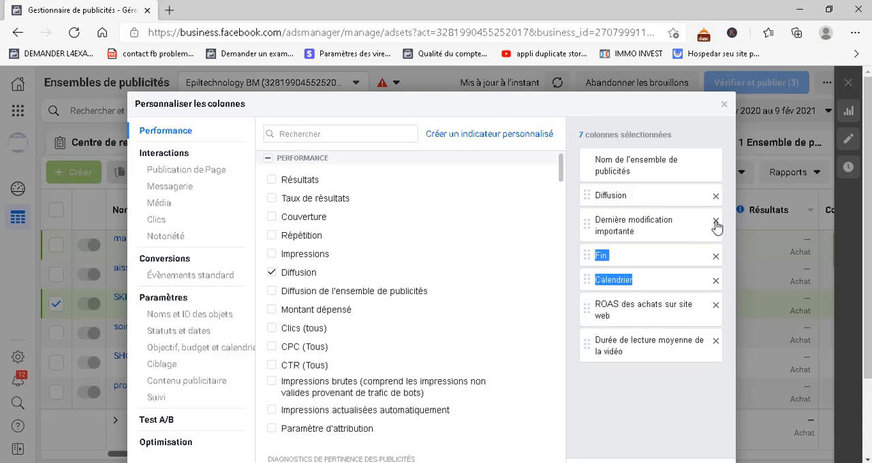
{"action": "left_click", "coordinate": [716, 198]}
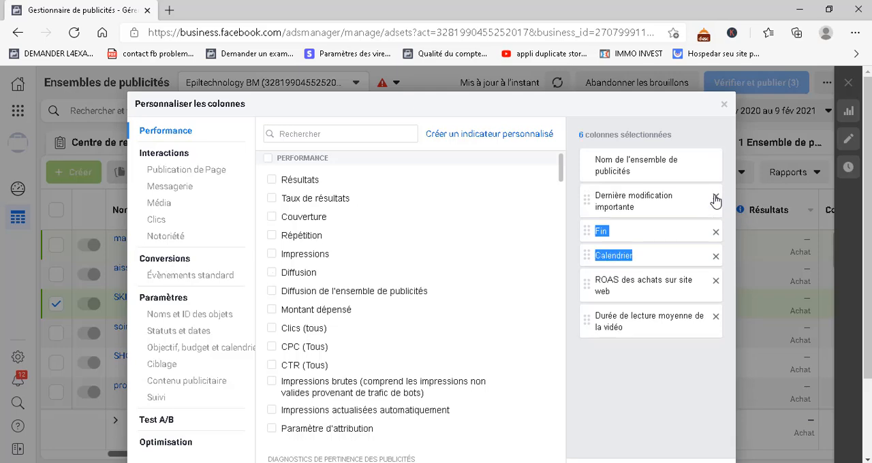
{"action": "left_click", "coordinate": [716, 197]}
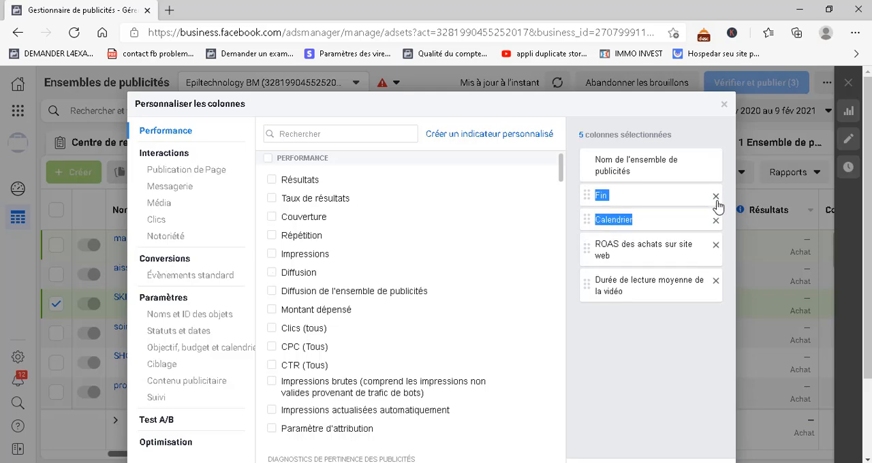
{"action": "left_click", "coordinate": [716, 197]}
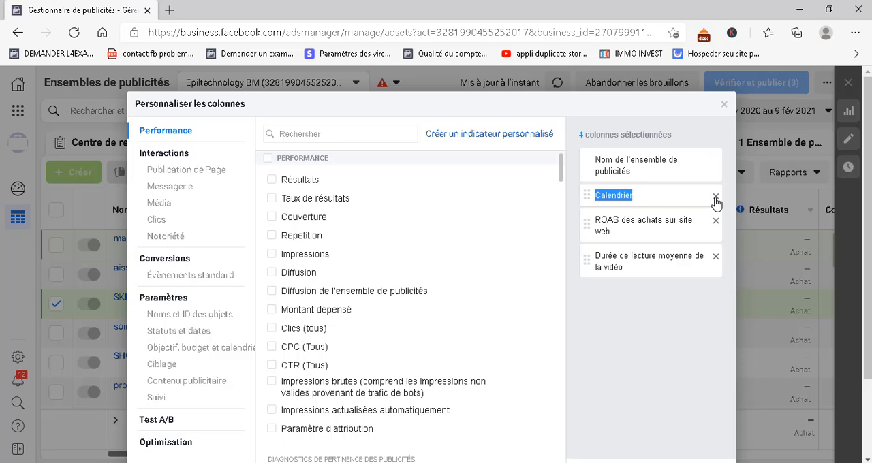
{"action": "left_click", "coordinate": [716, 198]}
{"action": "left_click", "coordinate": [716, 199]}
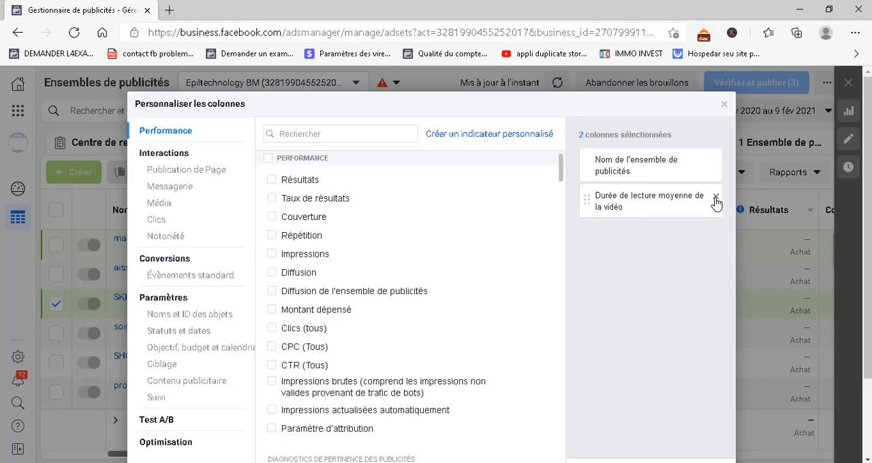
{"action": "left_click", "coordinate": [716, 199]}
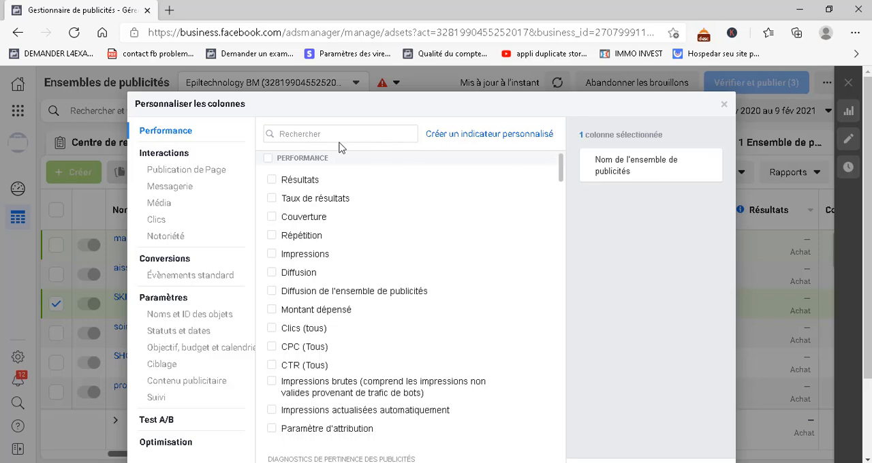
Search the available columns for "ctr", add CTR (taux de clics sur le lien), and clear the search
{"action": "left_click", "coordinate": [311, 137]}
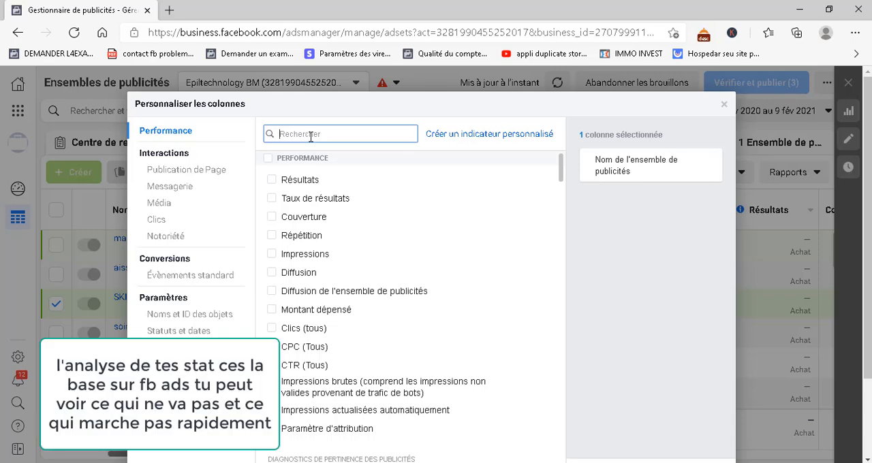
{"action": "type", "text": "ctr"}
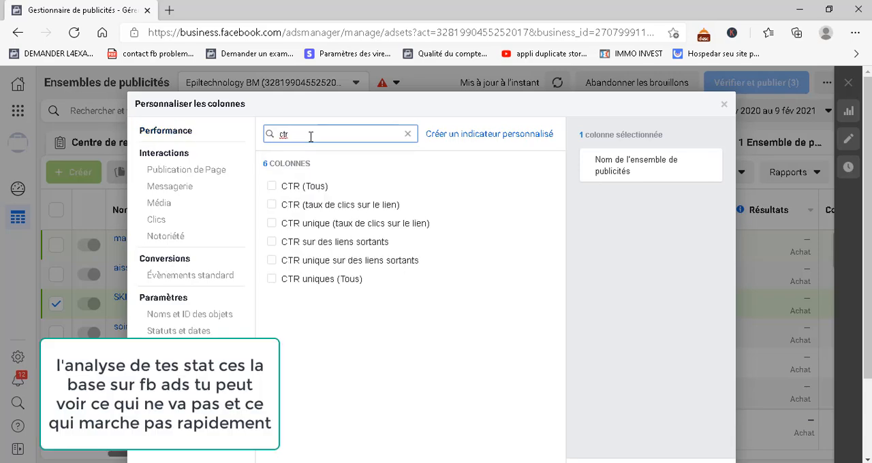
{"action": "left_click", "coordinate": [273, 205]}
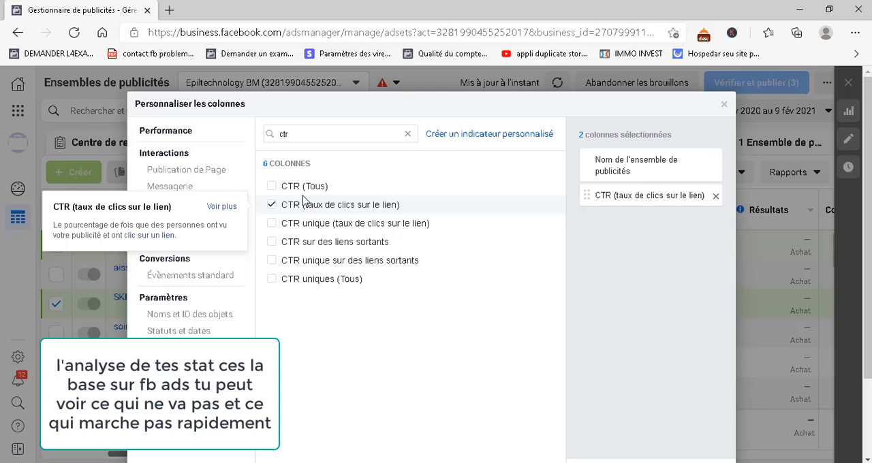
{"action": "left_click", "coordinate": [407, 134]}
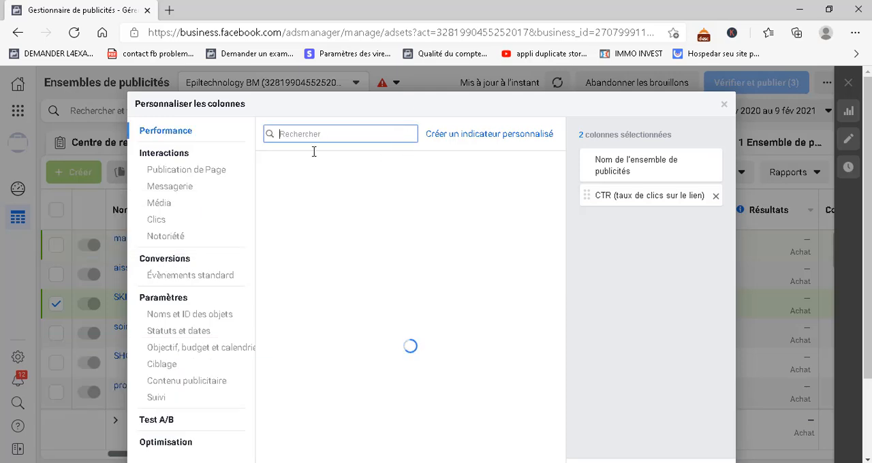
Find and add the CPC (coût par clic sur un lien) and CPM (Coût pour 1 000 impressions) columns
{"action": "type", "text": "cpc"}
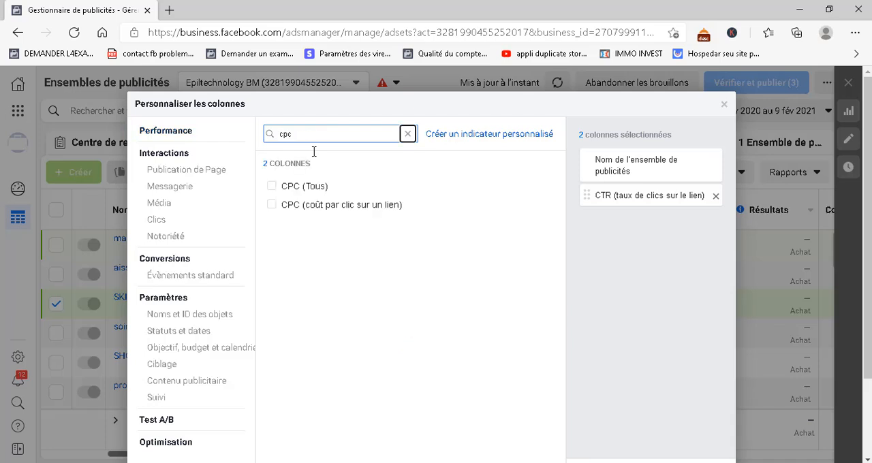
{"action": "left_click", "coordinate": [271, 205]}
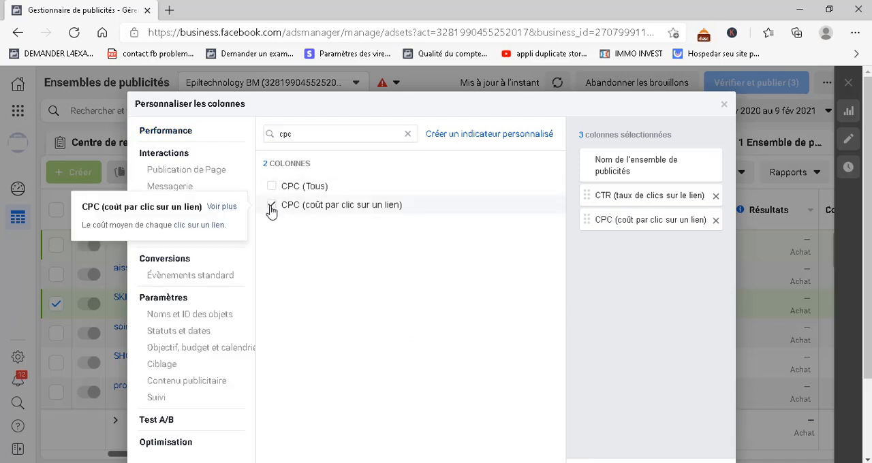
{"action": "left_click", "coordinate": [408, 135]}
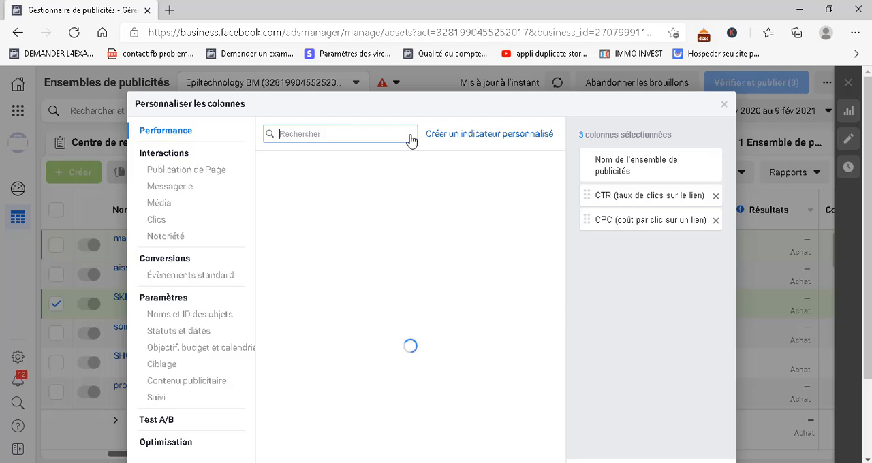
{"action": "type", "text": "cpm"}
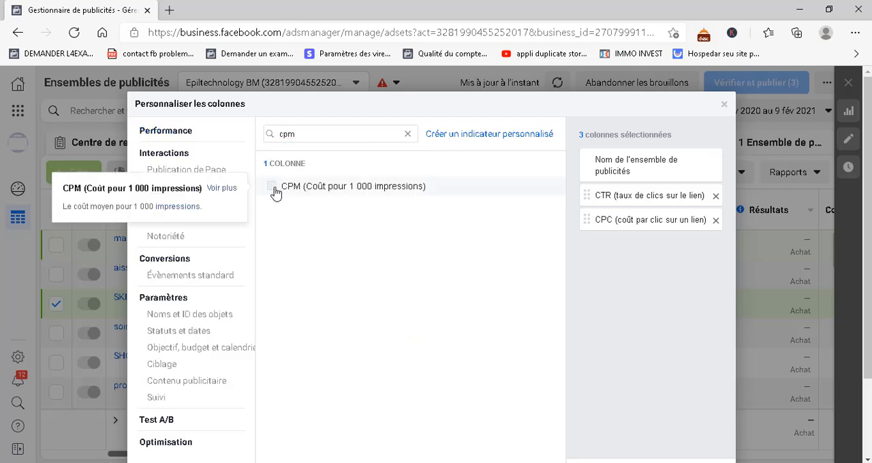
{"action": "left_click", "coordinate": [274, 191]}
{"action": "left_click", "coordinate": [409, 135]}
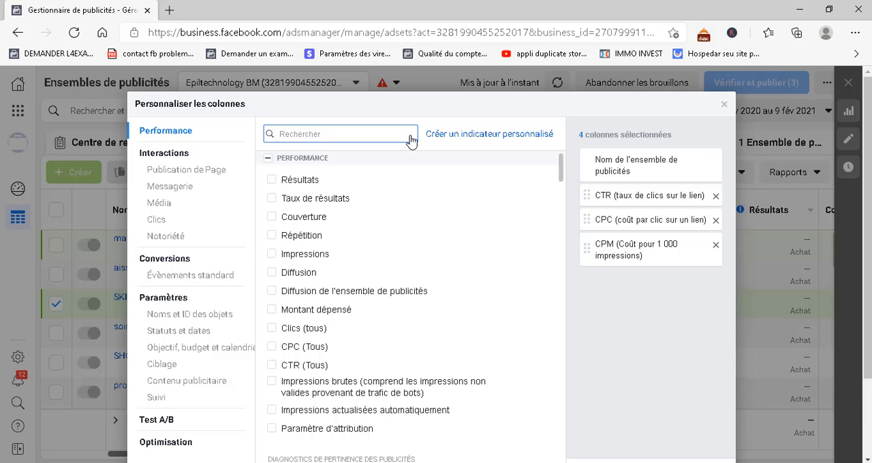
Search for "montant", add the Montant dépensé column, and place it directly after the ad set name
{"action": "type", "text": "montant"}
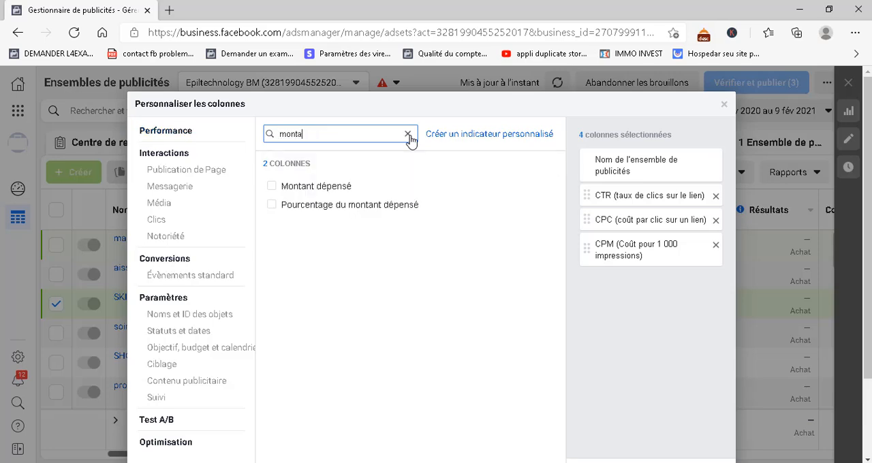
{"action": "left_click", "coordinate": [272, 188]}
{"action": "left_click_drag", "start_coordinate": [581, 281], "coordinate": [583, 195]}
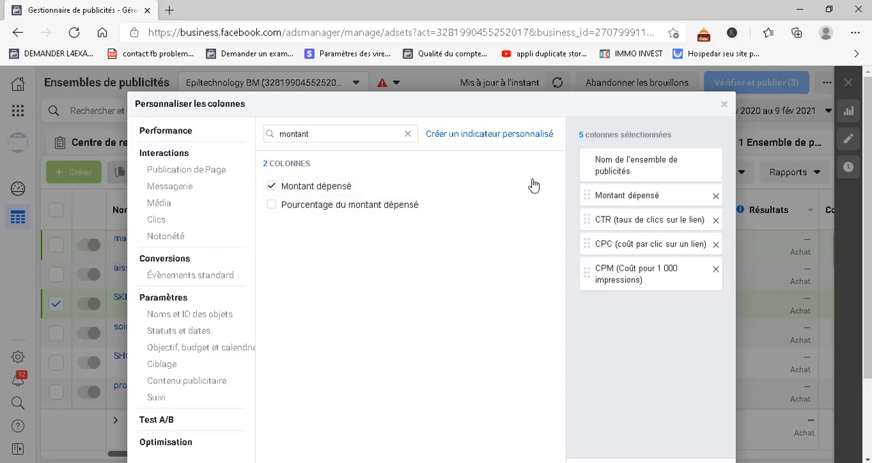
{"action": "left_click", "coordinate": [407, 135]}
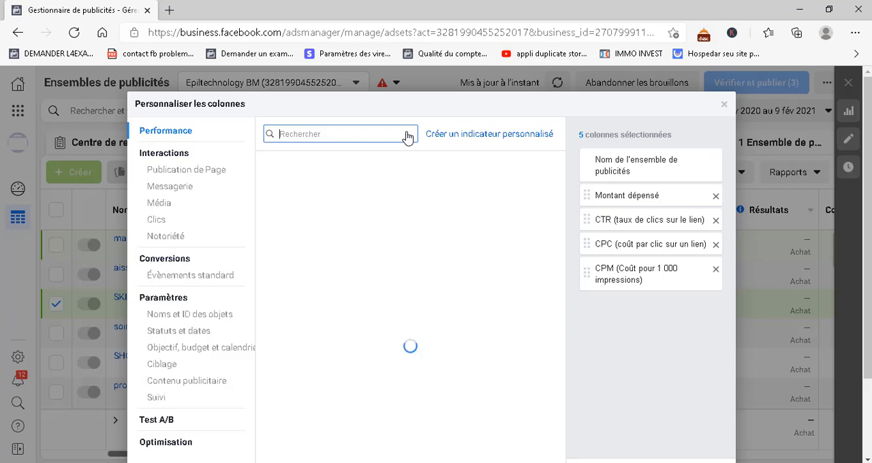
Search for "diffusion", add the Diffusion column, and place it between the ad set name and Montant dépensé
{"action": "type", "text": "diffusion"}
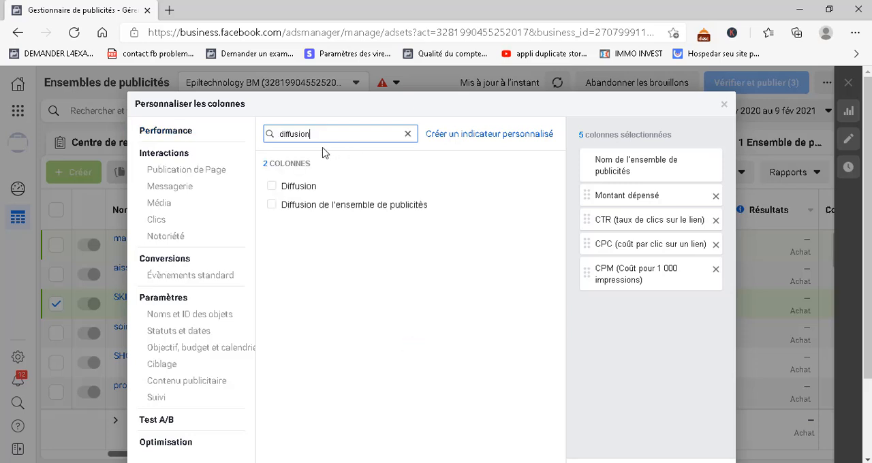
{"action": "left_click", "coordinate": [272, 190]}
{"action": "left_click_drag", "start_coordinate": [586, 300], "coordinate": [580, 192]}
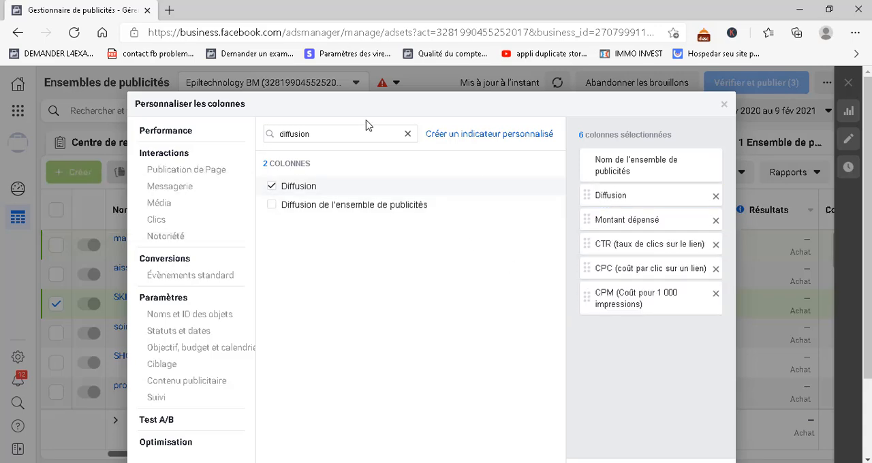
{"action": "left_click", "coordinate": [409, 134]}
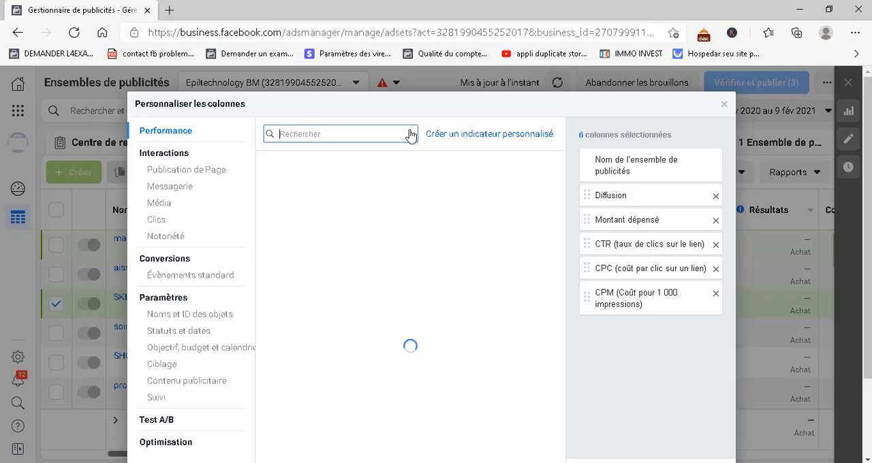
Search the available columns for "budget", add the Budget column, and clear the search
{"action": "type", "text": "budget"}
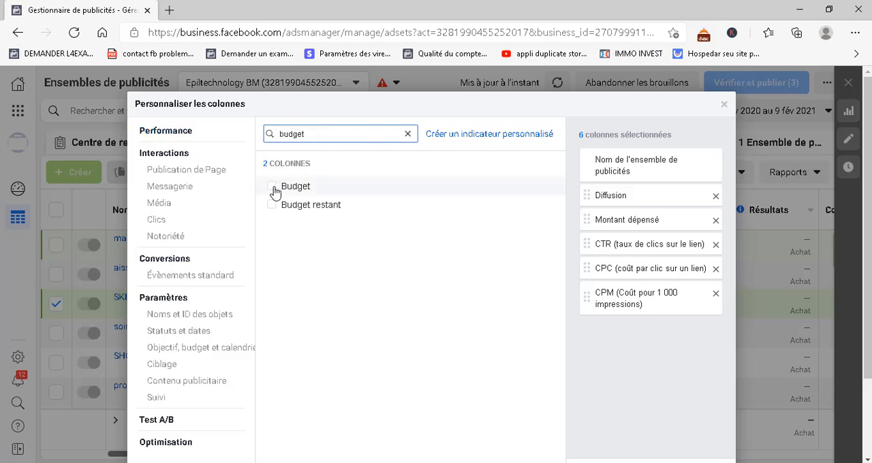
{"action": "left_click", "coordinate": [272, 187]}
{"action": "left_click", "coordinate": [408, 134]}
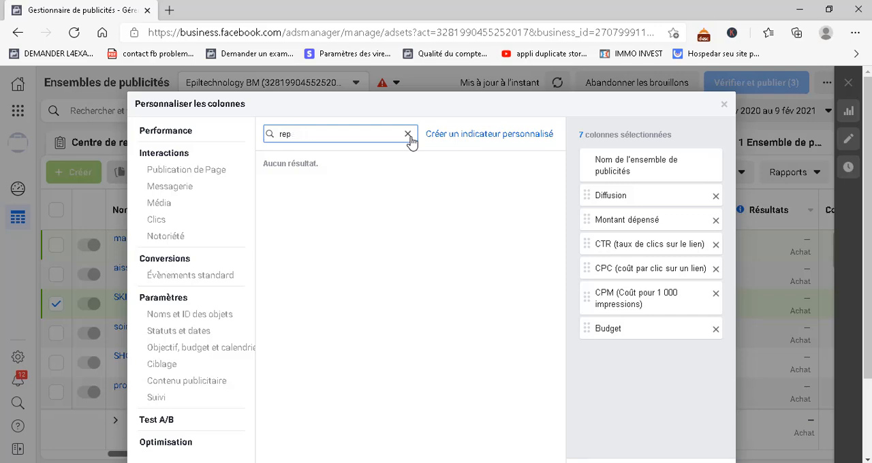
Search for "ré", add the Répétition column, and move the Budget column between Diffusion and Montant dépensé
{"action": "key", "text": "BackSpace"}
{"action": "key", "text": "BackSpace"}
{"action": "type", "text": "é"}
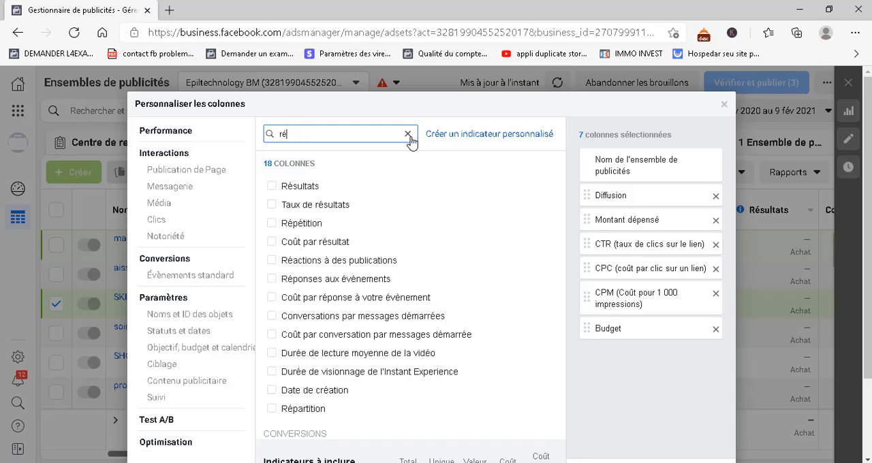
{"action": "left_click", "coordinate": [272, 225]}
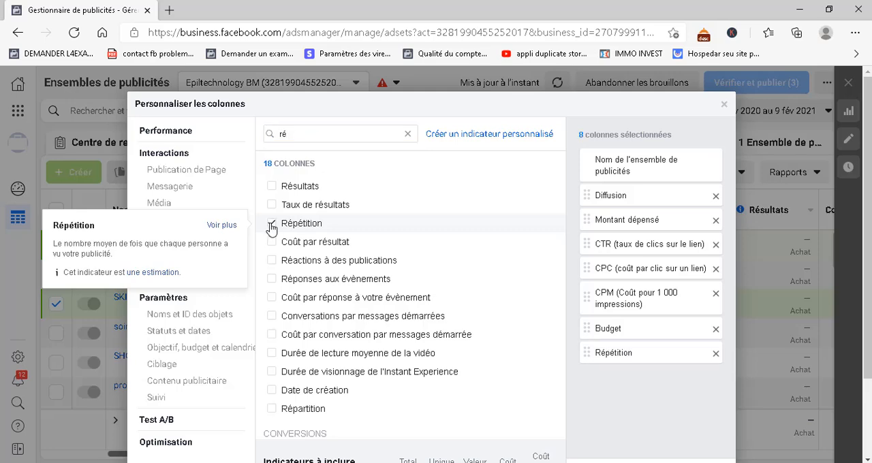
{"action": "left_click", "coordinate": [409, 136]}
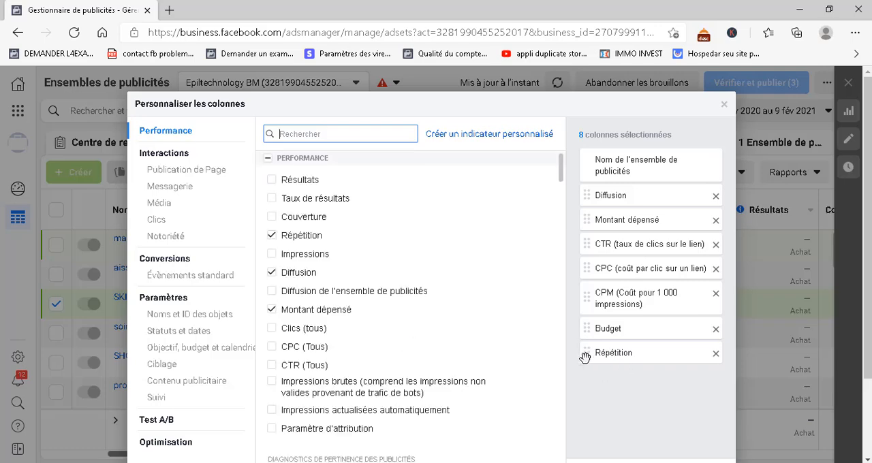
{"action": "left_click_drag", "start_coordinate": [586, 355], "coordinate": [584, 220]}
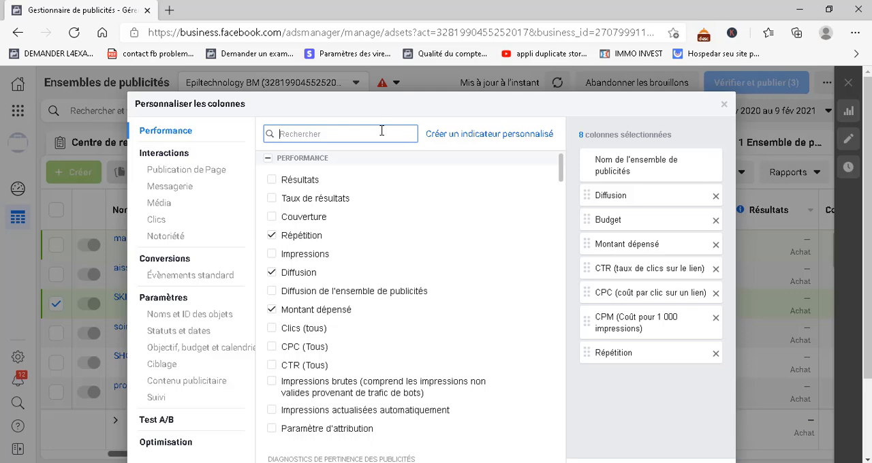
{"action": "type", "text": "cout"}
{"action": "key", "text": "BackSpace"}
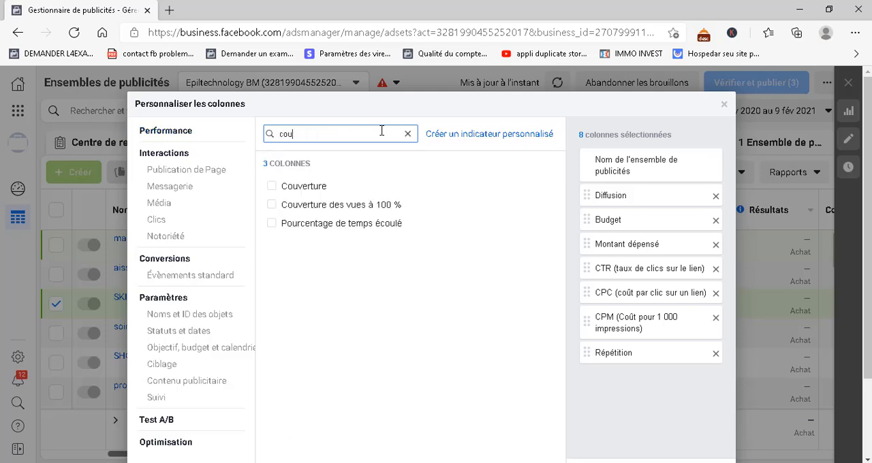
{"action": "key", "text": "BackSpace"}
{"action": "key", "text": "BackSpace"}
{"action": "key", "text": "BackSpace"}
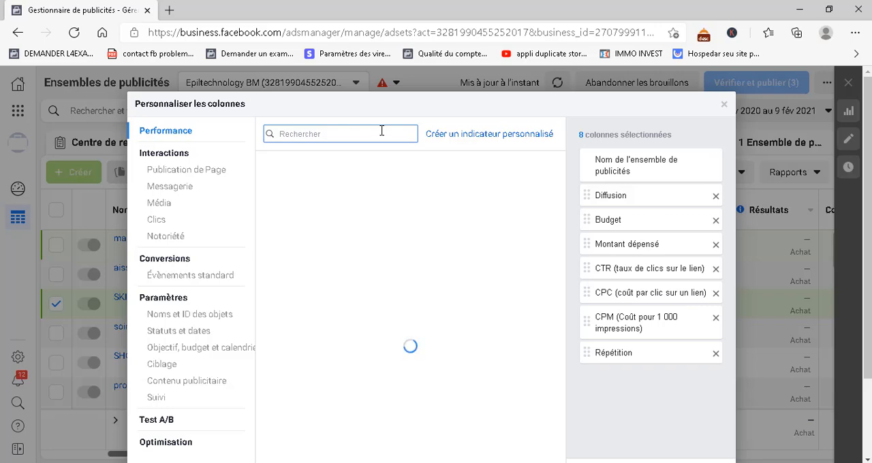
Search for "ajout" and add the Coût and Unique metrics for both Ajouts au panier and Ajouts d'infos de paiement, clearing the search
{"action": "type", "text": "ajout"}
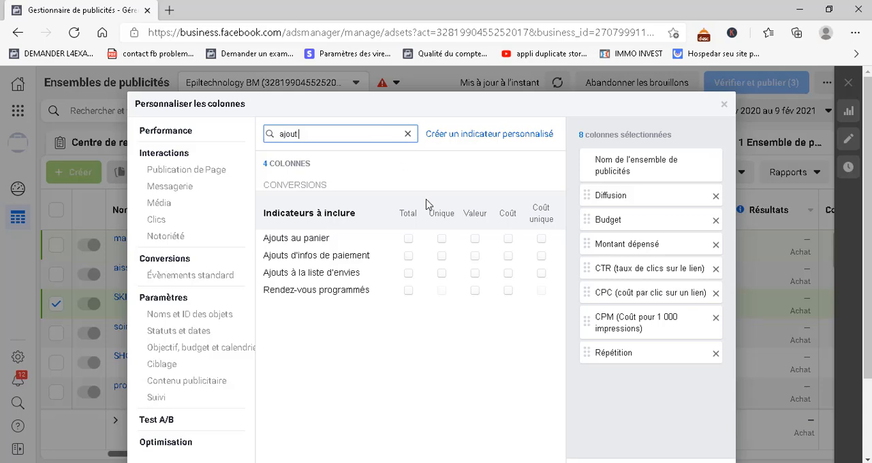
{"action": "left_click", "coordinate": [508, 240]}
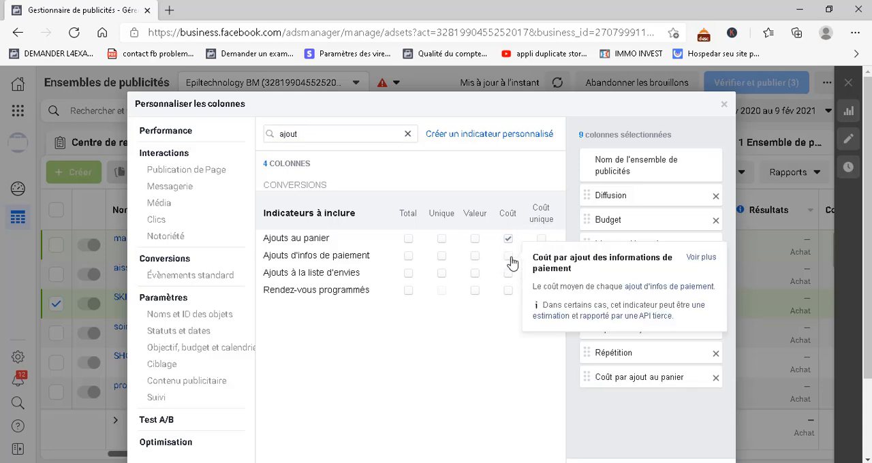
{"action": "left_click", "coordinate": [509, 258]}
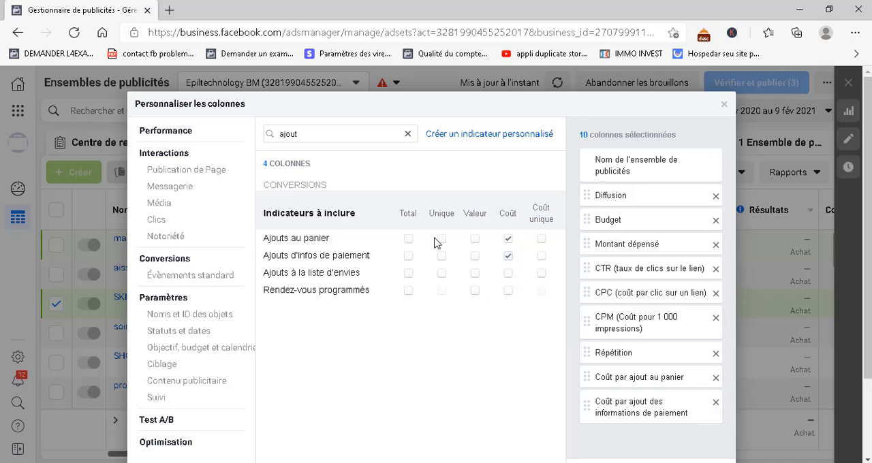
{"action": "mouse_move", "coordinate": [443, 244]}
{"action": "left_click", "coordinate": [442, 240]}
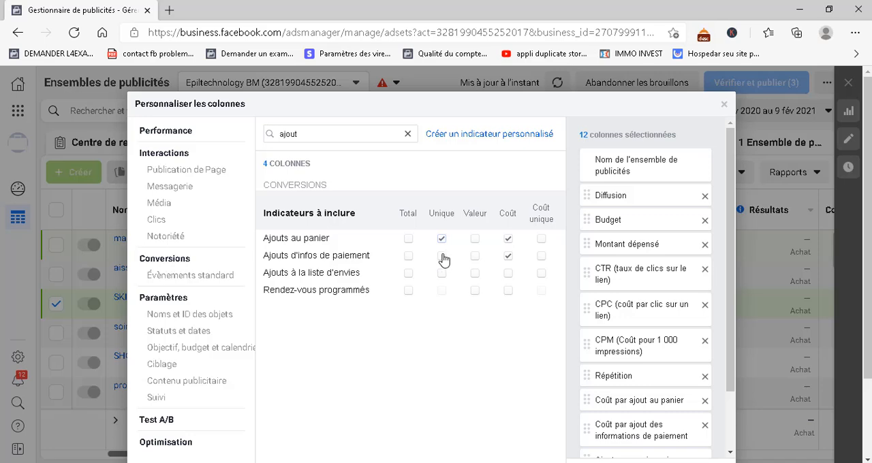
{"action": "left_click", "coordinate": [441, 257]}
{"action": "left_click", "coordinate": [407, 135]}
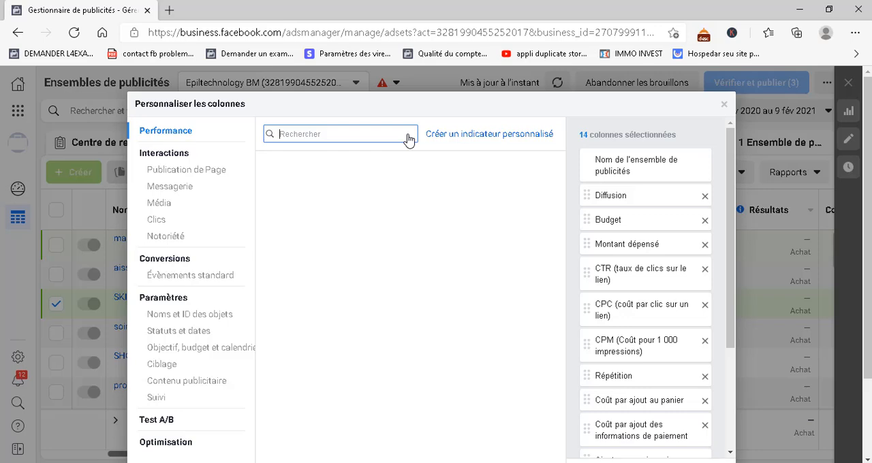
Search for "achat" and add the Total metrics for Achats and ROAS des achats
{"action": "type", "text": "achat"}
{"action": "scroll", "coordinate": [673, 256], "scroll_direction": "down", "scroll_amount": 2}
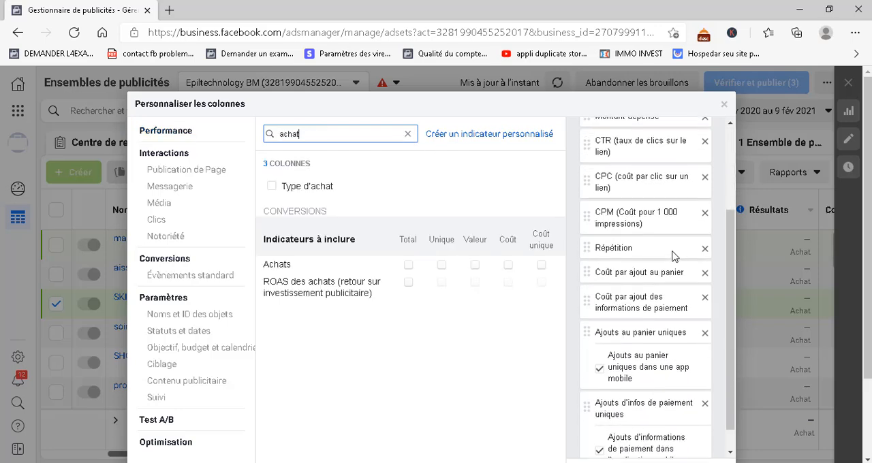
{"action": "scroll", "coordinate": [672, 253], "scroll_direction": "down", "scroll_amount": 1}
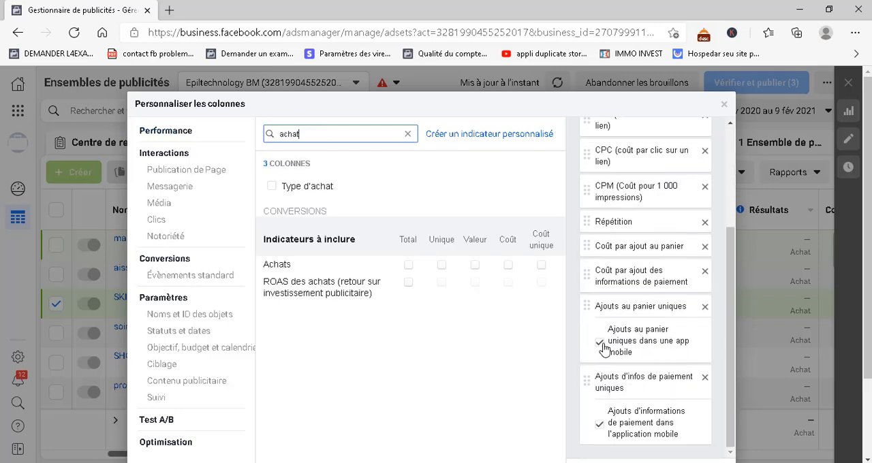
{"action": "left_click", "coordinate": [409, 268]}
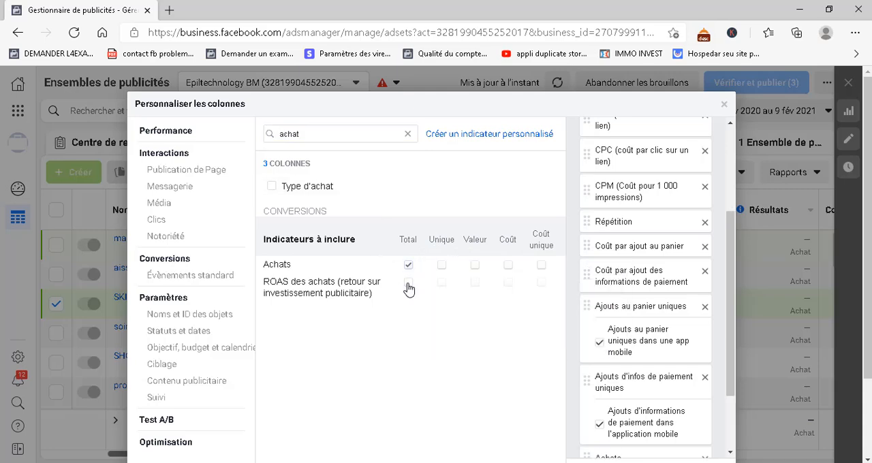
{"action": "left_click", "coordinate": [409, 285]}
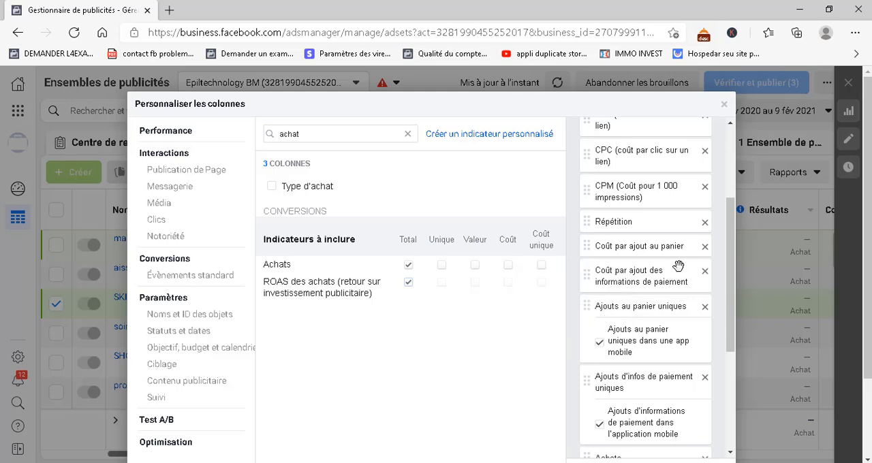
Exclude the app, website and Facebook sub-columns of Achats and the website and app sub-columns of ROAS des achats
{"action": "scroll", "coordinate": [679, 266], "scroll_direction": "down", "scroll_amount": 3}
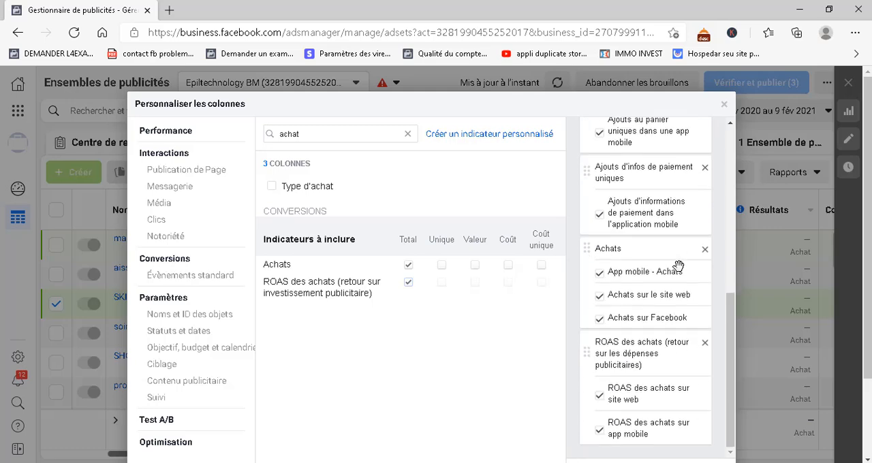
{"action": "left_click", "coordinate": [600, 273]}
{"action": "left_click", "coordinate": [600, 297]}
{"action": "left_click", "coordinate": [600, 320]}
{"action": "left_click", "coordinate": [600, 397]}
{"action": "left_click", "coordinate": [600, 431]}
Add the Valeur metric for Achats and exclude its mobile app, website and Facebook conversion value sub-columns
{"action": "left_click", "coordinate": [475, 266]}
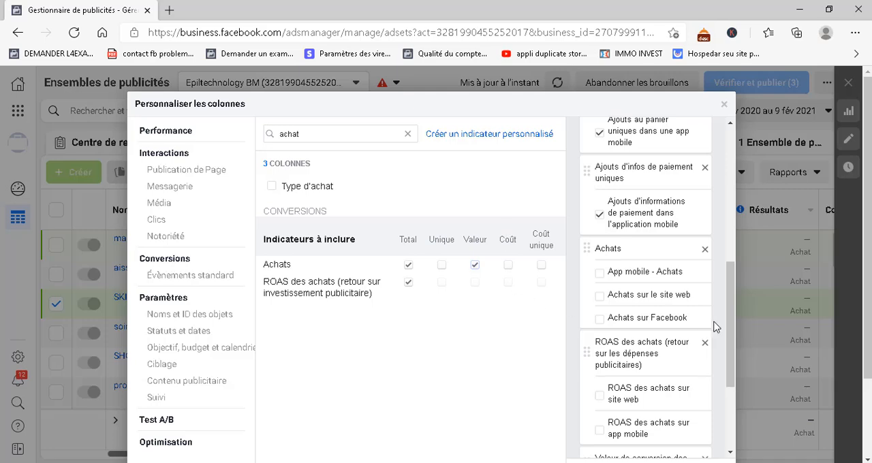
{"action": "scroll", "coordinate": [716, 327], "scroll_direction": "down", "scroll_amount": 2}
{"action": "left_click", "coordinate": [600, 377]}
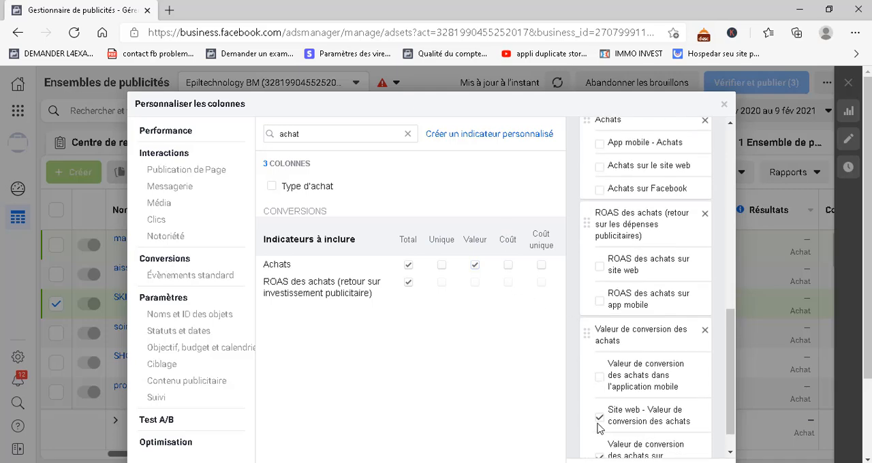
{"action": "left_click", "coordinate": [599, 419]}
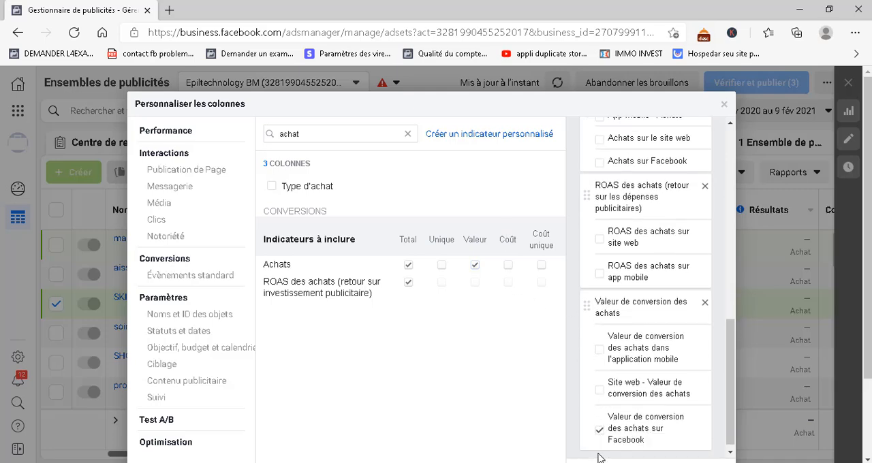
{"action": "scroll", "coordinate": [598, 443], "scroll_direction": "down", "scroll_amount": 1}
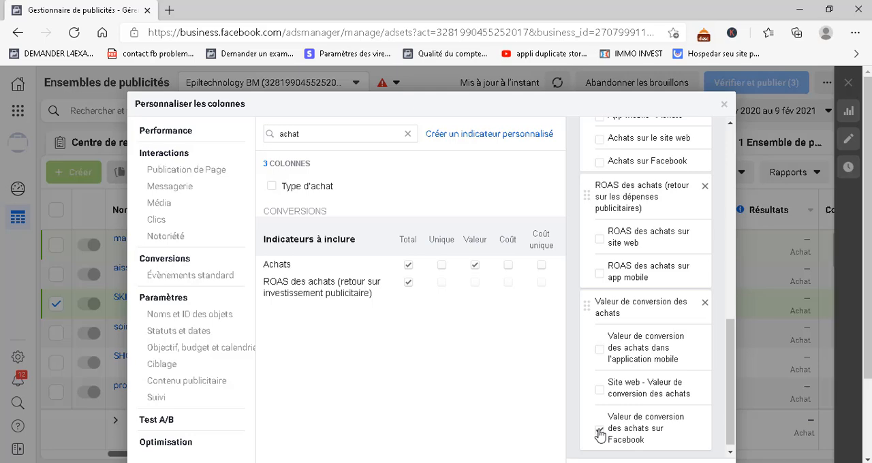
Add the Coût metric for Achats and place Coût par achat directly after Coût par ajout des informations de paiement
{"action": "left_click", "coordinate": [509, 265]}
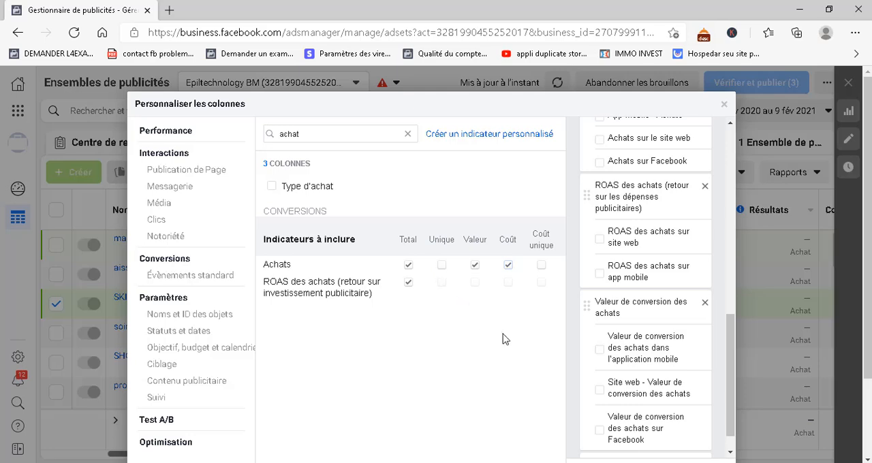
{"action": "scroll", "coordinate": [635, 345], "scroll_direction": "down", "scroll_amount": 1}
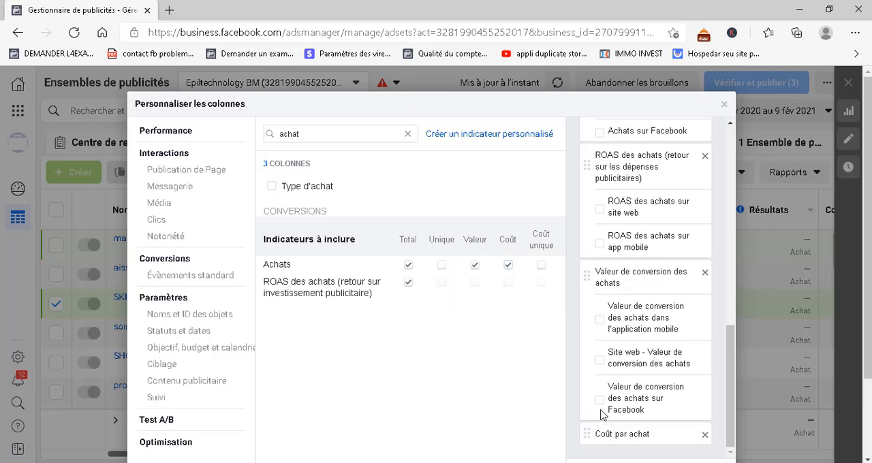
{"action": "scroll", "coordinate": [627, 269], "scroll_direction": "up", "scroll_amount": 2}
{"action": "scroll", "coordinate": [628, 267], "scroll_direction": "up", "scroll_amount": 5}
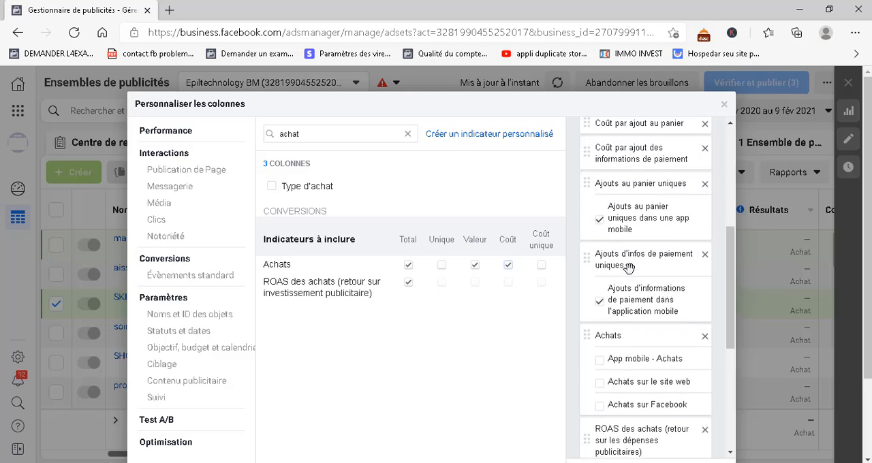
{"action": "scroll", "coordinate": [607, 286], "scroll_direction": "down", "scroll_amount": 5}
{"action": "scroll", "coordinate": [612, 417], "scroll_direction": "down", "scroll_amount": 1}
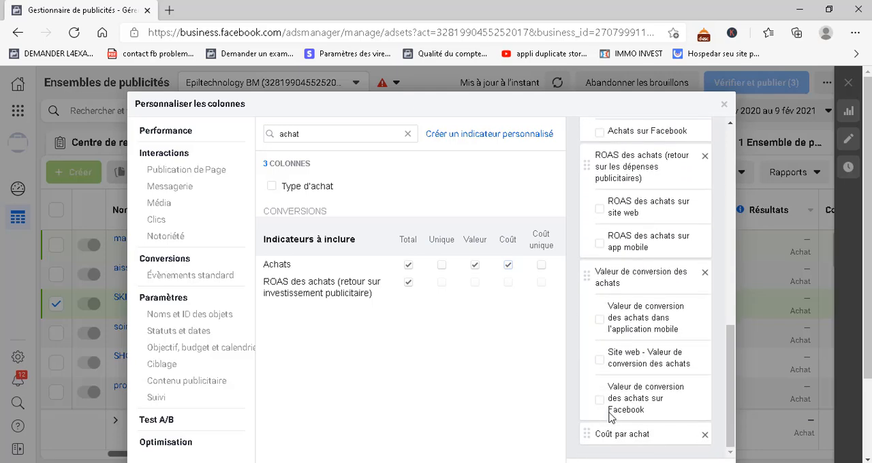
{"action": "left_click_drag", "start_coordinate": [586, 435], "coordinate": [585, 289]}
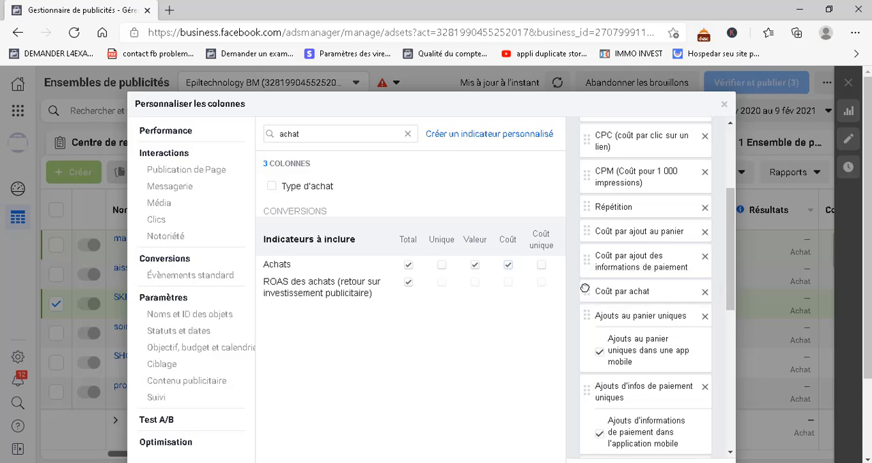
Save the column selection as a preset named "Optimisation 2" and apply it to the ad sets table
{"action": "mouse_move", "coordinate": [439, 267]}
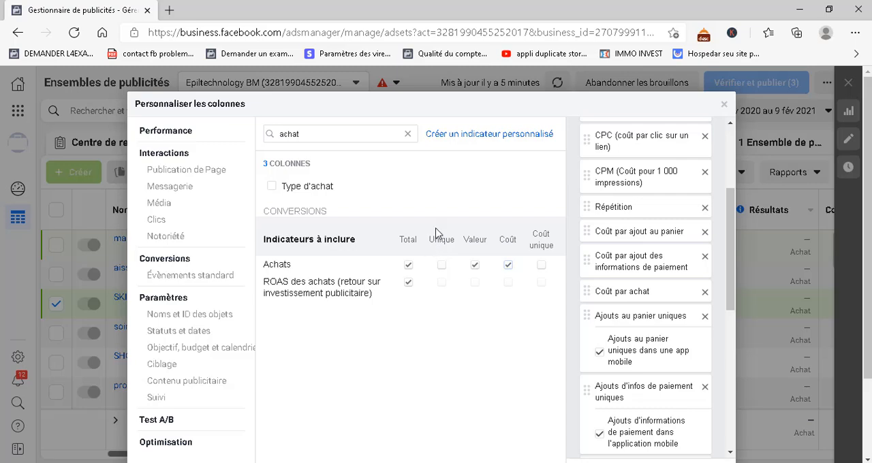
{"action": "scroll", "coordinate": [614, 239], "scroll_direction": "down", "scroll_amount": 6}
{"action": "scroll", "coordinate": [625, 253], "scroll_direction": "down", "scroll_amount": 2}
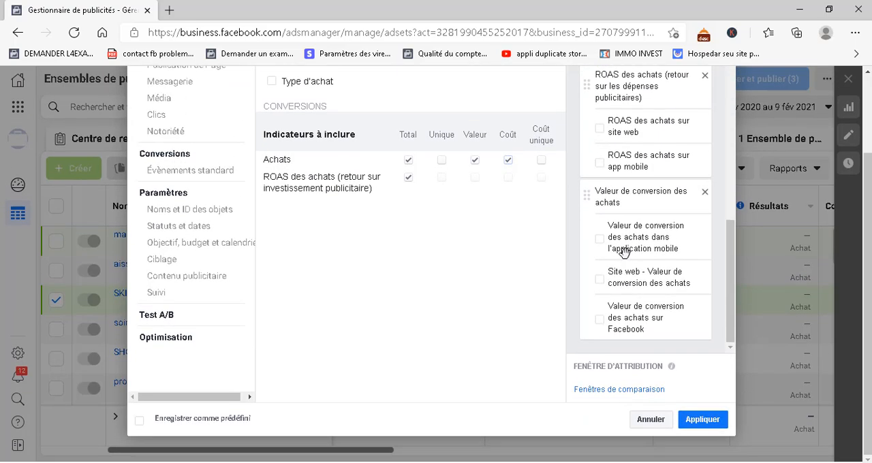
{"action": "left_click", "coordinate": [140, 426]}
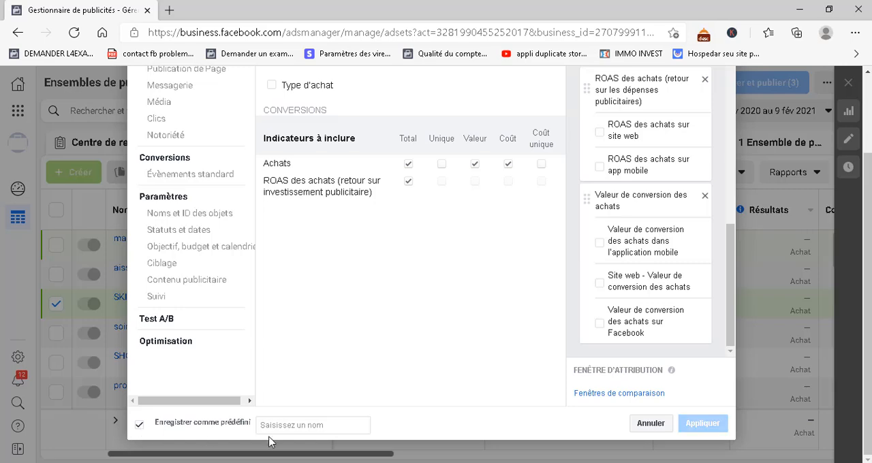
{"action": "left_click", "coordinate": [285, 427]}
{"action": "type", "text": "cxxv"}
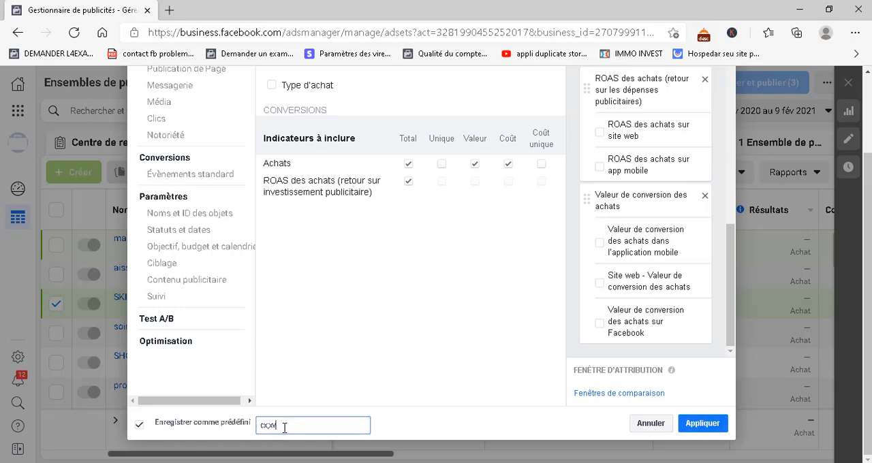
{"action": "key", "text": "BackSpace"}
{"action": "key", "text": "BackSpace"}
{"action": "key", "text": "BackSpace"}
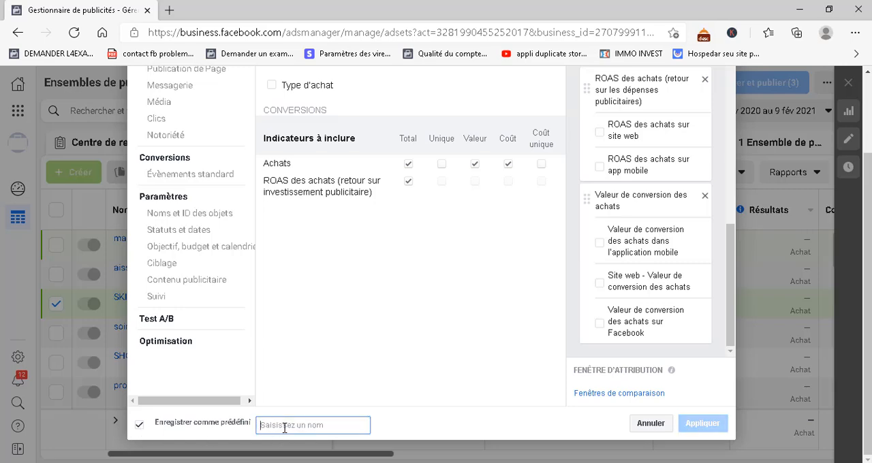
{"action": "type", "text": "o"}
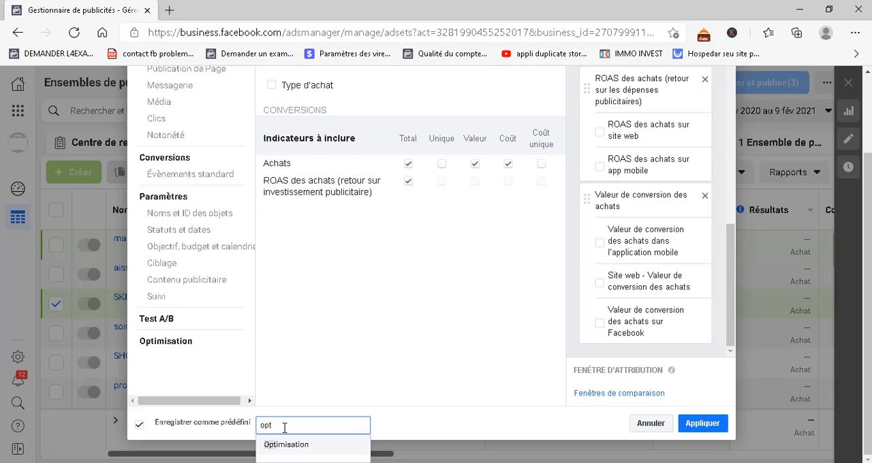
{"action": "type", "text": "pt"}
{"action": "left_click", "coordinate": [285, 445]}
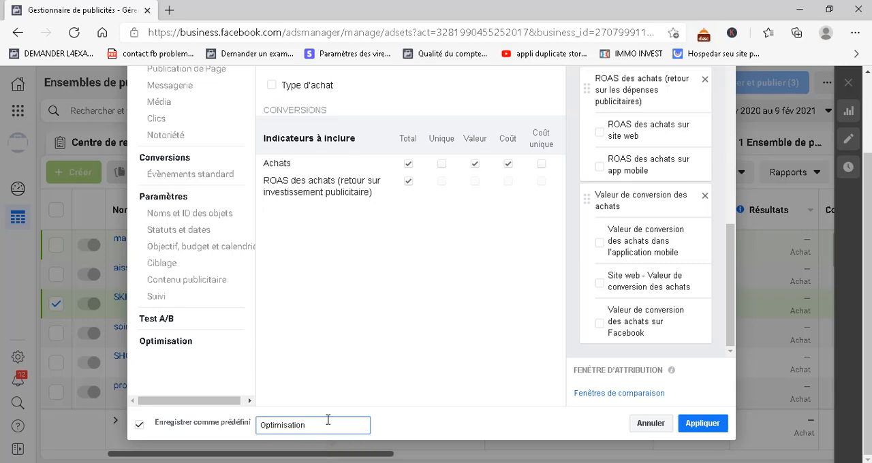
{"action": "type", "text": "2"}
{"action": "left_click", "coordinate": [698, 424]}
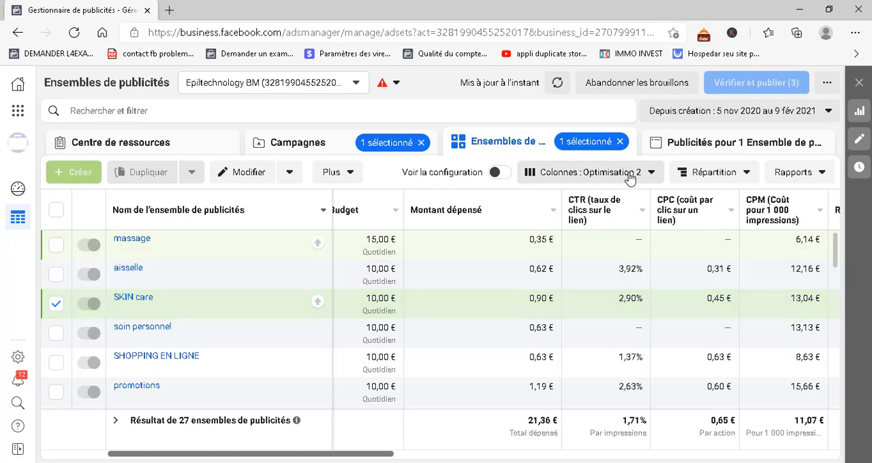
Review the ad set metrics across the custom columns, from Diffusion and Budget through to the cost per add-to-cart
{"action": "left_click_drag", "start_coordinate": [355, 458], "coordinate": [415, 437]}
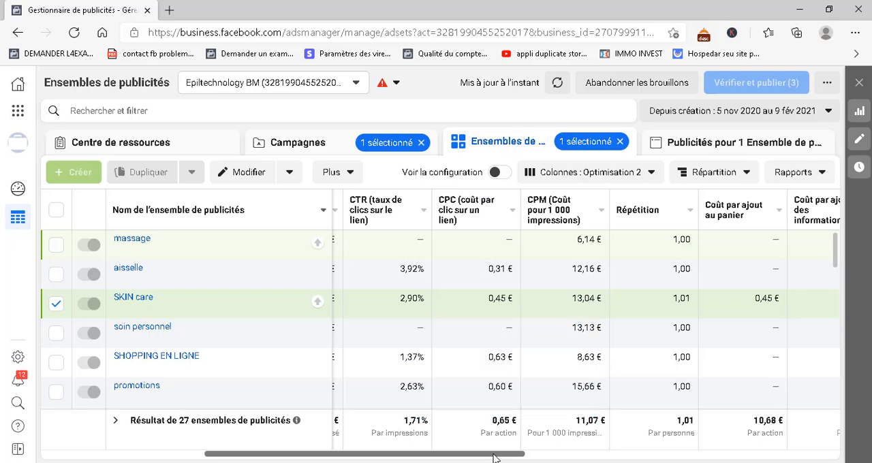
{"action": "left_click_drag", "start_coordinate": [504, 453], "coordinate": [150, 453]}
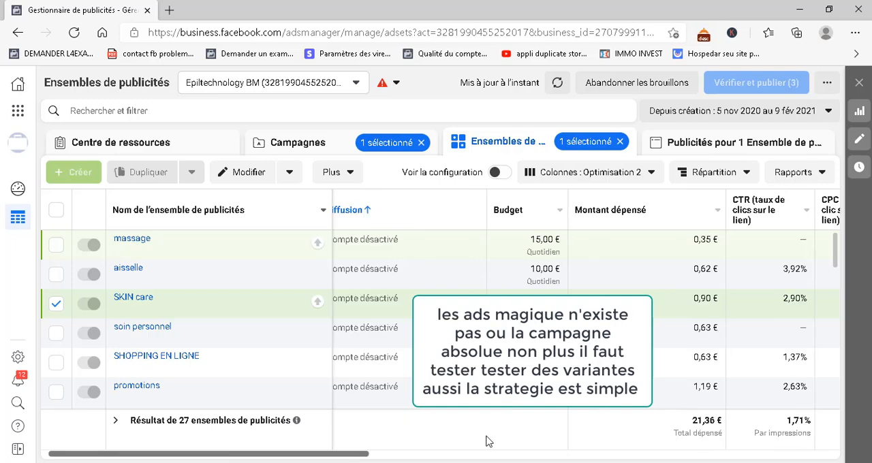
{"action": "left_click_drag", "start_coordinate": [349, 458], "coordinate": [279, 462]}
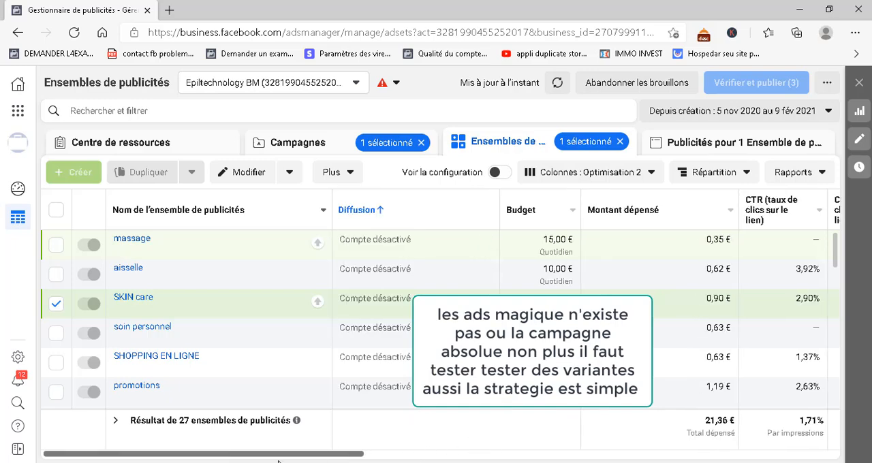